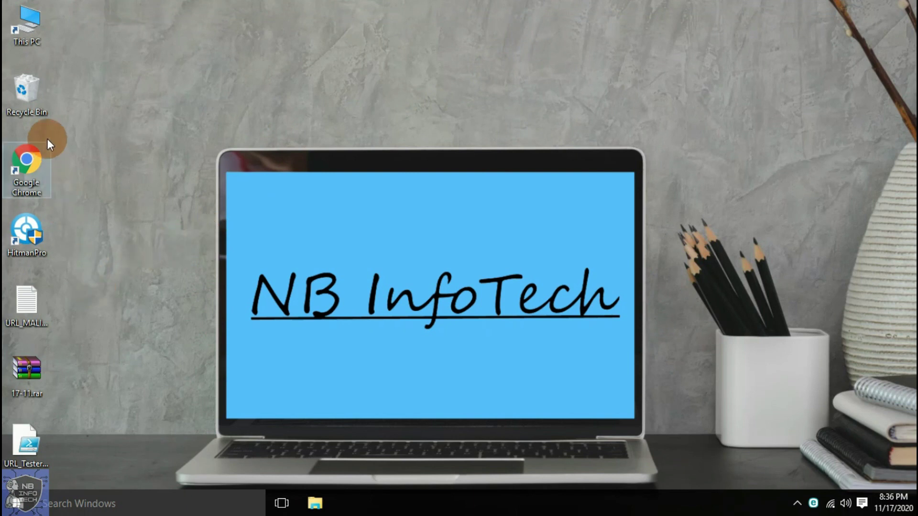
- Open the ESET NOD32 Antivirus main window from the system tray and show its Computer scan page
{"action": "right_click", "coordinate": [813, 503]}
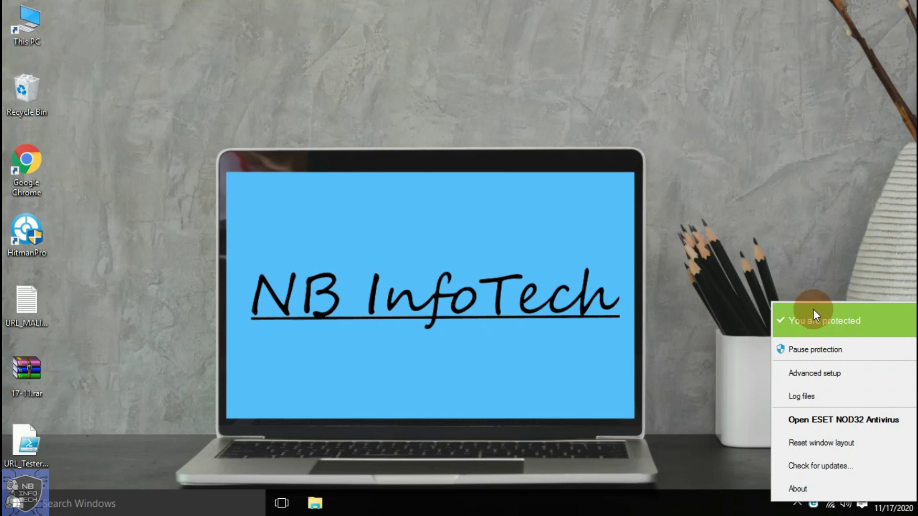
{"action": "left_click", "coordinate": [852, 419]}
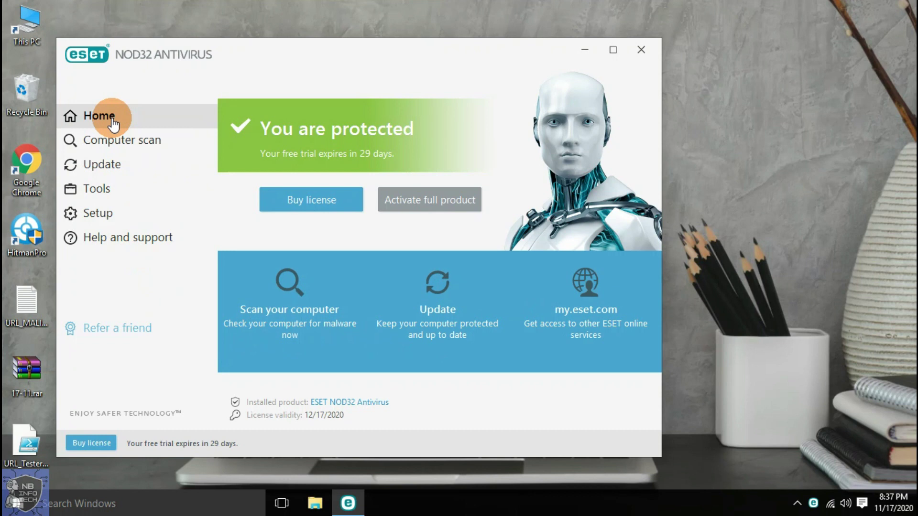
{"action": "left_click", "coordinate": [117, 147]}
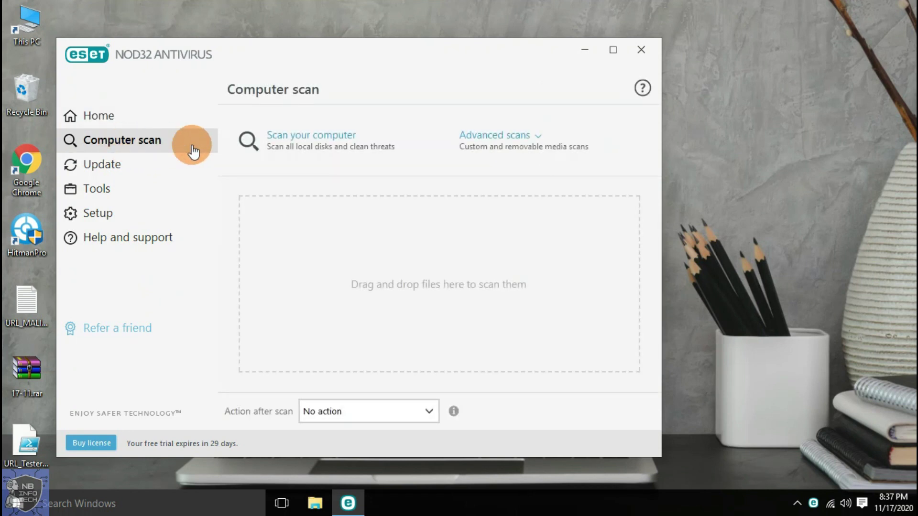
- Examine the custom scan targets and the action-after-scan choices, leaving both without starting a scan
{"action": "left_click", "coordinate": [545, 140]}
{"action": "left_click", "coordinate": [539, 178]}
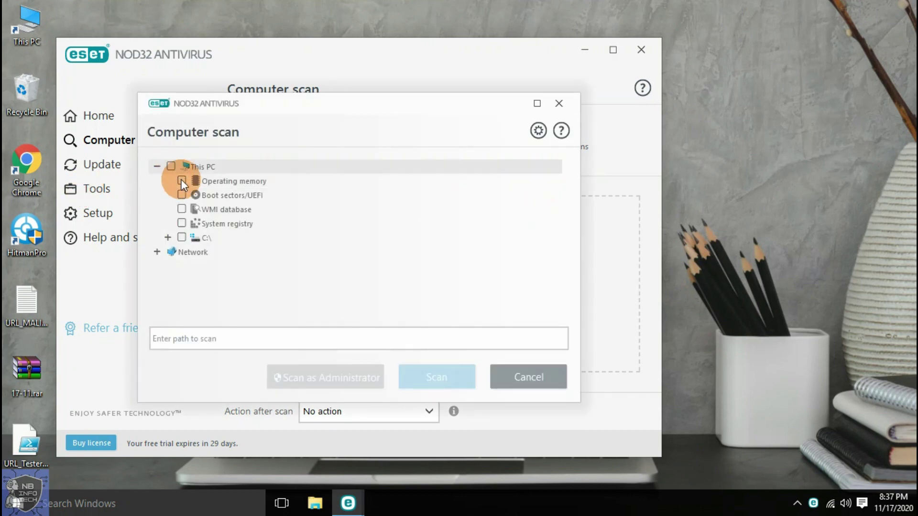
{"action": "left_click", "coordinate": [531, 377]}
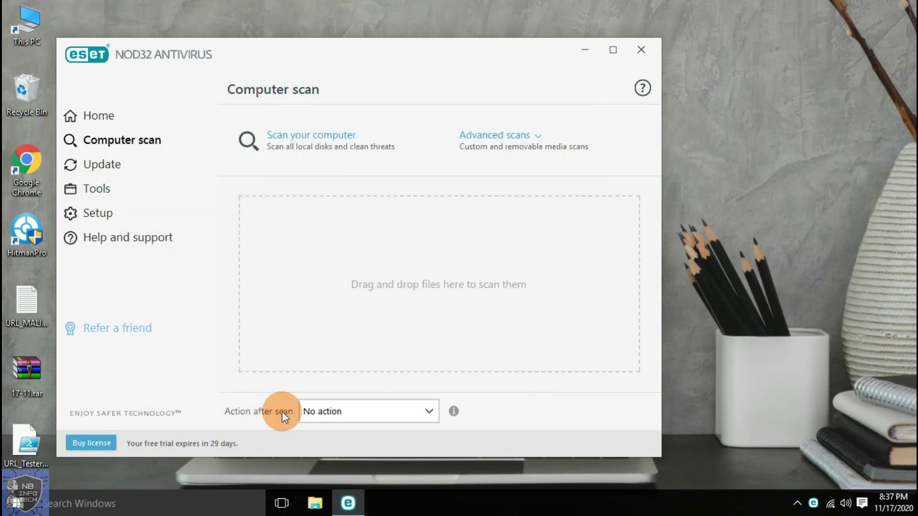
{"action": "left_click", "coordinate": [415, 412]}
{"action": "left_click", "coordinate": [515, 408]}
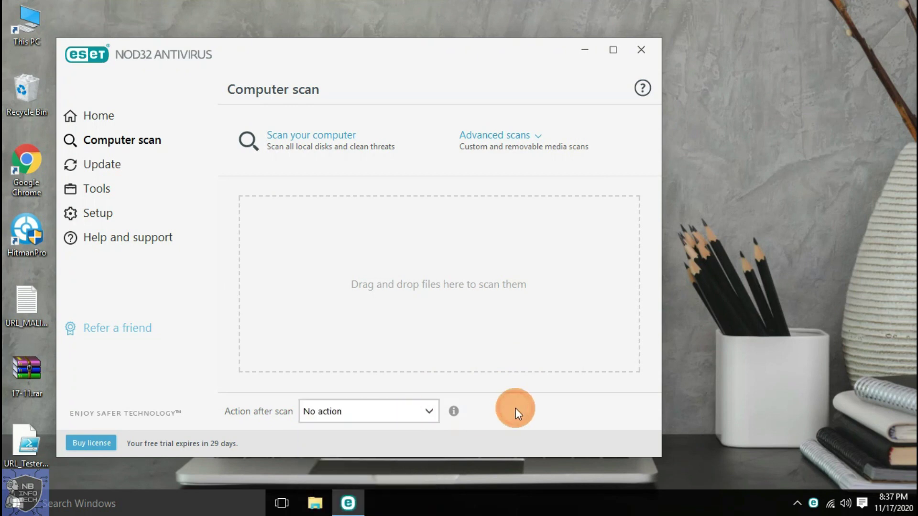
- Check for updates to the antivirus product and its modules
{"action": "left_click", "coordinate": [106, 164]}
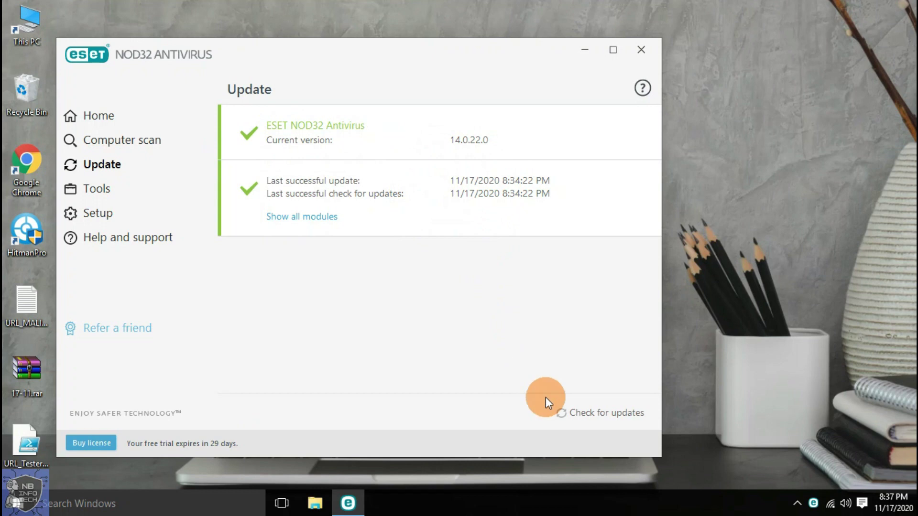
{"action": "left_click", "coordinate": [607, 414]}
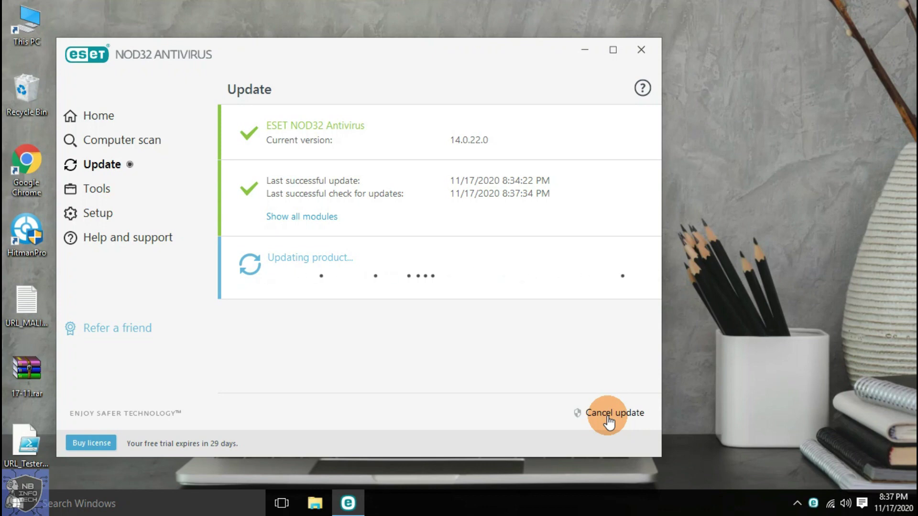
{"action": "left_click", "coordinate": [608, 413]}
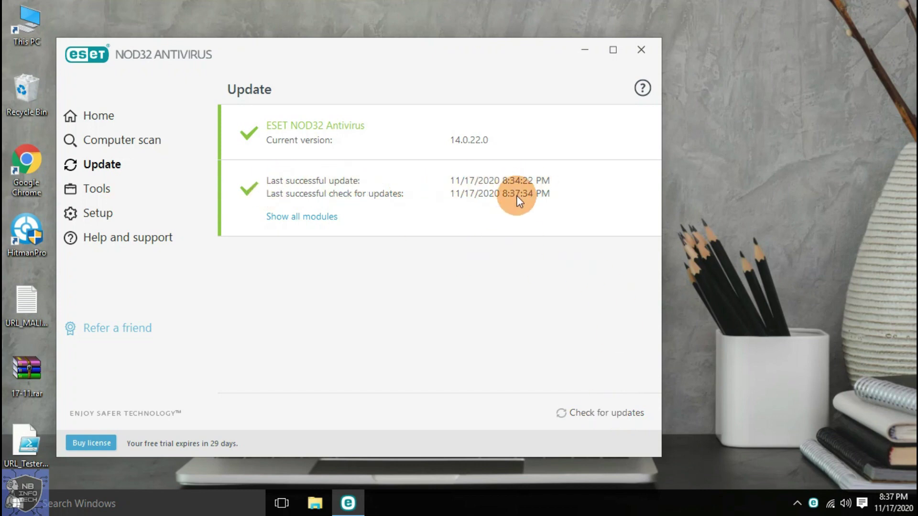
- Examine the Log files and Running processes pages in the antivirus tools
{"action": "left_click", "coordinate": [106, 189]}
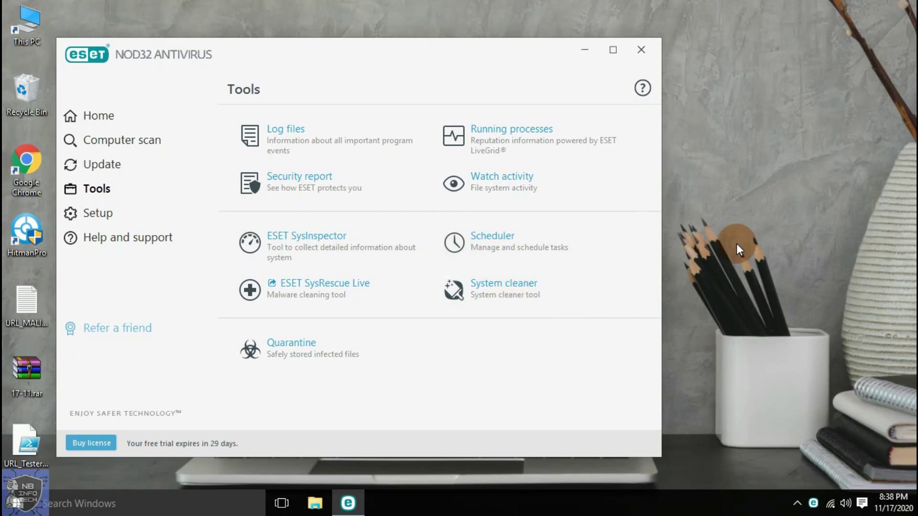
{"action": "left_click", "coordinate": [315, 127]}
{"action": "left_click", "coordinate": [231, 88]}
{"action": "left_click", "coordinate": [526, 128]}
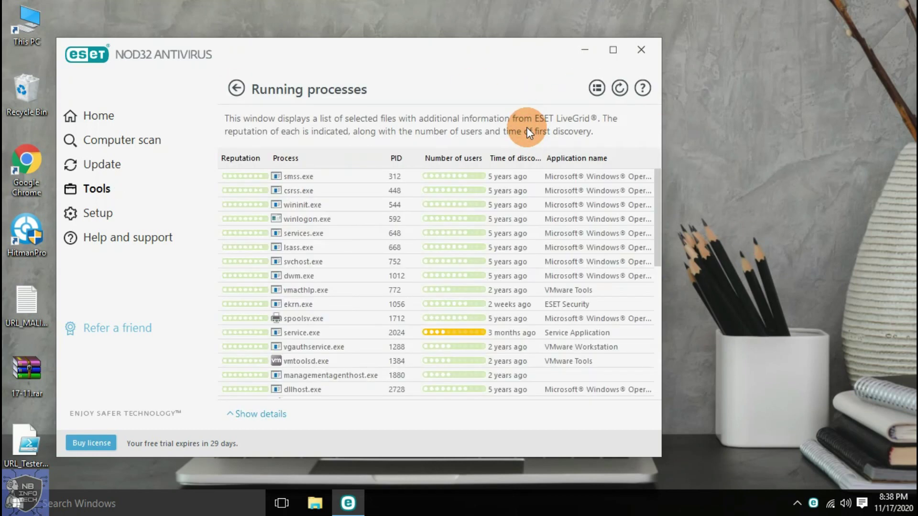
{"action": "left_click", "coordinate": [236, 88]}
- Read through the Security report down to the world map and return to the tools overview
{"action": "left_click", "coordinate": [298, 178]}
{"action": "scroll", "coordinate": [421, 163], "scroll_direction": "down", "scroll_amount": 4}
{"action": "scroll", "coordinate": [422, 162], "scroll_direction": "down", "scroll_amount": 4}
{"action": "scroll", "coordinate": [422, 162], "scroll_direction": "up", "scroll_amount": 8}
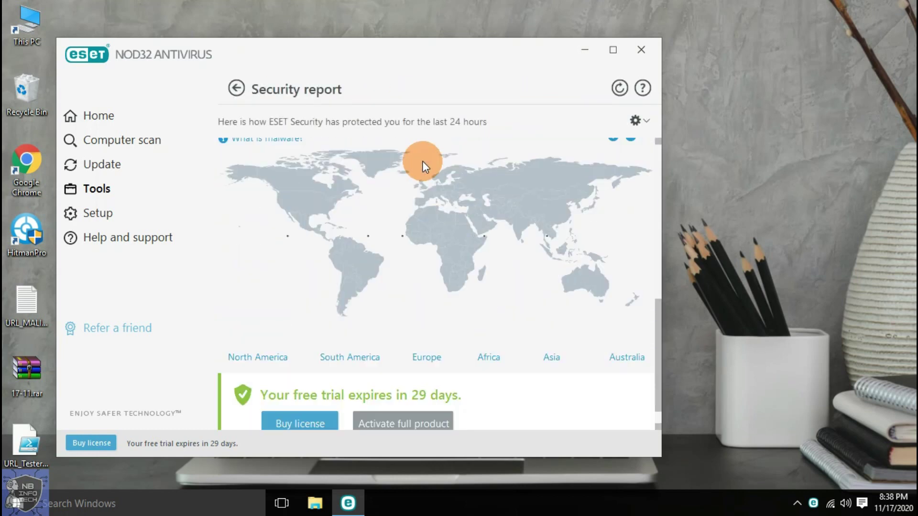
{"action": "left_click", "coordinate": [236, 88]}
- Examine the file system activity graphs and the available activity types in Watch activity
{"action": "left_click", "coordinate": [550, 180]}
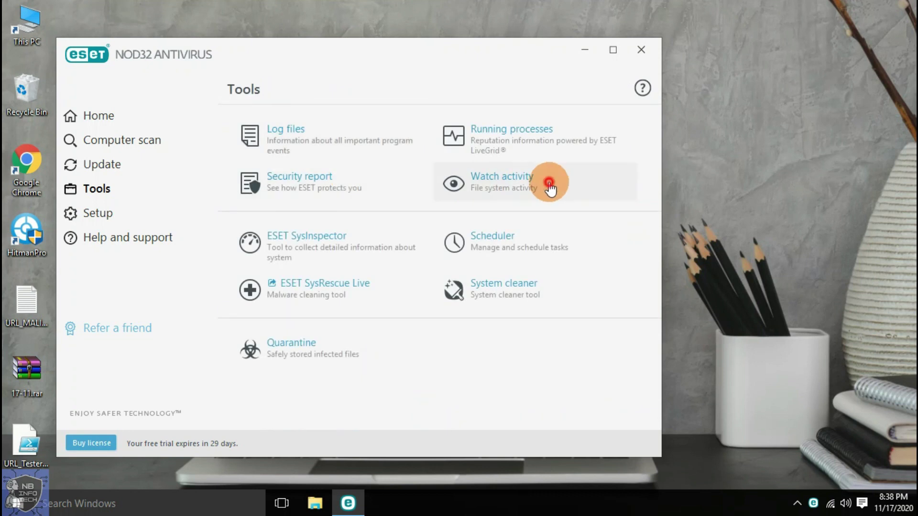
{"action": "left_click", "coordinate": [441, 122]}
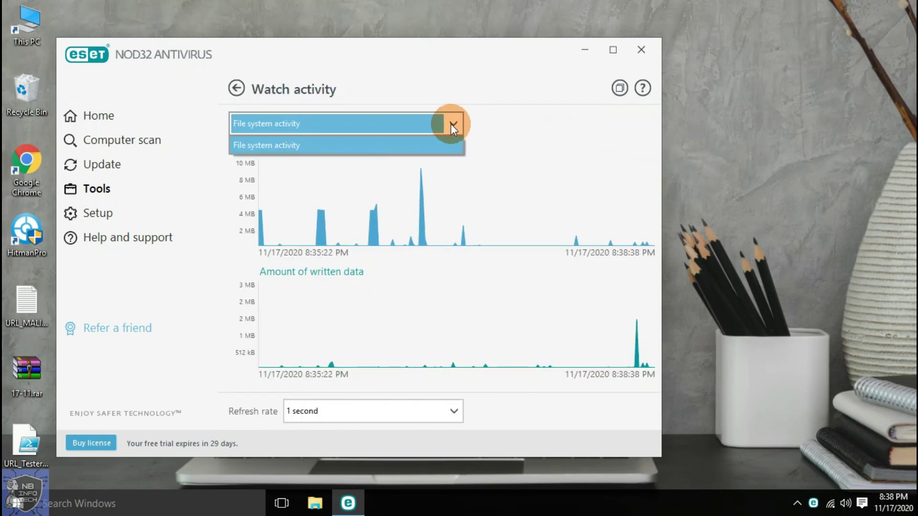
{"action": "left_click", "coordinate": [451, 124]}
{"action": "left_click", "coordinate": [236, 87]}
- View the ESET SysInspector page and its create-snapshot option, dismissing it without creating a snapshot
{"action": "left_click", "coordinate": [318, 250]}
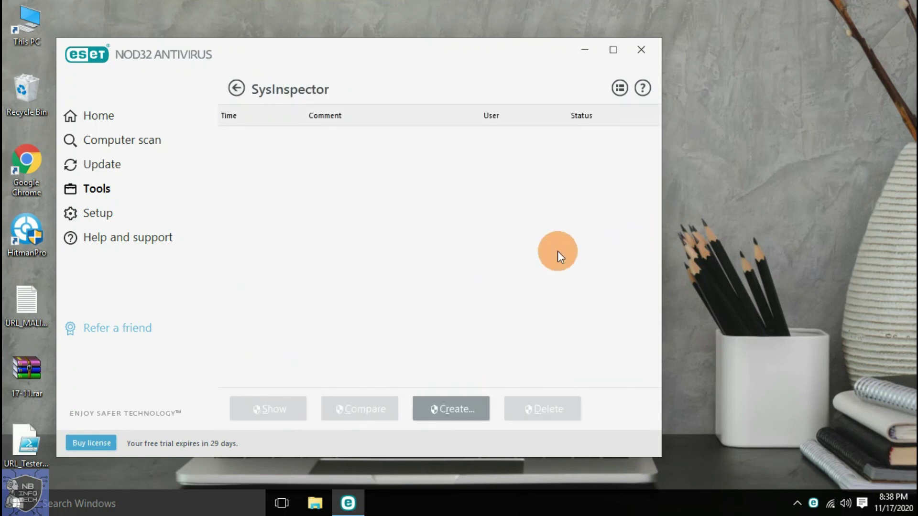
{"action": "left_click", "coordinate": [444, 409]}
{"action": "left_click", "coordinate": [569, 272]}
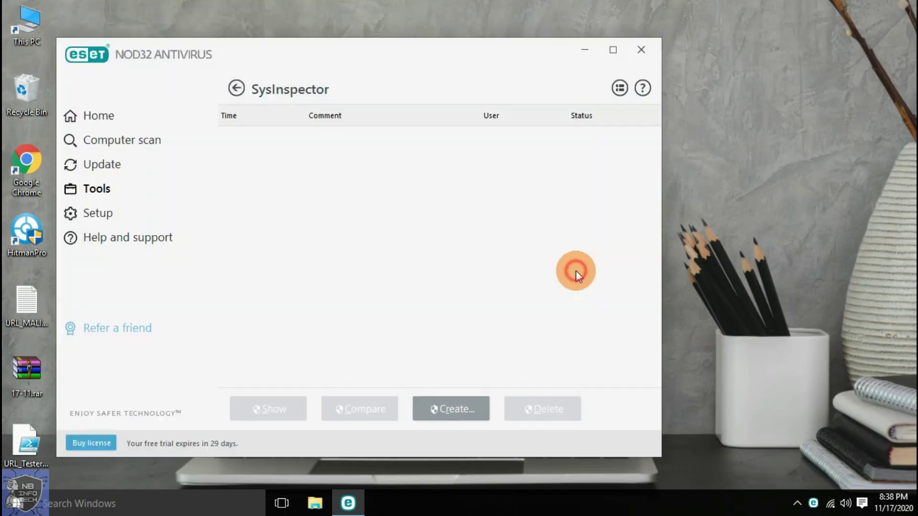
{"action": "left_click", "coordinate": [236, 88]}
- Review the Scheduler's tasks and the task types offered for a new task, without adding one
{"action": "left_click", "coordinate": [492, 261]}
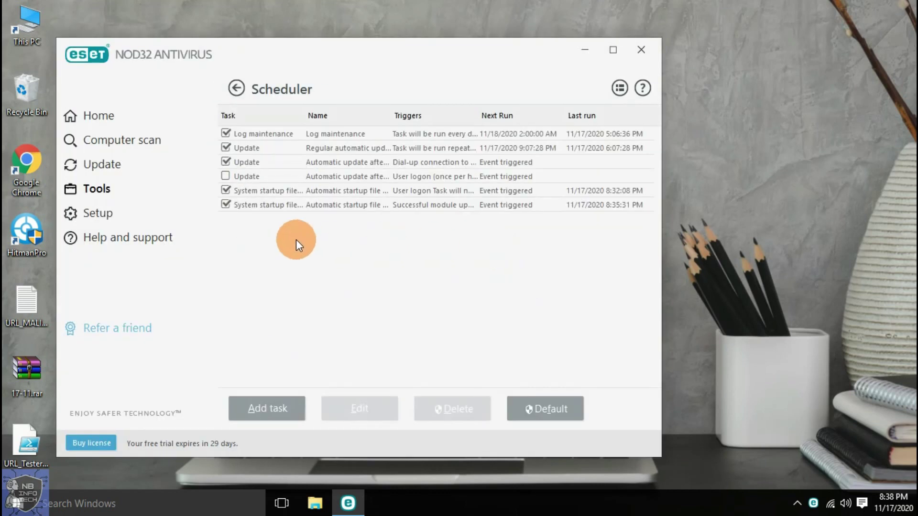
{"action": "left_click", "coordinate": [273, 407]}
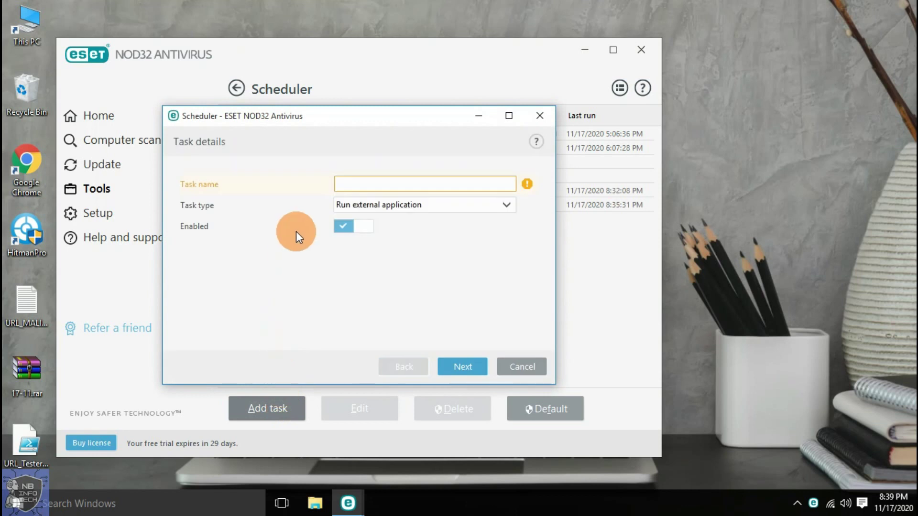
{"action": "left_click", "coordinate": [459, 205]}
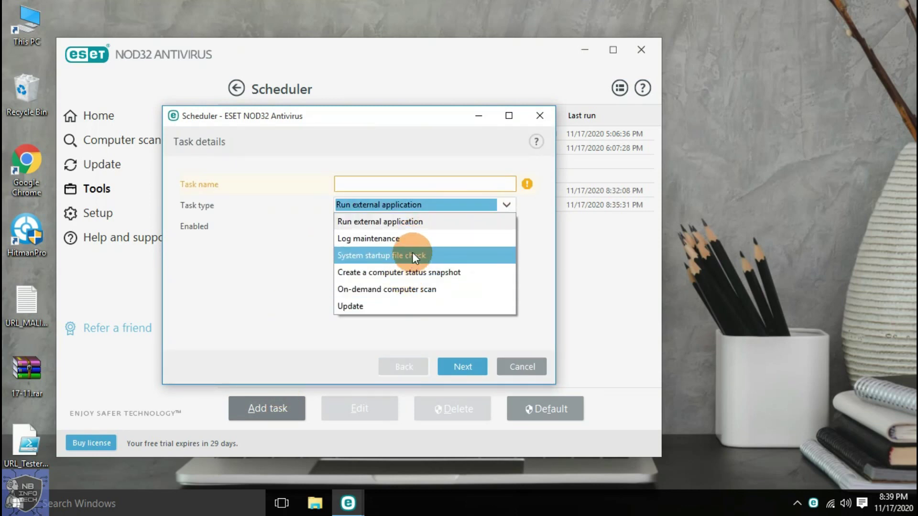
{"action": "left_click", "coordinate": [425, 225]}
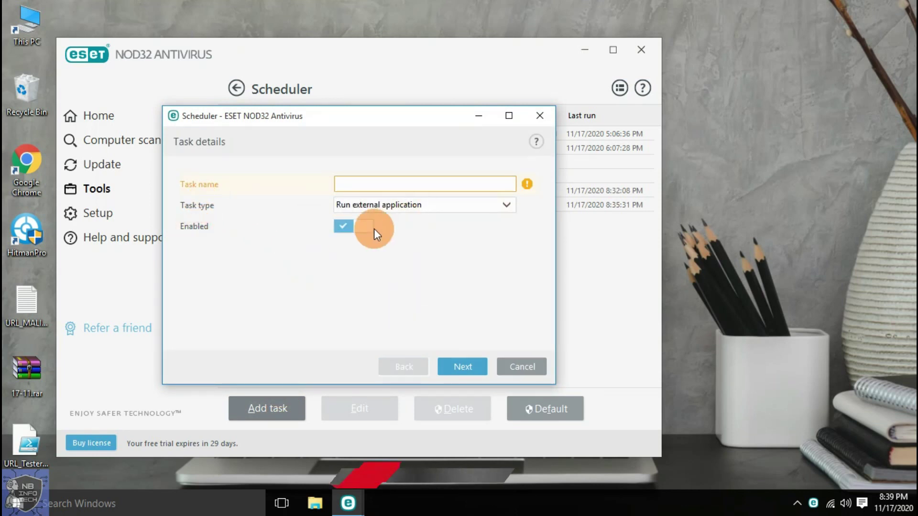
{"action": "left_click", "coordinate": [528, 366]}
{"action": "left_click", "coordinate": [236, 88]}
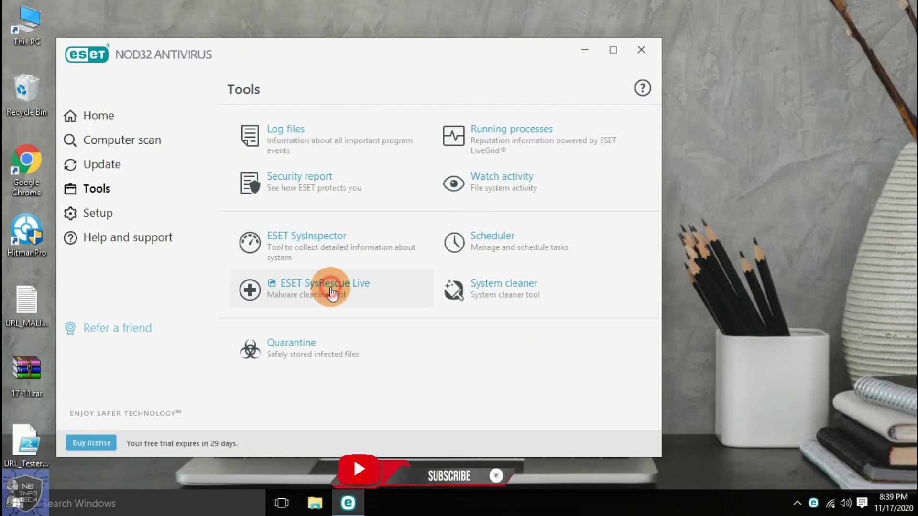
- View the ESET SysRescue Live web page in the browser and close it again
{"action": "left_click", "coordinate": [400, 308]}
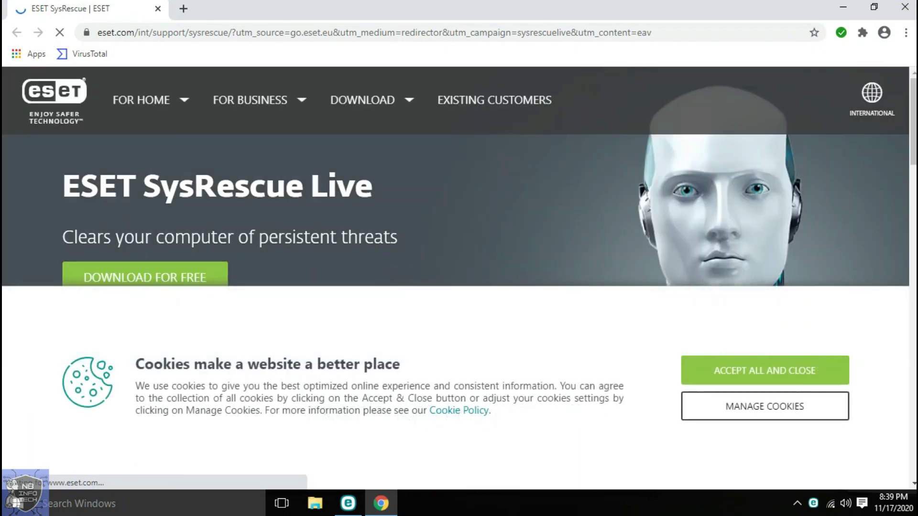
{"action": "left_click", "coordinate": [904, 7]}
- Check the System cleaner status and the list of quarantined files
{"action": "left_click", "coordinate": [511, 292]}
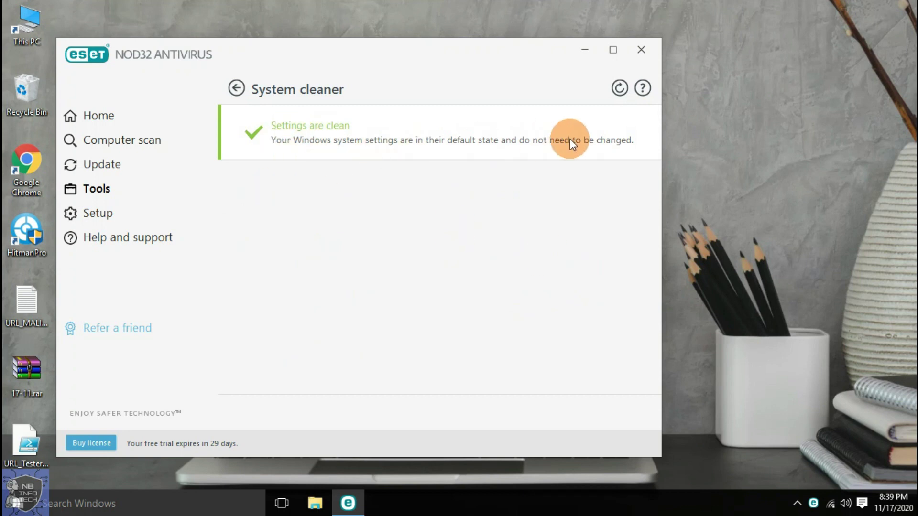
{"action": "left_click", "coordinate": [235, 89]}
{"action": "left_click", "coordinate": [297, 346]}
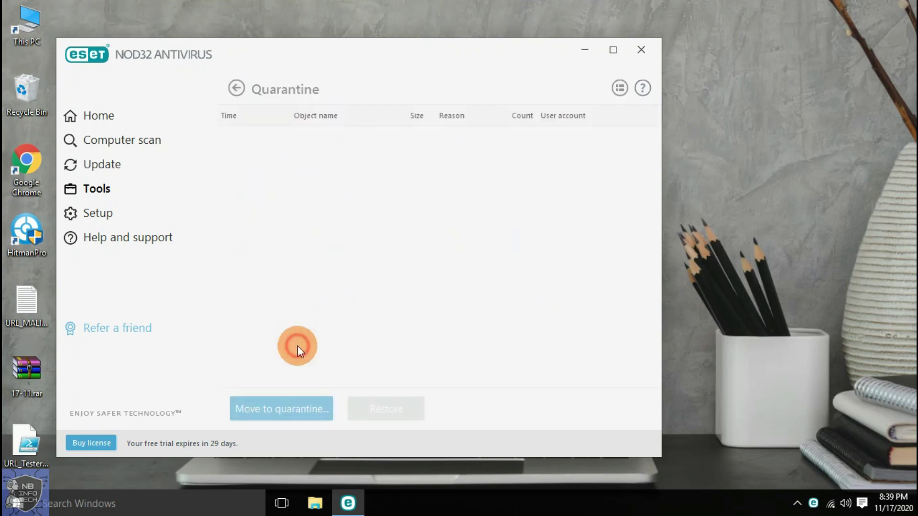
{"action": "left_click", "coordinate": [236, 89]}
- Open the configuration of Real-time file system protection under Computer protection and review its media and scan-on settings
{"action": "left_click", "coordinate": [98, 213]}
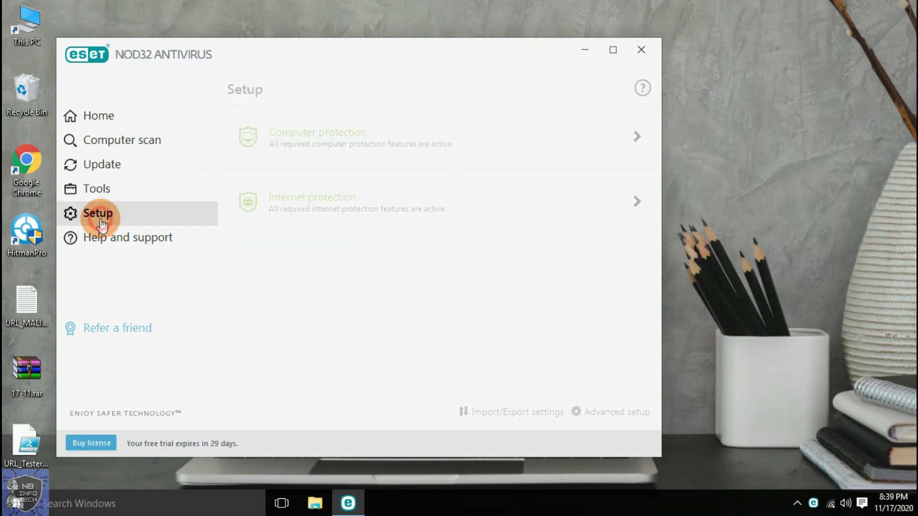
{"action": "left_click", "coordinate": [639, 137]}
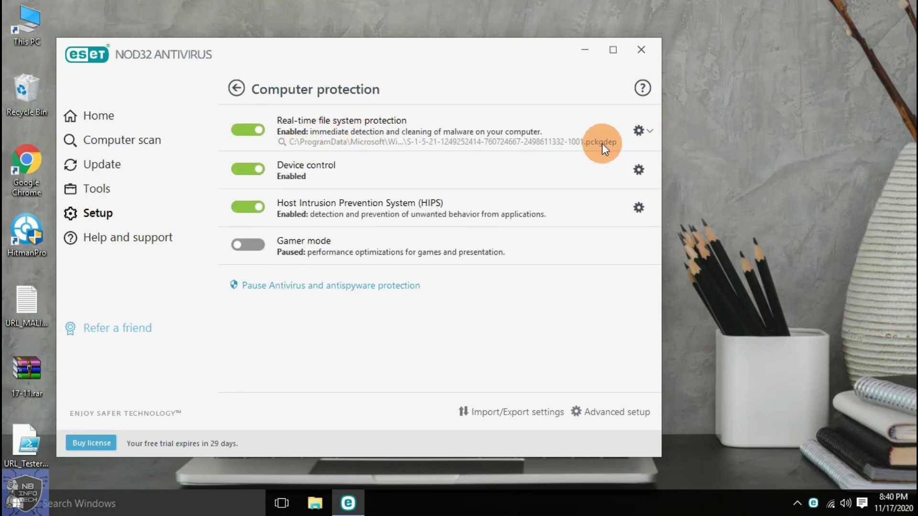
{"action": "left_click", "coordinate": [639, 130]}
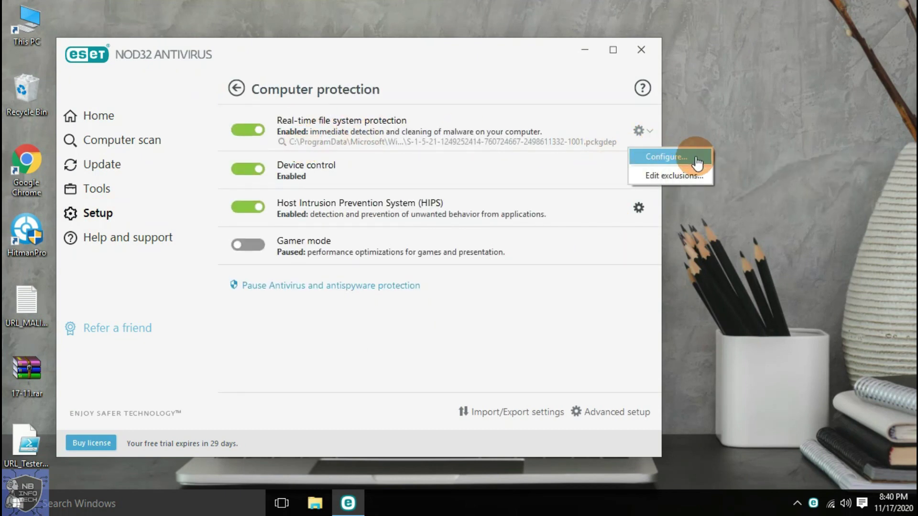
{"action": "left_click", "coordinate": [696, 158]}
{"action": "scroll", "coordinate": [607, 213], "scroll_direction": "down", "scroll_amount": 3}
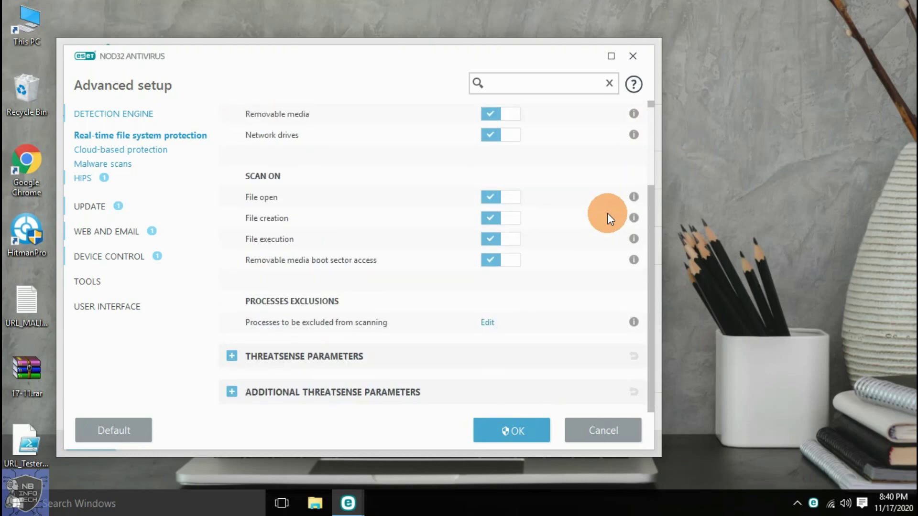
{"action": "scroll", "coordinate": [607, 213], "scroll_direction": "up", "scroll_amount": 3}
- Examine the Cloud-based protection settings and the profiles available for on-demand malware scans
{"action": "left_click", "coordinate": [119, 150]}
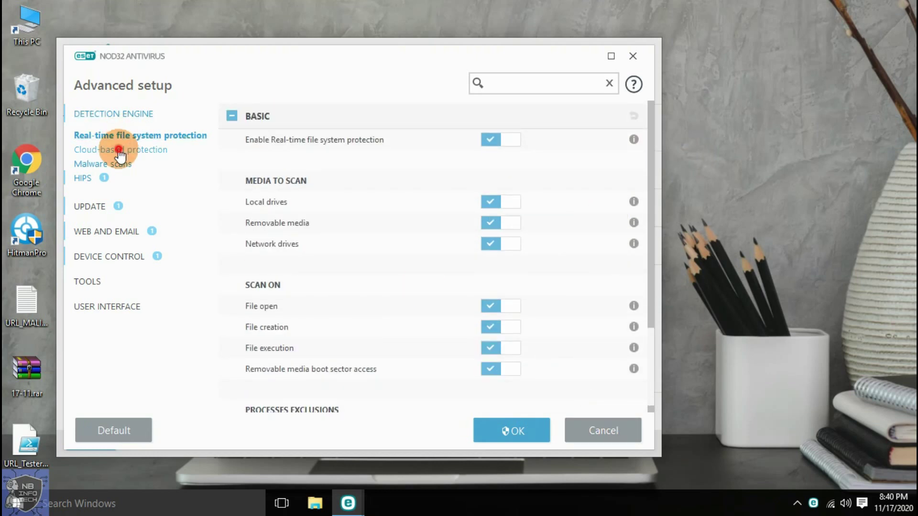
{"action": "left_click", "coordinate": [114, 165]}
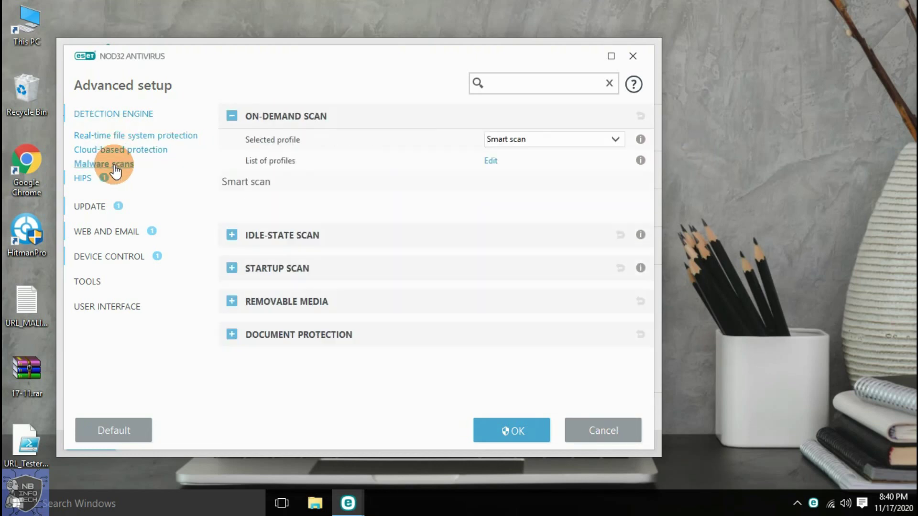
{"action": "left_click", "coordinate": [568, 139]}
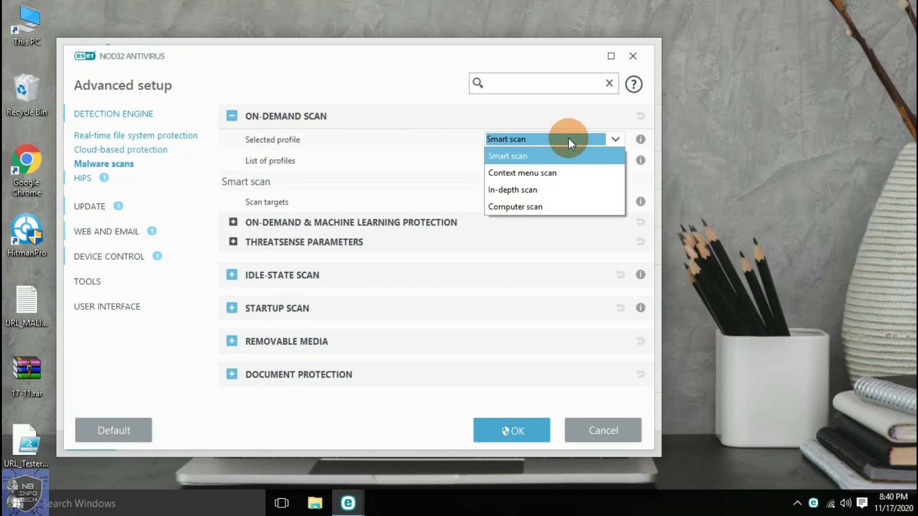
{"action": "left_click", "coordinate": [568, 139]}
- Review the HIPS settings, including Deep Behavioral Inspection, Ransomware Shield and the filtering mode
{"action": "left_click", "coordinate": [83, 181]}
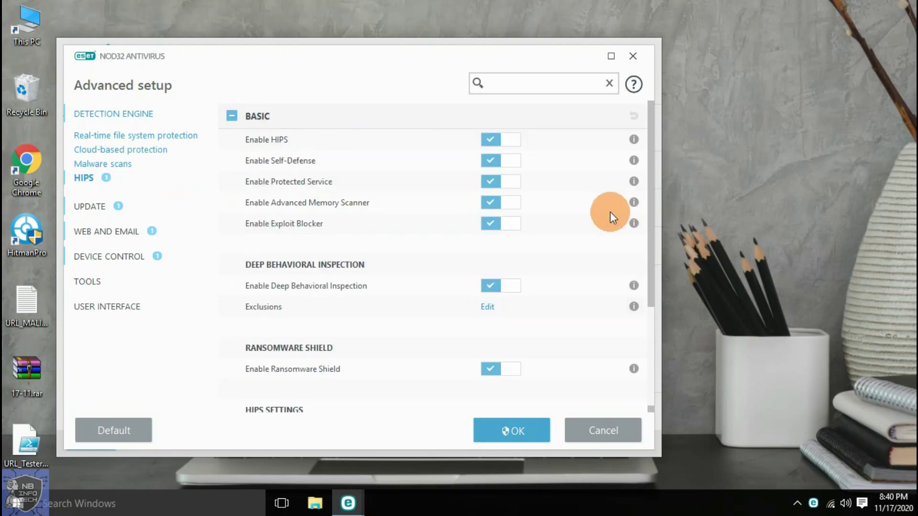
{"action": "scroll", "coordinate": [609, 212], "scroll_direction": "down", "scroll_amount": 4}
- Review the Malware scans settings, expanding the Idle-state scan section to examine its detection options
{"action": "left_click", "coordinate": [103, 164]}
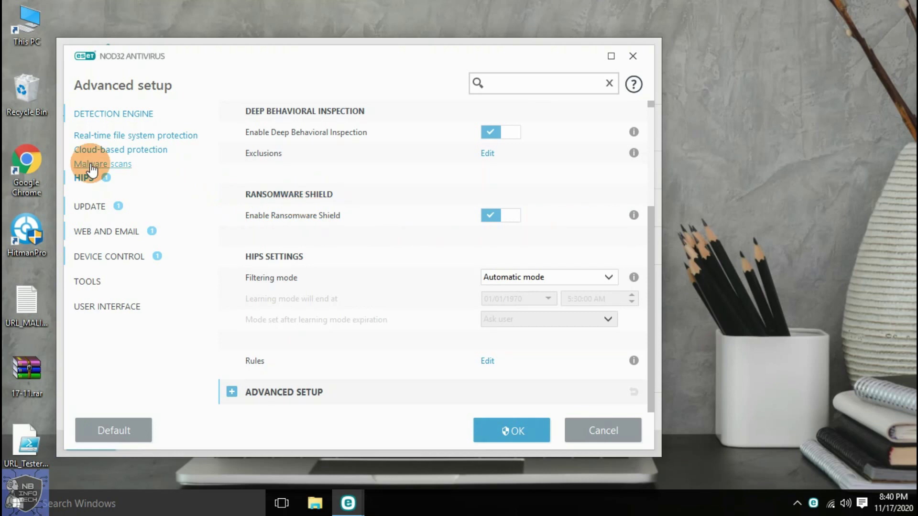
{"action": "scroll", "coordinate": [529, 232], "scroll_direction": "down", "scroll_amount": 1}
{"action": "scroll", "coordinate": [529, 231], "scroll_direction": "down", "scroll_amount": 15}
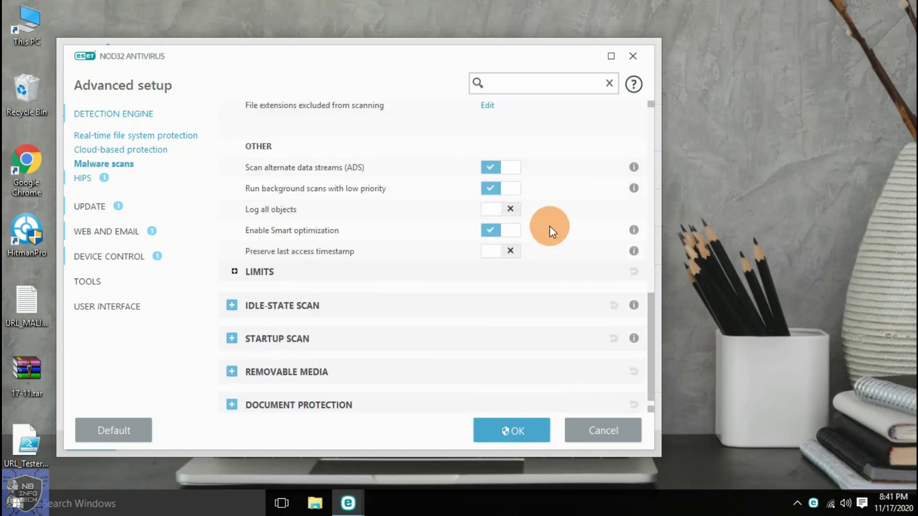
{"action": "left_click", "coordinate": [549, 257]}
{"action": "scroll", "coordinate": [574, 211], "scroll_direction": "down", "scroll_amount": 3}
{"action": "left_click", "coordinate": [554, 297]}
{"action": "scroll", "coordinate": [567, 217], "scroll_direction": "down", "scroll_amount": 4}
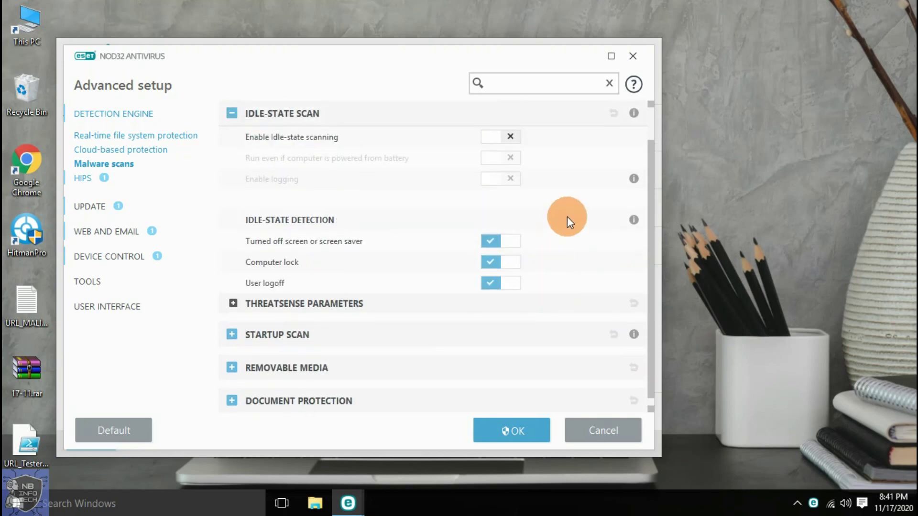
- Review the ThreatSense parameters of the Idle-state scan, including its scan options, cleaning level and limits
{"action": "left_click", "coordinate": [545, 293]}
{"action": "scroll", "coordinate": [557, 240], "scroll_direction": "down", "scroll_amount": 3}
{"action": "scroll", "coordinate": [559, 234], "scroll_direction": "down", "scroll_amount": 6}
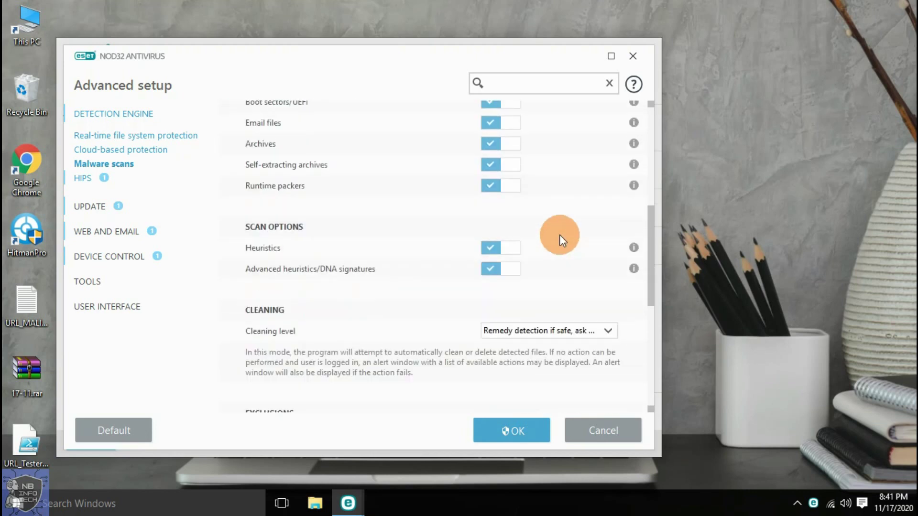
{"action": "left_click", "coordinate": [549, 292]}
{"action": "scroll", "coordinate": [570, 242], "scroll_direction": "down", "scroll_amount": 3}
- Expand the Startup scan section and examine its ThreatSense parameters down to the exclusions and remaining options
{"action": "left_click", "coordinate": [512, 325]}
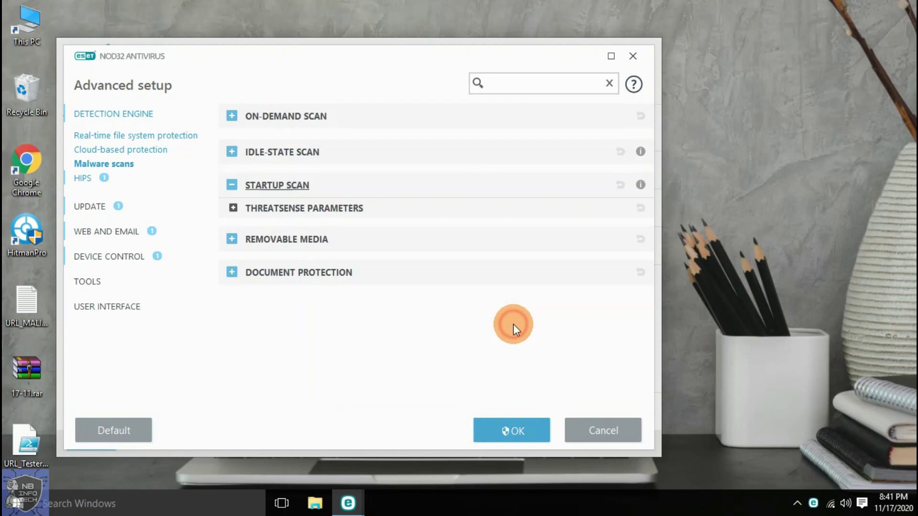
{"action": "left_click", "coordinate": [409, 212]}
{"action": "scroll", "coordinate": [562, 236], "scroll_direction": "down", "scroll_amount": 4}
{"action": "scroll", "coordinate": [562, 234], "scroll_direction": "down", "scroll_amount": 8}
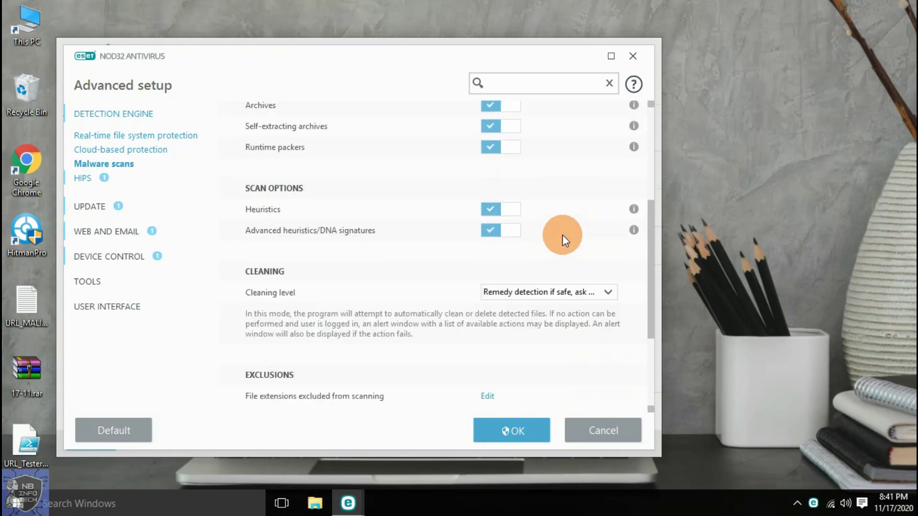
{"action": "left_click", "coordinate": [576, 258]}
{"action": "scroll", "coordinate": [525, 325], "scroll_direction": "down", "scroll_amount": 3}
- Review the Removable media and Document protection sections, including the ThreatSense parameters of Document protection
{"action": "left_click", "coordinate": [497, 368]}
{"action": "left_click", "coordinate": [572, 244]}
{"action": "left_click", "coordinate": [399, 276]}
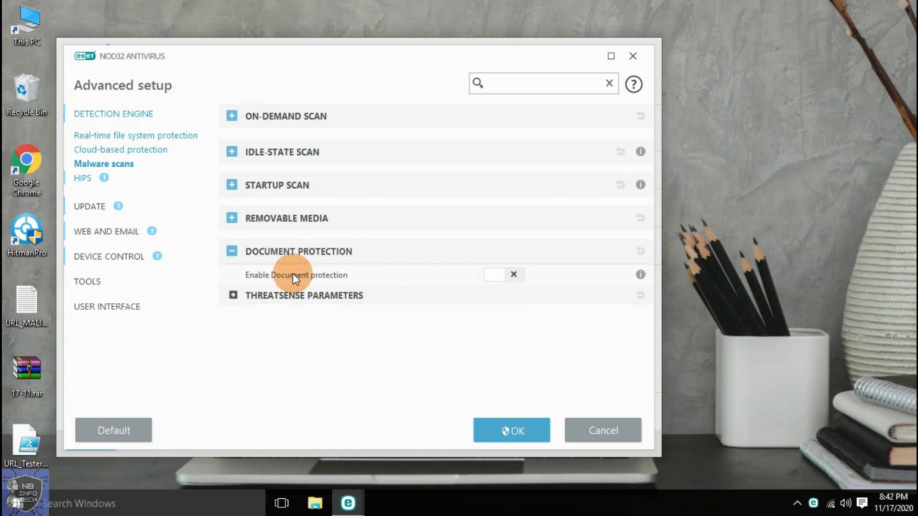
{"action": "left_click", "coordinate": [419, 298]}
{"action": "scroll", "coordinate": [549, 330], "scroll_direction": "down", "scroll_amount": 6}
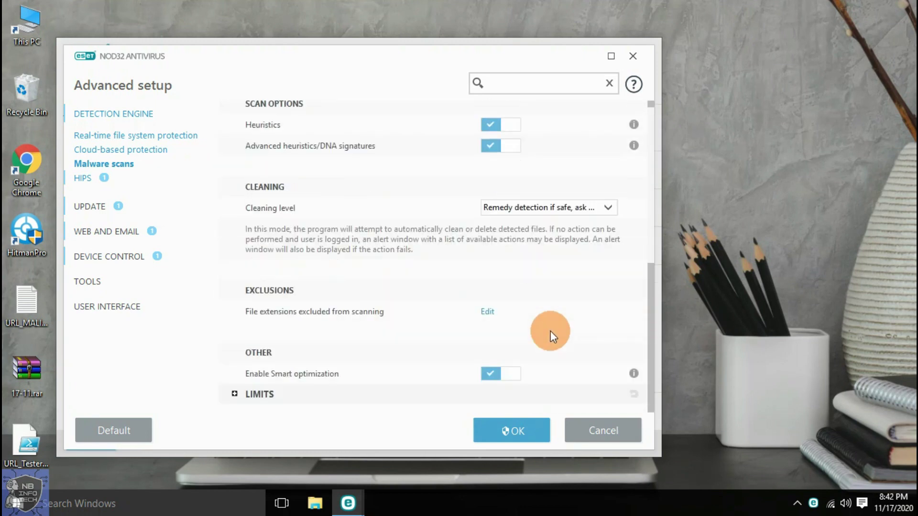
- Revisit the Cloud-based protection settings, close Advanced setup and open the configuration of Device control
{"action": "left_click", "coordinate": [110, 150]}
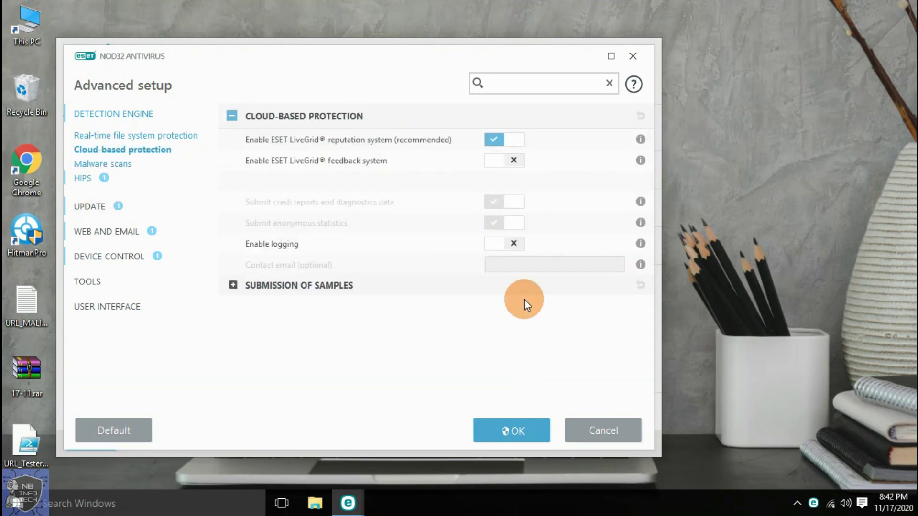
{"action": "left_click", "coordinate": [635, 58]}
{"action": "left_click", "coordinate": [607, 171]}
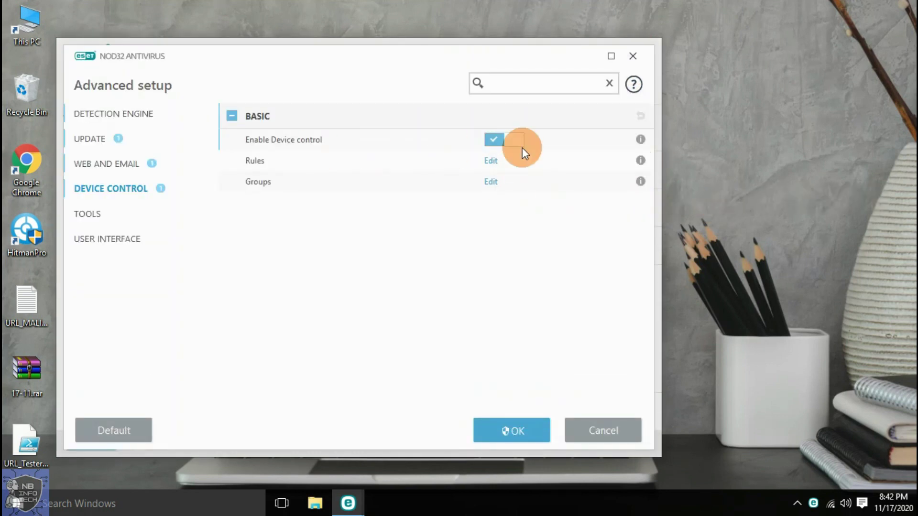
- Review the basic Update settings with automatic profile switching, and expand the update Profiles section
{"action": "left_click", "coordinate": [89, 139]}
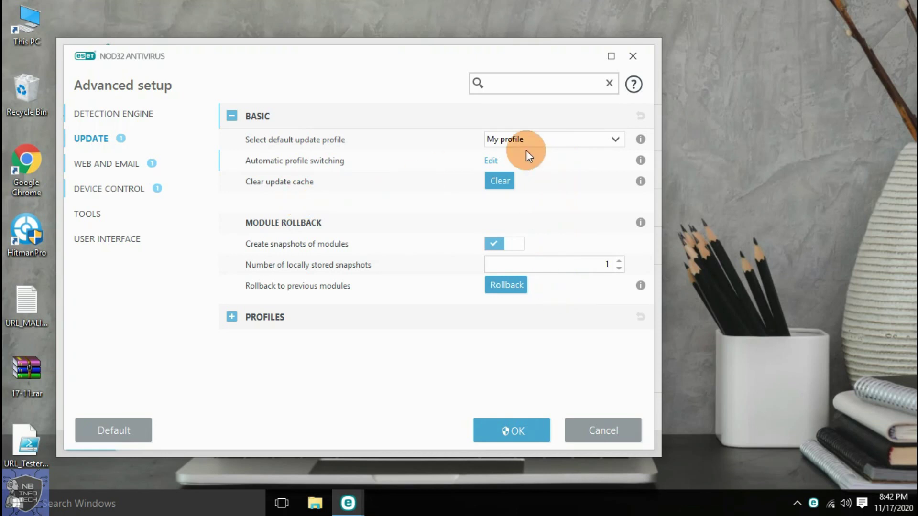
{"action": "left_click", "coordinate": [491, 161]}
{"action": "left_click", "coordinate": [529, 410]}
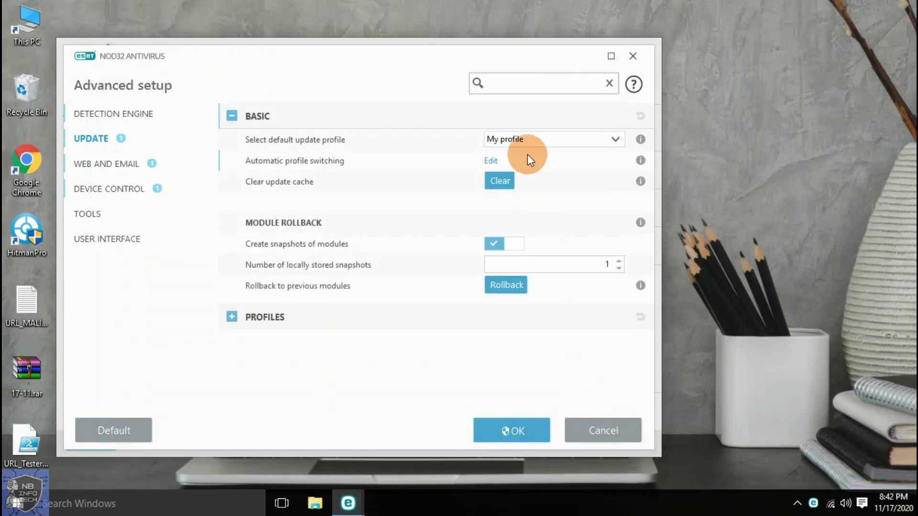
{"action": "left_click", "coordinate": [264, 316]}
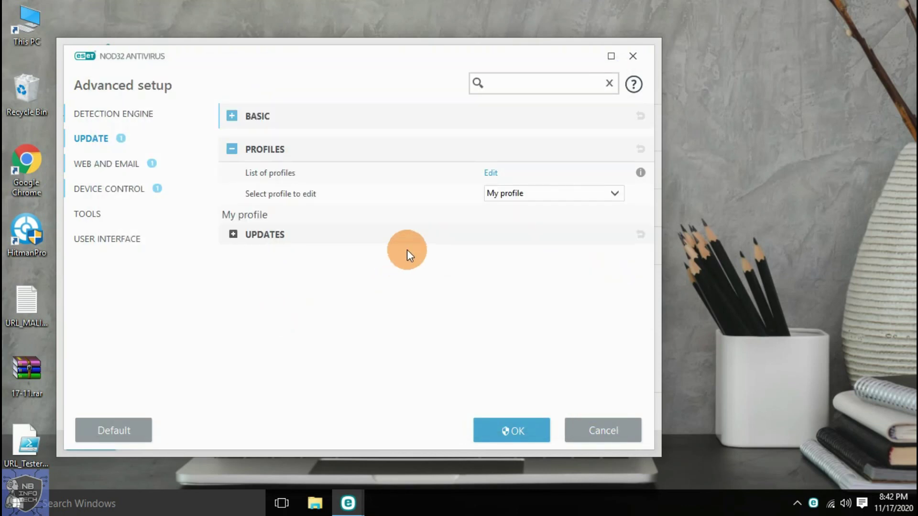
{"action": "left_click", "coordinate": [492, 173]}
{"action": "left_click", "coordinate": [318, 287]}
{"action": "type", "text": "dfdhdgndgn"}
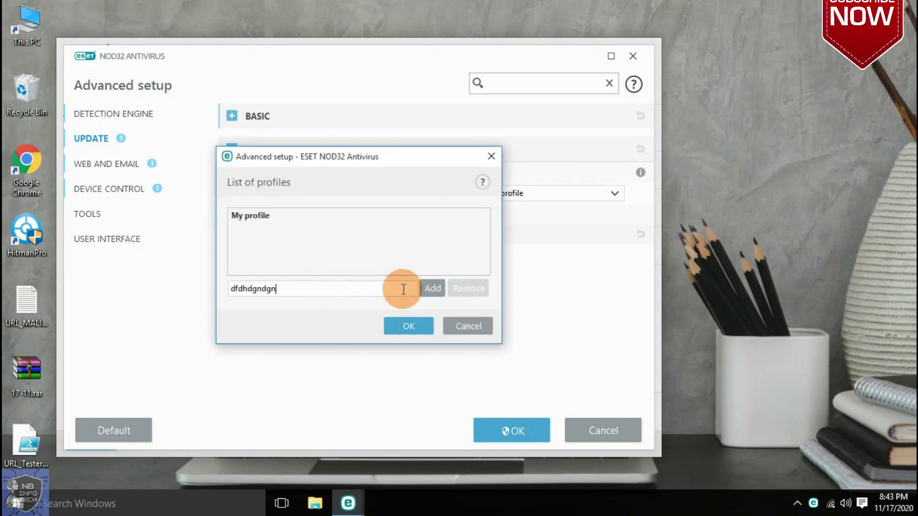
{"action": "left_click", "coordinate": [482, 331]}
- Examine the Updates settings of My profile, including update type, module updates and program component update
{"action": "left_click", "coordinate": [337, 235]}
{"action": "scroll", "coordinate": [420, 249], "scroll_direction": "down", "scroll_amount": 2}
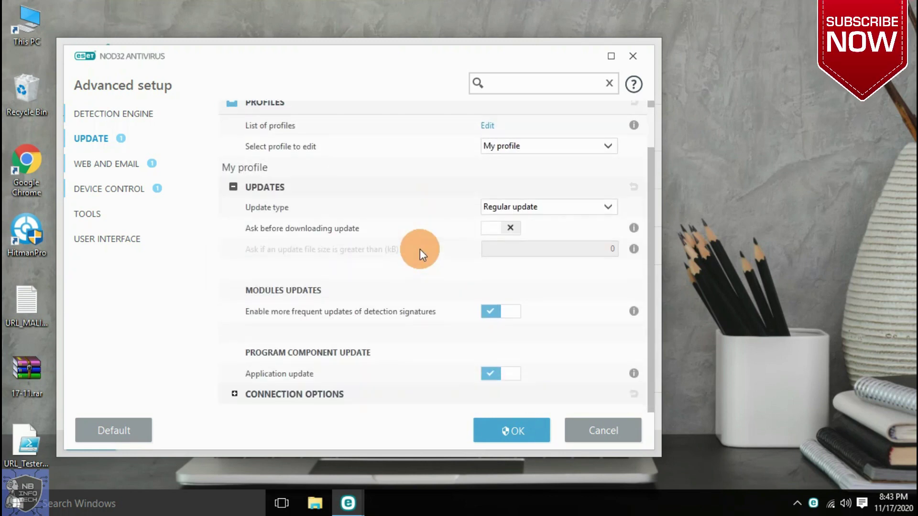
- Review the SSL/TLS filtering, root certificate and certificate validity settings under Web and email
{"action": "left_click", "coordinate": [102, 166]}
{"action": "left_click", "coordinate": [374, 230]}
{"action": "scroll", "coordinate": [436, 200], "scroll_direction": "down", "scroll_amount": 2}
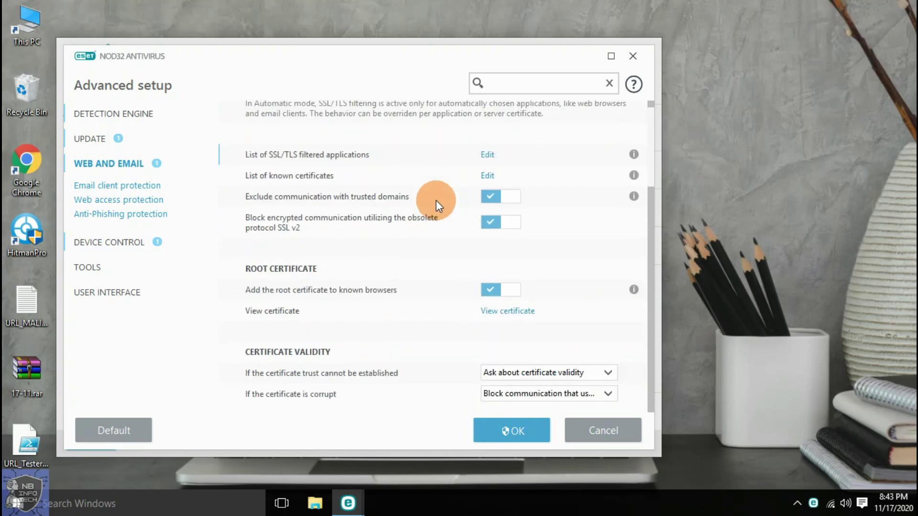
- Review the Email client protection settings, including email protocols, ThreatSense parameters with limits, and alerts and notifications
{"action": "left_click", "coordinate": [113, 193]}
{"action": "scroll", "coordinate": [592, 213], "scroll_direction": "down", "scroll_amount": 5}
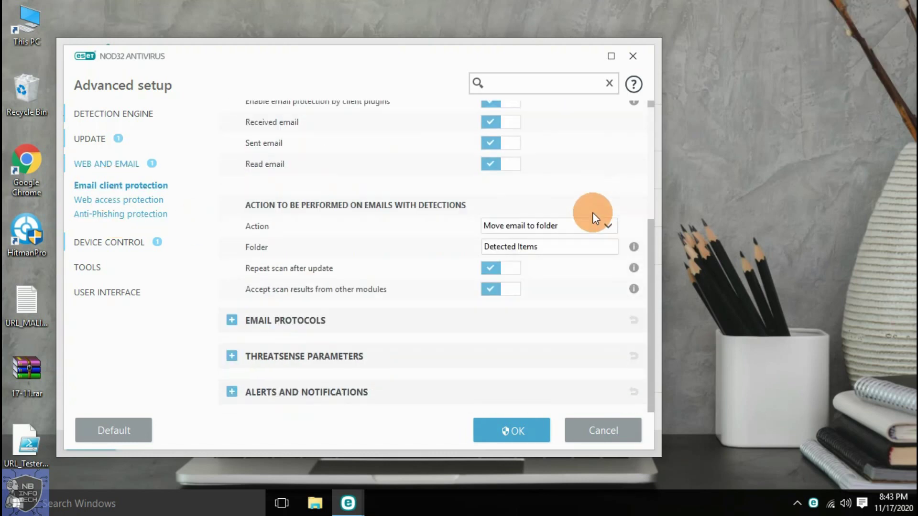
{"action": "left_click", "coordinate": [545, 331]}
{"action": "scroll", "coordinate": [579, 231], "scroll_direction": "down", "scroll_amount": 5}
{"action": "left_click", "coordinate": [526, 356]}
{"action": "scroll", "coordinate": [558, 268], "scroll_direction": "down", "scroll_amount": 5}
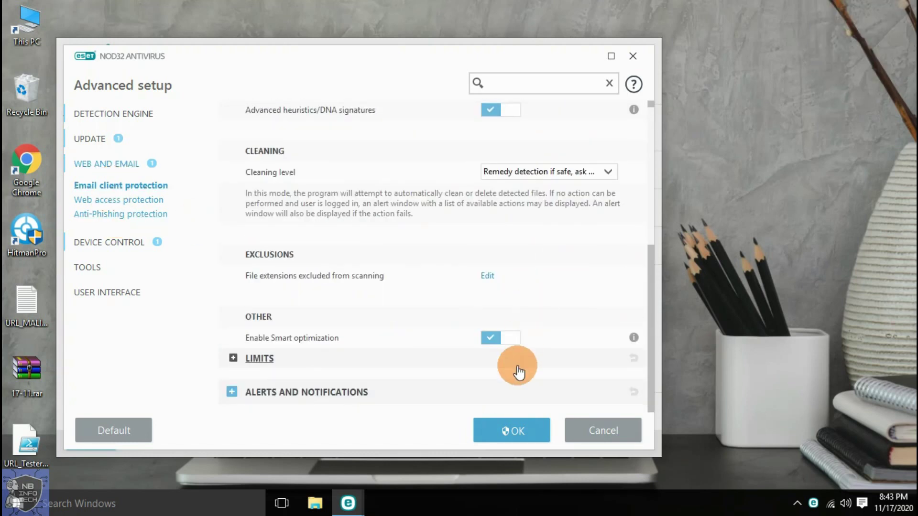
{"action": "left_click", "coordinate": [517, 364]}
{"action": "scroll", "coordinate": [547, 277], "scroll_direction": "down", "scroll_amount": 3}
{"action": "left_click", "coordinate": [518, 393]}
- Review the Web access protection settings, expanding Web protocols and URL address management
{"action": "left_click", "coordinate": [118, 200]}
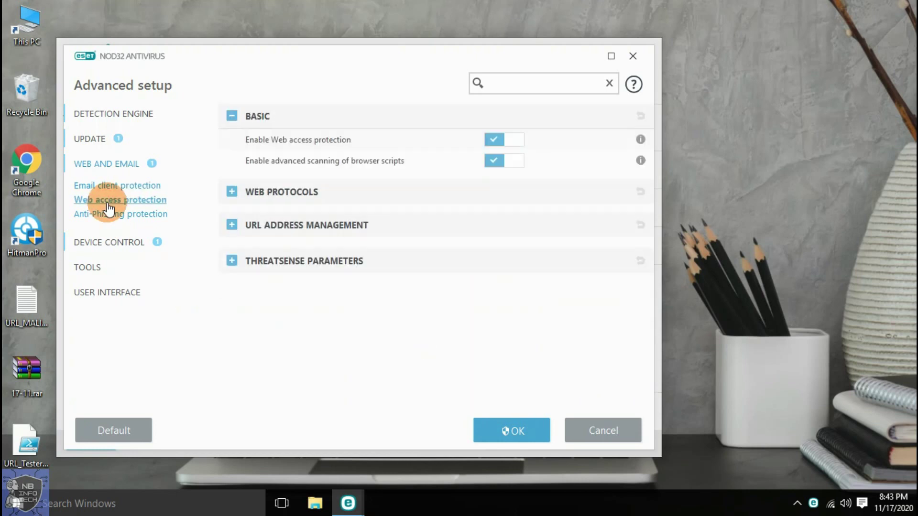
{"action": "left_click", "coordinate": [521, 192]}
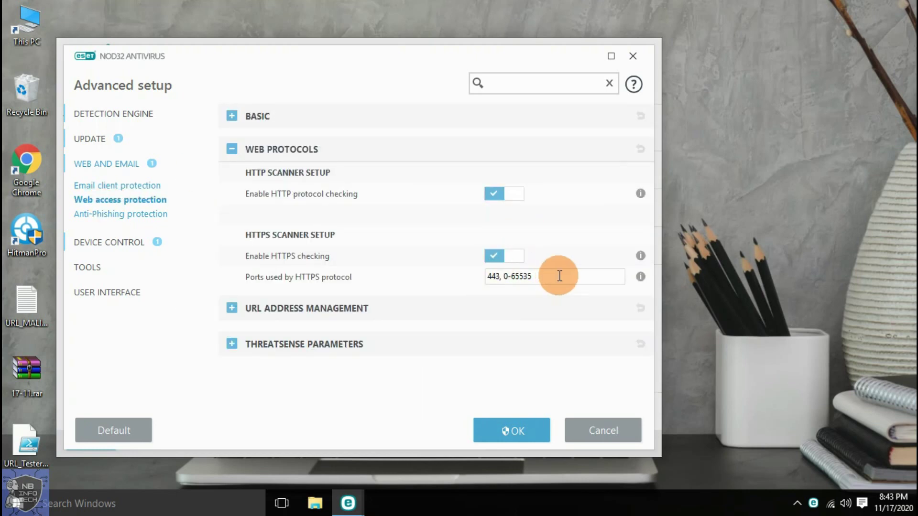
{"action": "left_click", "coordinate": [537, 309]}
{"action": "left_click", "coordinate": [501, 242]}
{"action": "scroll", "coordinate": [576, 280], "scroll_direction": "down", "scroll_amount": 5}
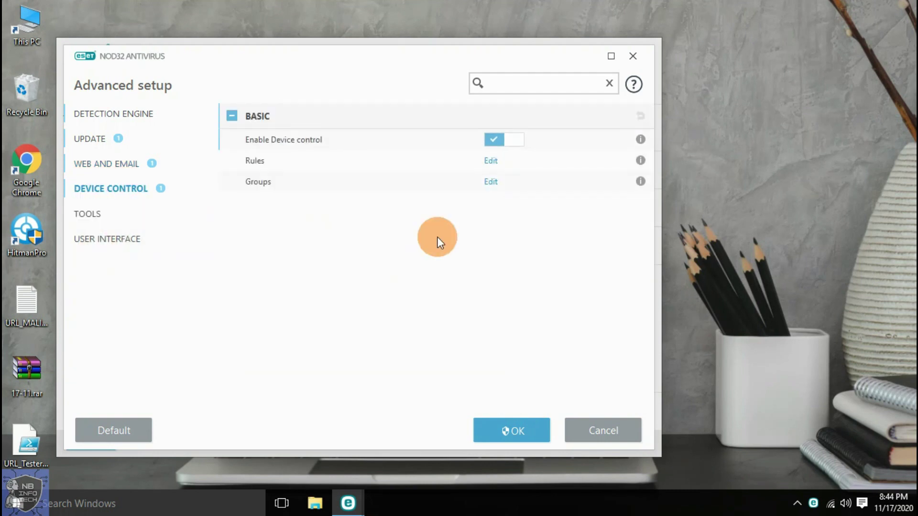
- Examine the Microsoft Windows update notification choices and the ESET CMD section in the advanced Tools settings
{"action": "left_click", "coordinate": [153, 214]}
{"action": "left_click", "coordinate": [424, 117]}
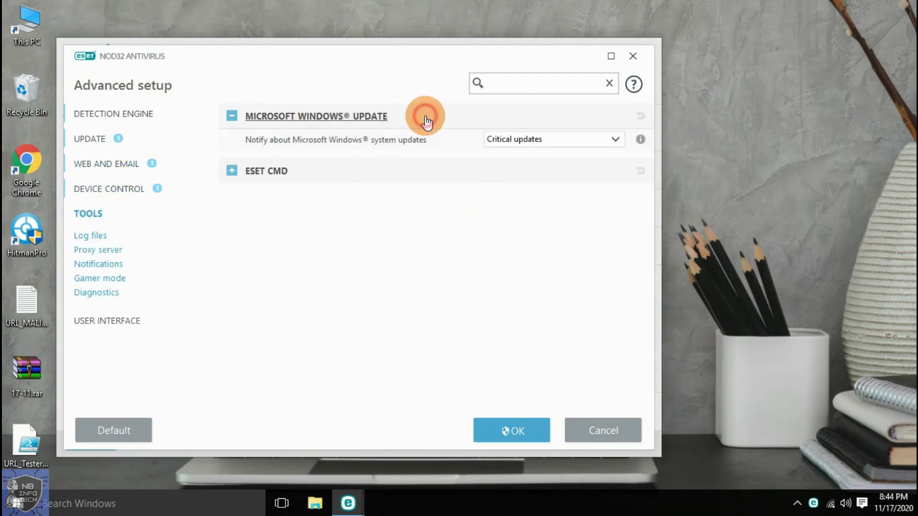
{"action": "left_click", "coordinate": [560, 139]}
{"action": "left_click", "coordinate": [560, 153]}
{"action": "left_click", "coordinate": [415, 171]}
{"action": "left_click", "coordinate": [493, 173]}
{"action": "left_click", "coordinate": [492, 173]}
- Look through the Log files, Proxy server and Notifications settings, including the email notification options
{"action": "left_click", "coordinate": [91, 235]}
{"action": "left_click", "coordinate": [98, 250]}
{"action": "left_click", "coordinate": [100, 263]}
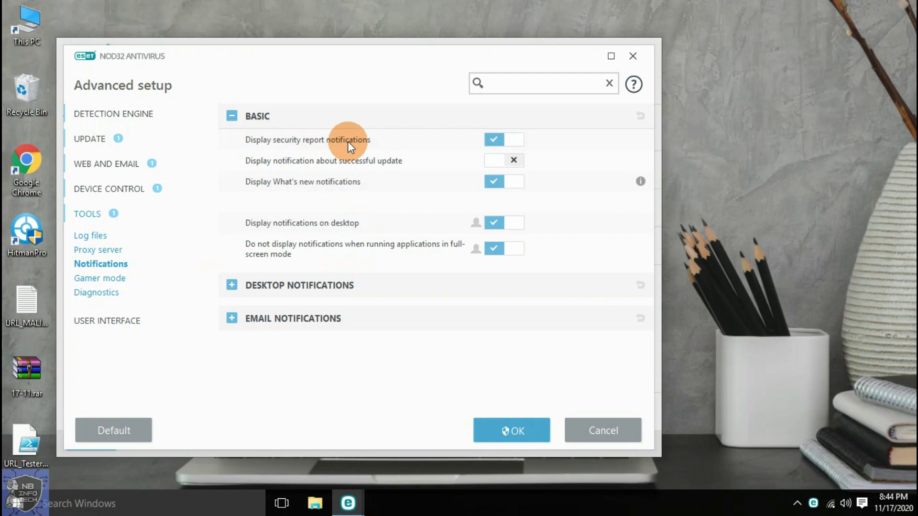
{"action": "left_click", "coordinate": [451, 270]}
{"action": "left_click", "coordinate": [446, 273]}
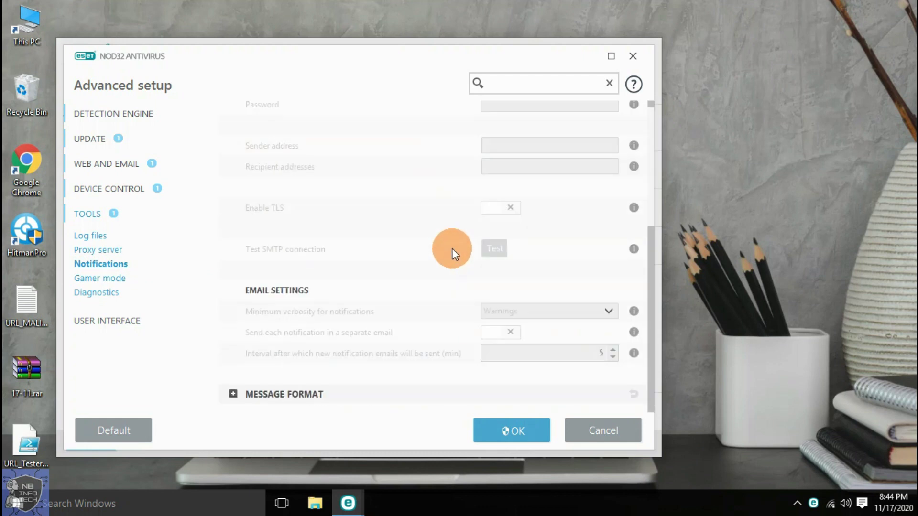
- Review the Gamer mode settings, then the Diagnostics settings with advanced logging and technical support
{"action": "left_click", "coordinate": [110, 278]}
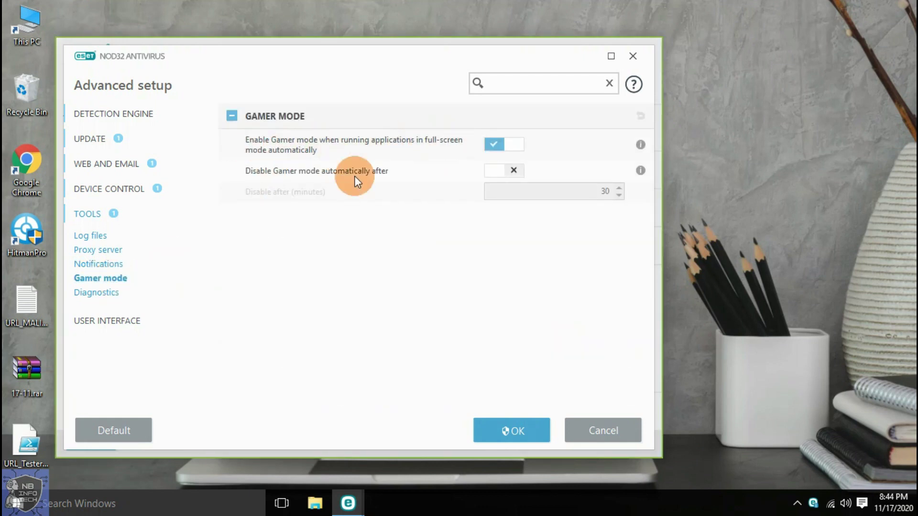
{"action": "left_click", "coordinate": [96, 292]}
{"action": "left_click", "coordinate": [239, 264]}
{"action": "scroll", "coordinate": [437, 267], "scroll_direction": "down", "scroll_amount": 3}
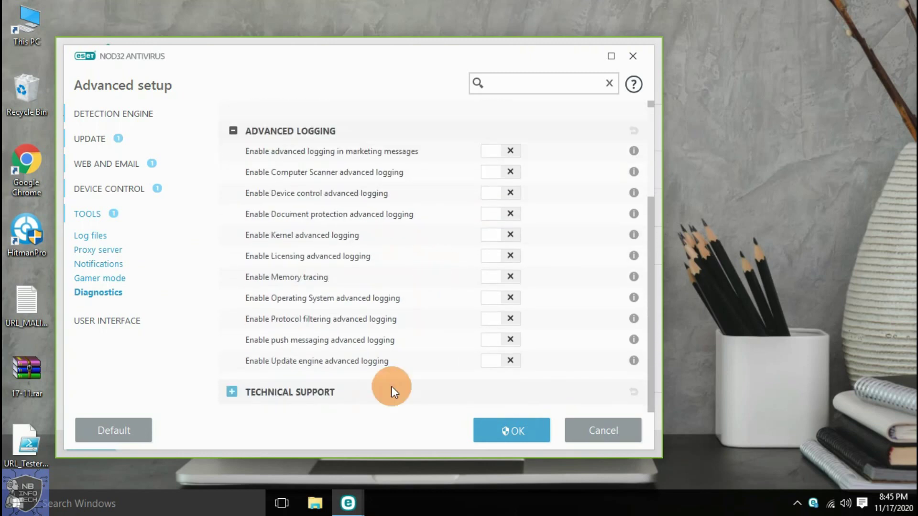
{"action": "left_click", "coordinate": [392, 386]}
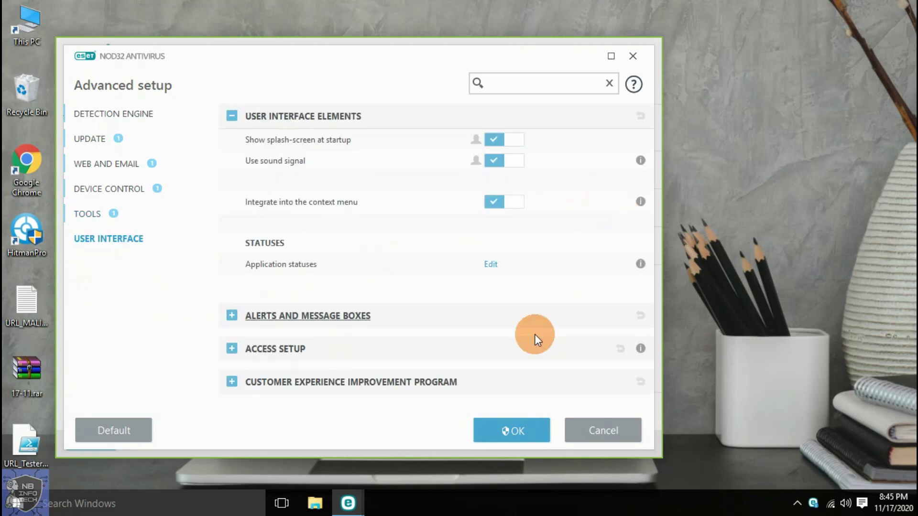
- Review the User interface sections through the Customer Experience Improvement Program, and leave Advanced setup without saving
{"action": "left_click", "coordinate": [534, 334]}
{"action": "left_click", "coordinate": [473, 355]}
{"action": "left_click", "coordinate": [539, 239]}
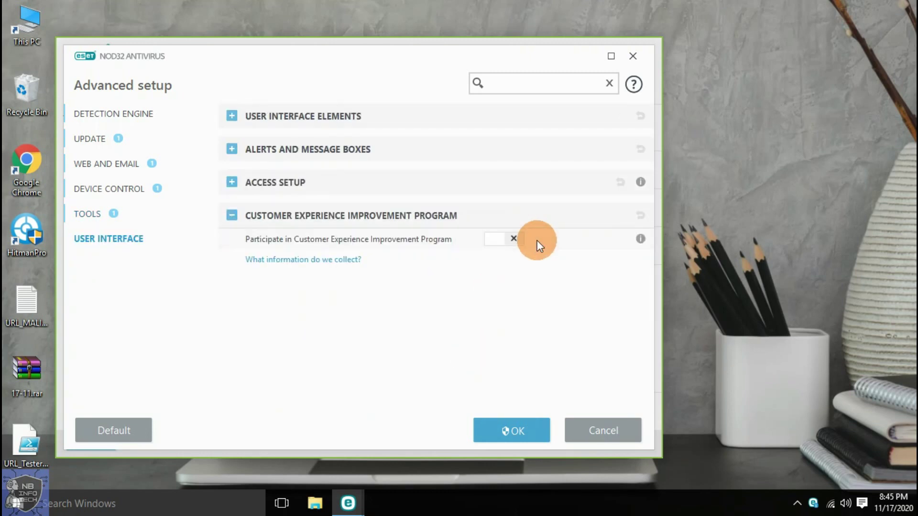
{"action": "left_click", "coordinate": [603, 430]}
{"action": "left_click", "coordinate": [470, 287]}
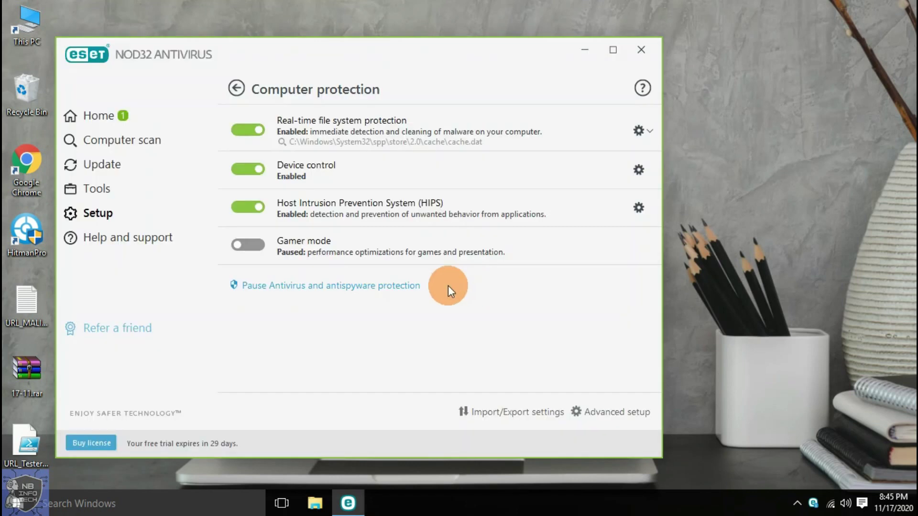
- Look over the Computer protection and Internet protection modules in Setup, returning to the Setup overview
{"action": "left_click", "coordinate": [120, 238]}
{"action": "left_click", "coordinate": [103, 221]}
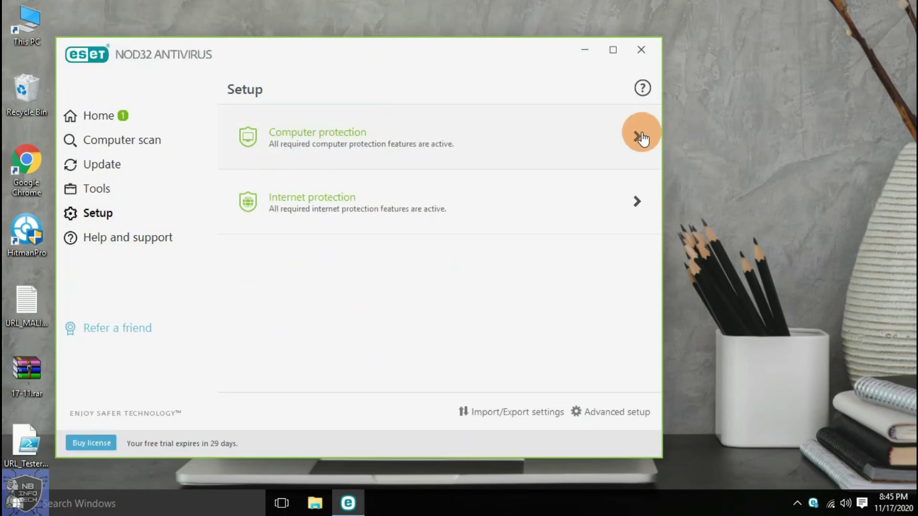
{"action": "left_click", "coordinate": [638, 135]}
{"action": "left_click", "coordinate": [289, 107]}
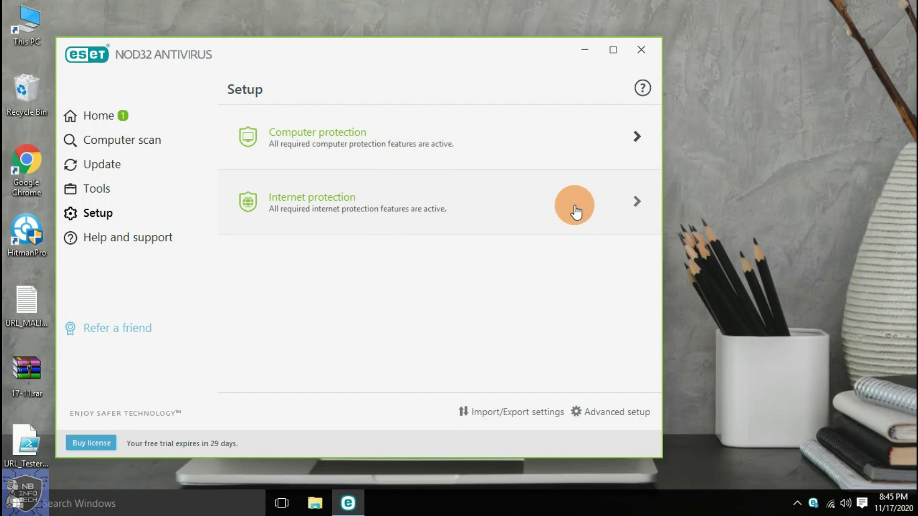
{"action": "left_click", "coordinate": [574, 205]}
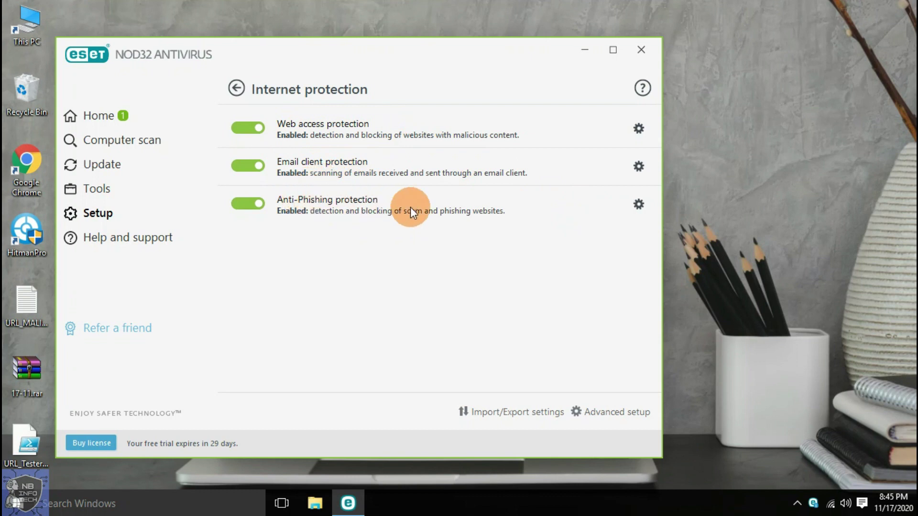
{"action": "left_click", "coordinate": [239, 95]}
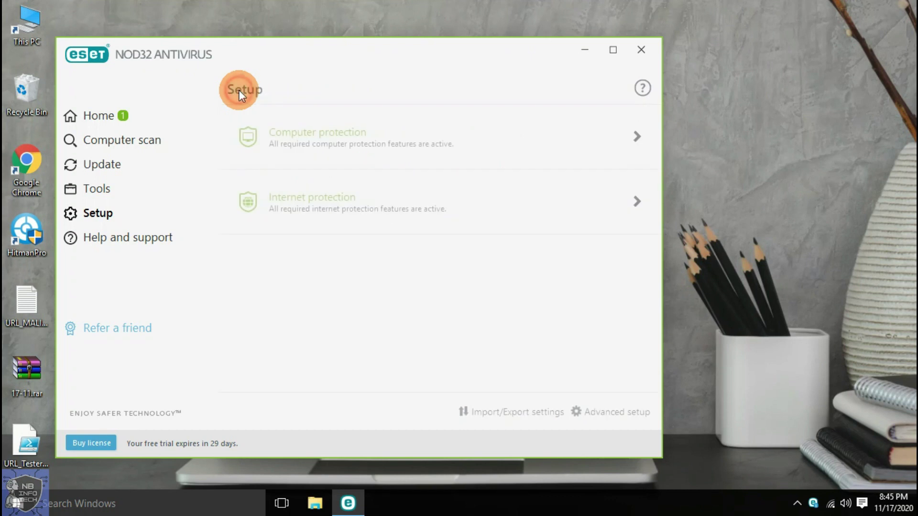
- Run ESET Specialized Cleaner from the Help and support tools and dismiss its result
{"action": "left_click", "coordinate": [158, 240]}
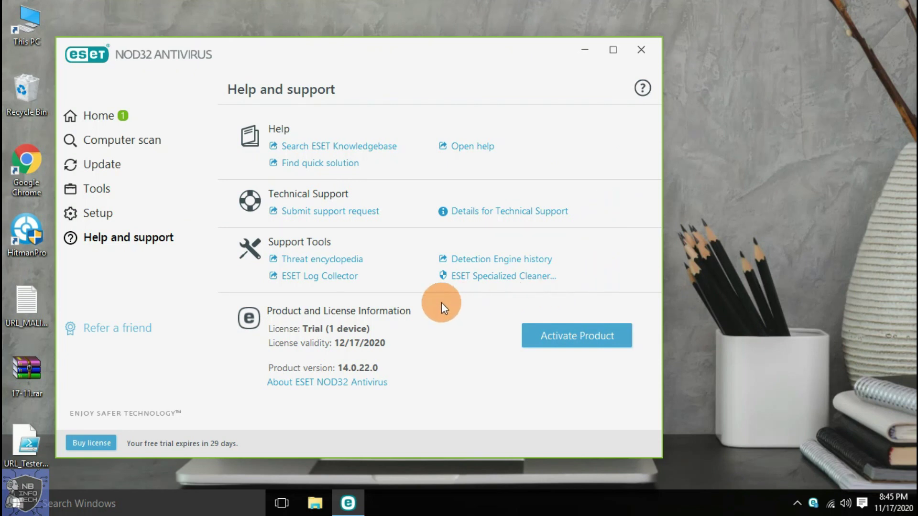
{"action": "left_click", "coordinate": [516, 280]}
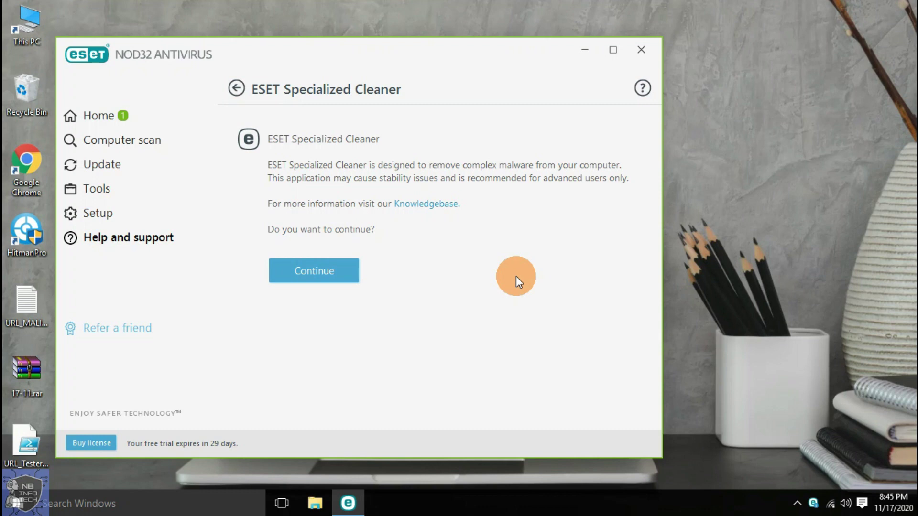
{"action": "left_click", "coordinate": [328, 265]}
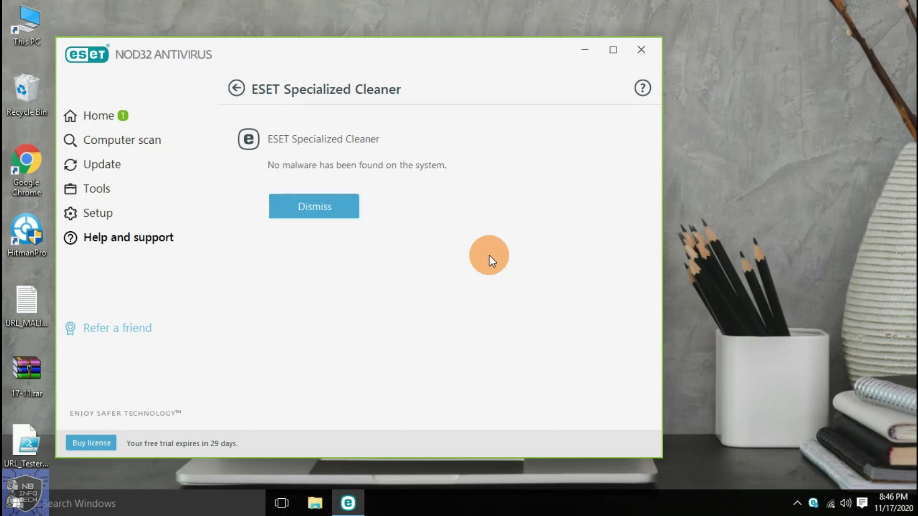
{"action": "left_click", "coordinate": [329, 204]}
- Reposition the program window, check the Home protection status and reopen Computer protection in Setup
{"action": "left_click_drag", "start_coordinate": [422, 51], "coordinate": [481, 45]}
{"action": "left_click", "coordinate": [155, 110]}
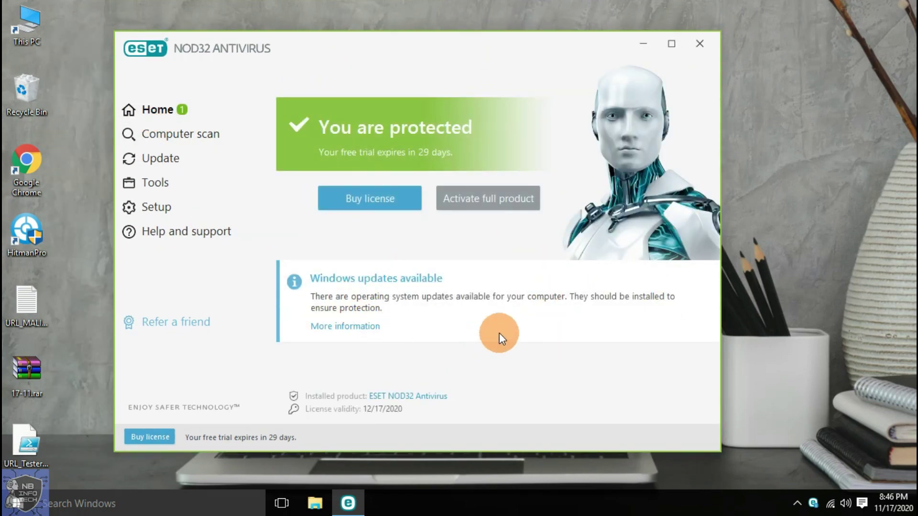
{"action": "left_click", "coordinate": [174, 206]}
{"action": "left_click", "coordinate": [587, 139]}
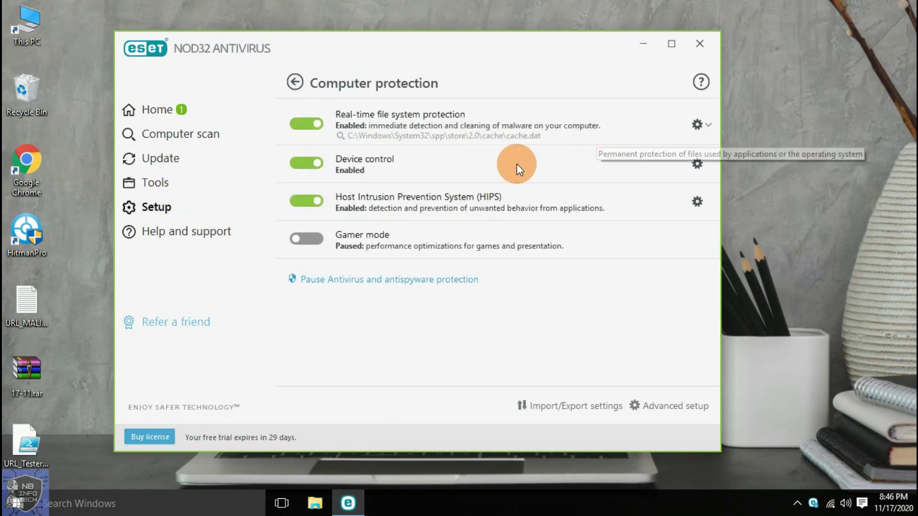
- Pause Antivirus and antispyware protection for 1 hour and minimize the program window
{"action": "left_click", "coordinate": [388, 280]}
{"action": "left_click", "coordinate": [306, 281]}
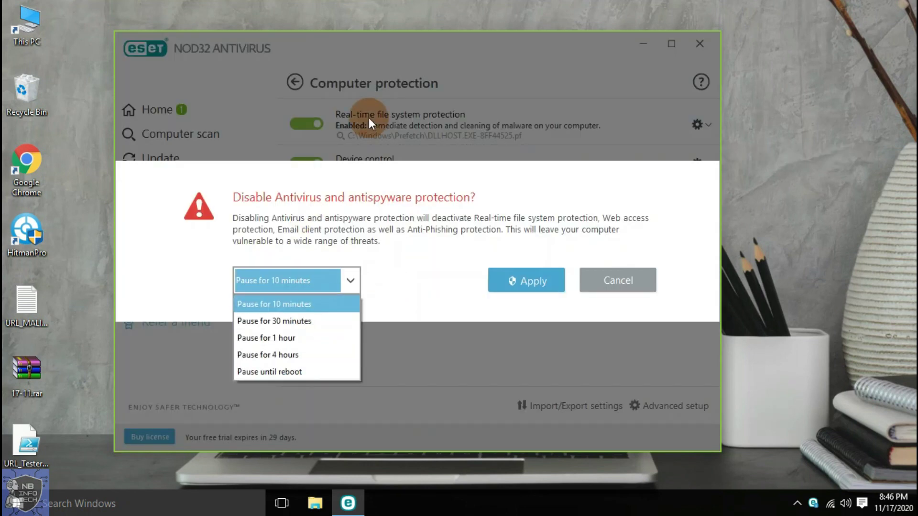
{"action": "left_click", "coordinate": [319, 339]}
{"action": "left_click", "coordinate": [526, 287]}
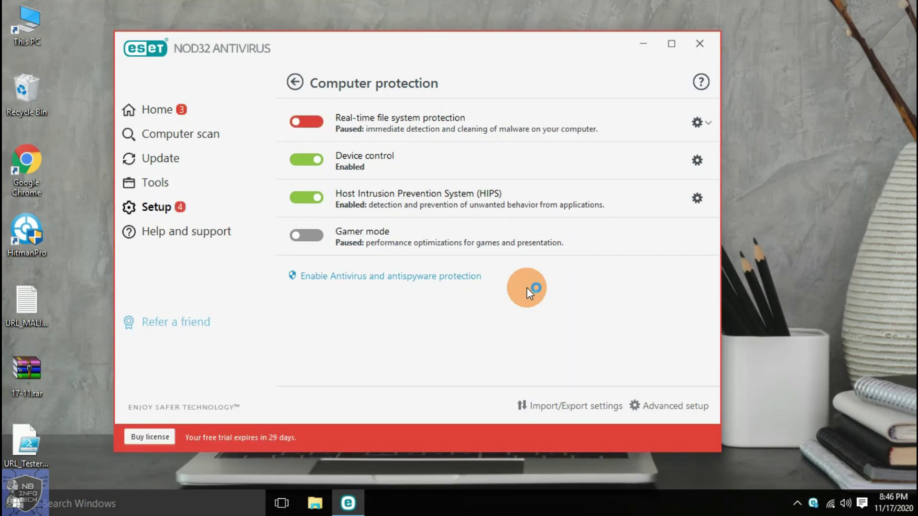
{"action": "left_click", "coordinate": [642, 46]}
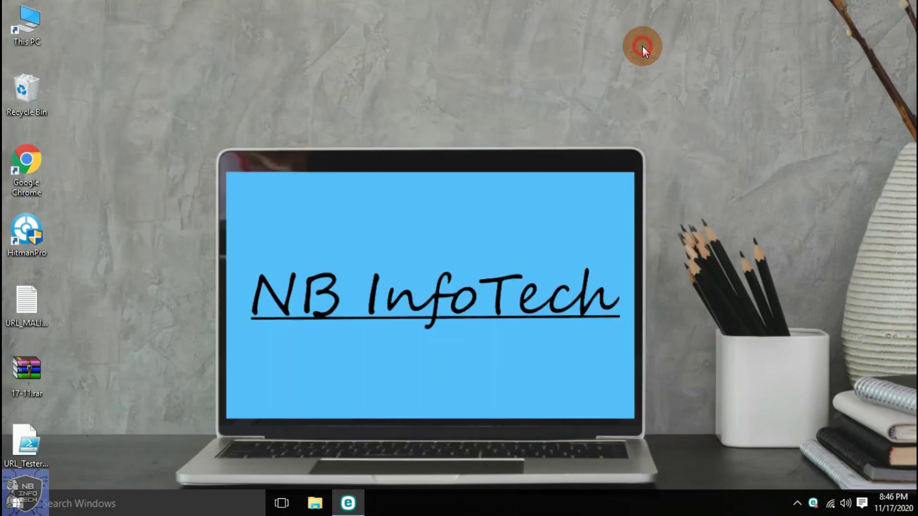
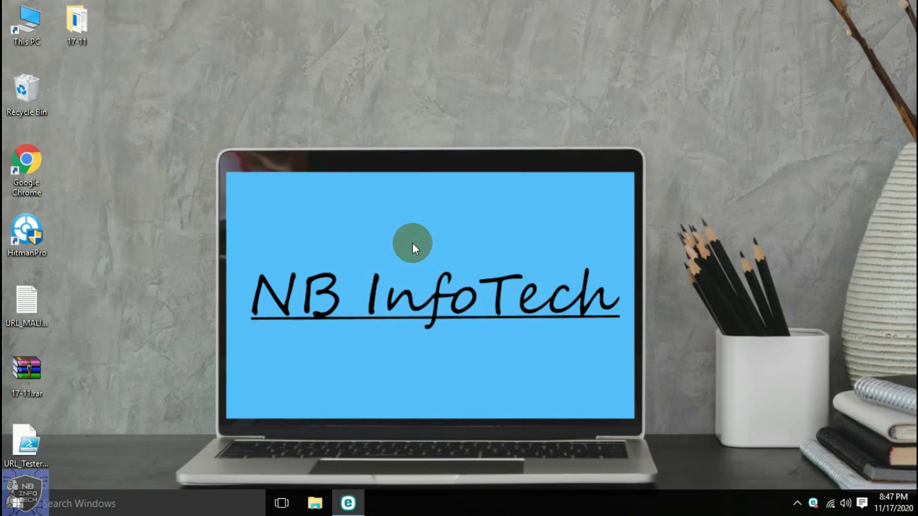
- Open the 17-11 folder on the desktop, widen the Name column and sort the files by type
{"action": "double_click", "coordinate": [69, 24]}
{"action": "left_click", "coordinate": [574, 101]}
{"action": "left_click", "coordinate": [146, 85]}
{"action": "left_click_drag", "start_coordinate": [292, 63], "coordinate": [450, 64]}
{"action": "left_click", "coordinate": [503, 62]}
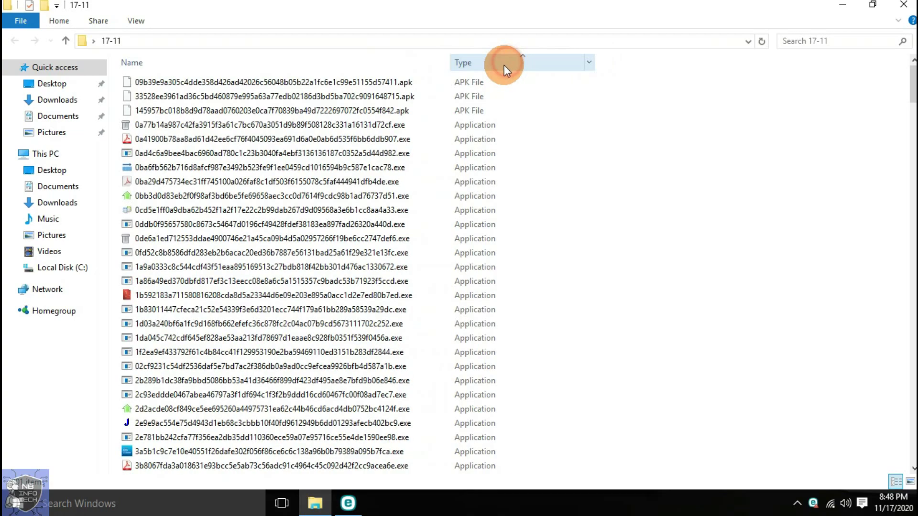
- Look through the APK and application samples in the 17-11 folder down to MalTester2.exe and the first DLL files
{"action": "left_click", "coordinate": [471, 98]}
{"action": "left_click", "coordinate": [471, 111]}
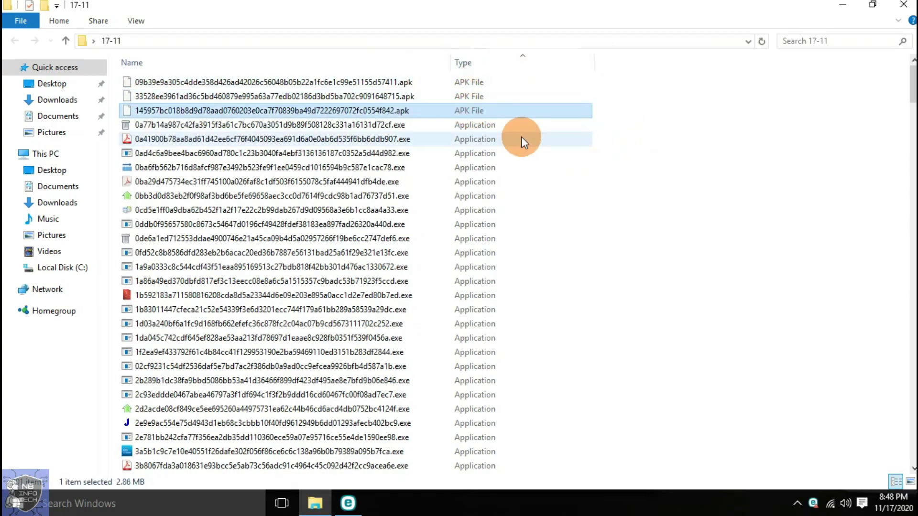
{"action": "scroll", "coordinate": [503, 128], "scroll_direction": "down", "scroll_amount": 20}
{"action": "scroll", "coordinate": [503, 128], "scroll_direction": "down", "scroll_amount": 20}
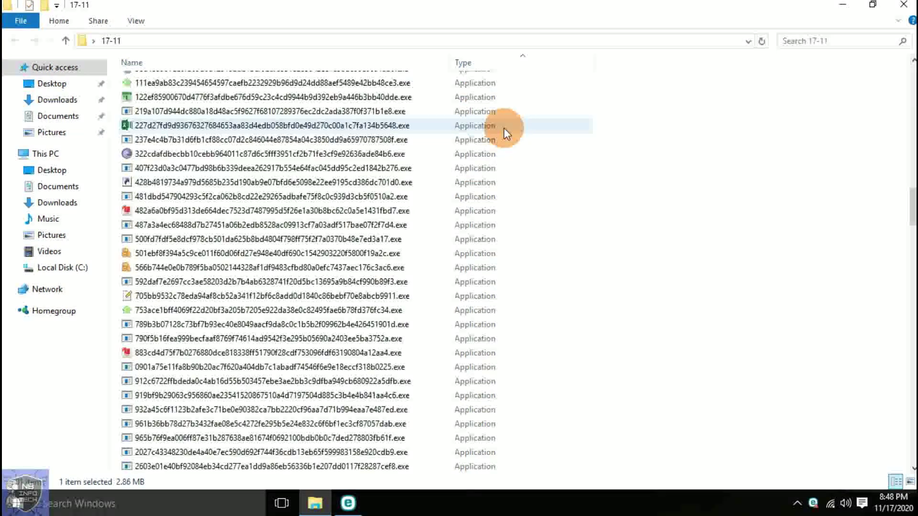
{"action": "scroll", "coordinate": [504, 128], "scroll_direction": "down", "scroll_amount": 15}
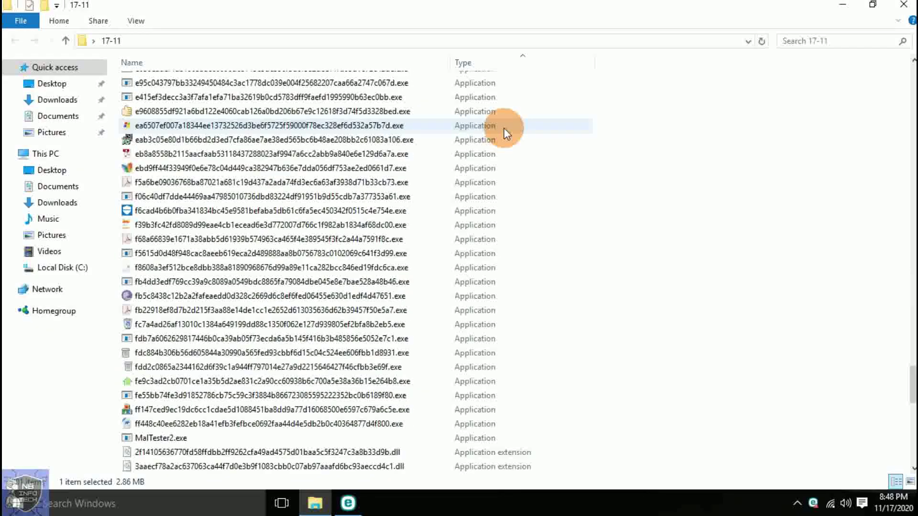
{"action": "left_click", "coordinate": [487, 113]}
{"action": "left_click", "coordinate": [168, 97]}
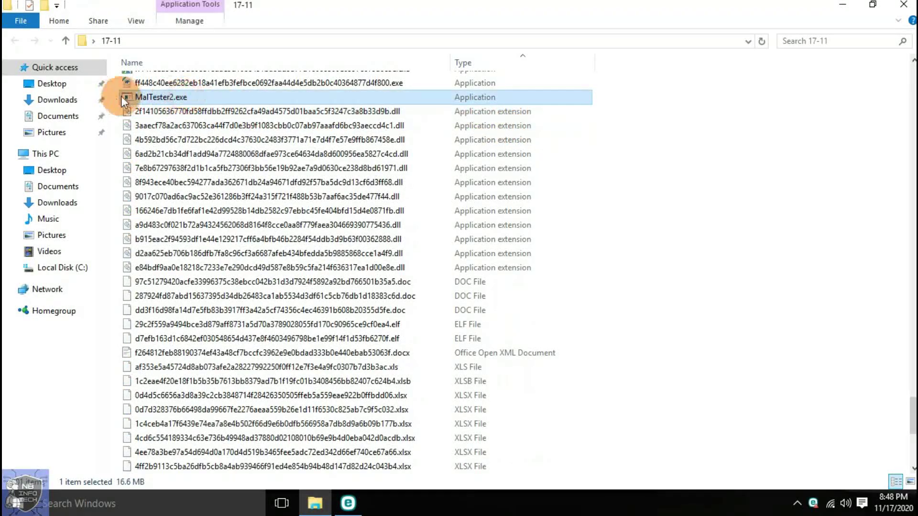
{"action": "left_click", "coordinate": [420, 114]}
{"action": "scroll", "coordinate": [477, 191], "scroll_direction": "down", "scroll_amount": 1}
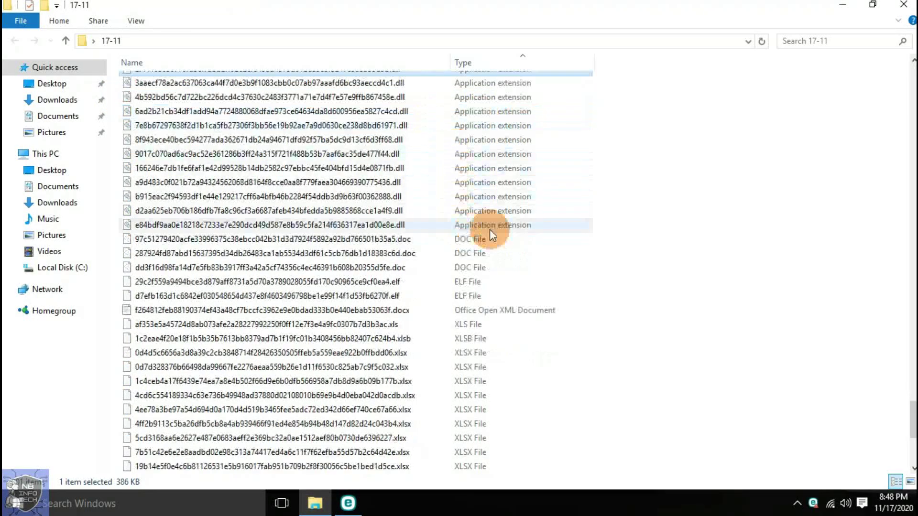
- Look through the remaining DLL, DOC, ELF, DOCX and Excel samples in the folder
{"action": "left_click", "coordinate": [500, 239]}
{"action": "left_click", "coordinate": [501, 258]}
{"action": "left_click", "coordinate": [499, 266]}
{"action": "scroll", "coordinate": [525, 258], "scroll_direction": "up", "scroll_amount": 1}
{"action": "scroll", "coordinate": [526, 248], "scroll_direction": "down", "scroll_amount": 2}
{"action": "left_click", "coordinate": [512, 239]}
{"action": "left_click", "coordinate": [505, 256]}
{"action": "left_click", "coordinate": [504, 269]}
{"action": "left_click", "coordinate": [555, 283]}
{"action": "scroll", "coordinate": [521, 215], "scroll_direction": "down", "scroll_amount": 4}
{"action": "left_click", "coordinate": [492, 127]}
{"action": "left_click", "coordinate": [499, 182]}
{"action": "scroll", "coordinate": [516, 239], "scroll_direction": "down", "scroll_amount": 1}
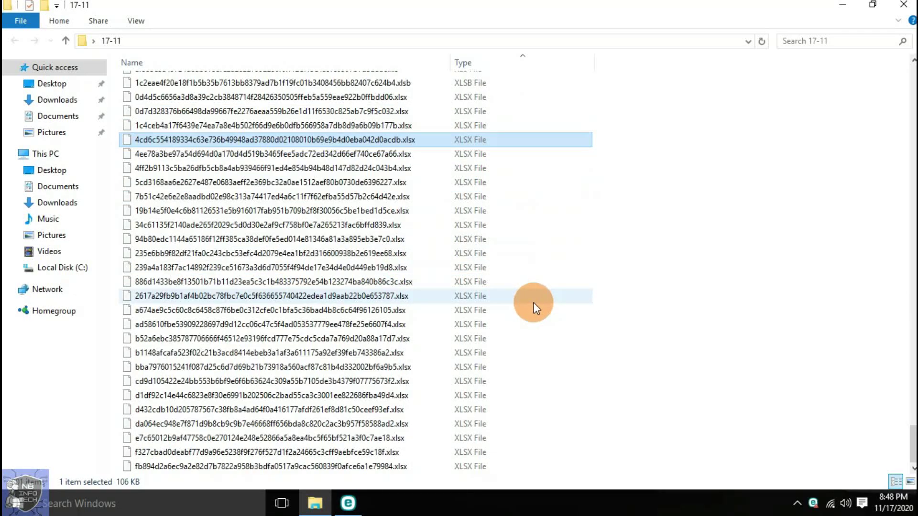
{"action": "scroll", "coordinate": [534, 300], "scroll_direction": "up", "scroll_amount": 3}
- Select every file except MalTester2.exe to check the number of samples, and close the folder
{"action": "key", "text": "ctrl+a"}
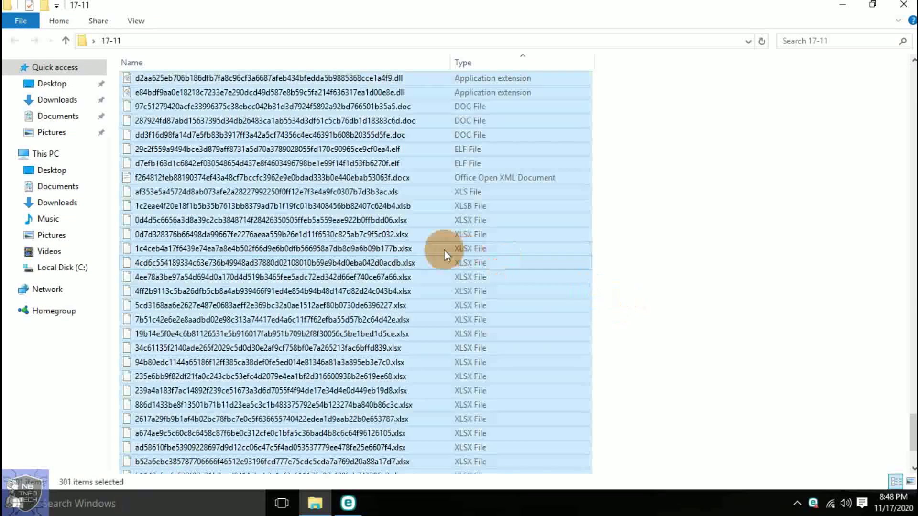
{"action": "scroll", "coordinate": [290, 219], "scroll_direction": "up", "scroll_amount": 7}
{"action": "left_click", "coordinate": [291, 219], "text": "ctrl"}
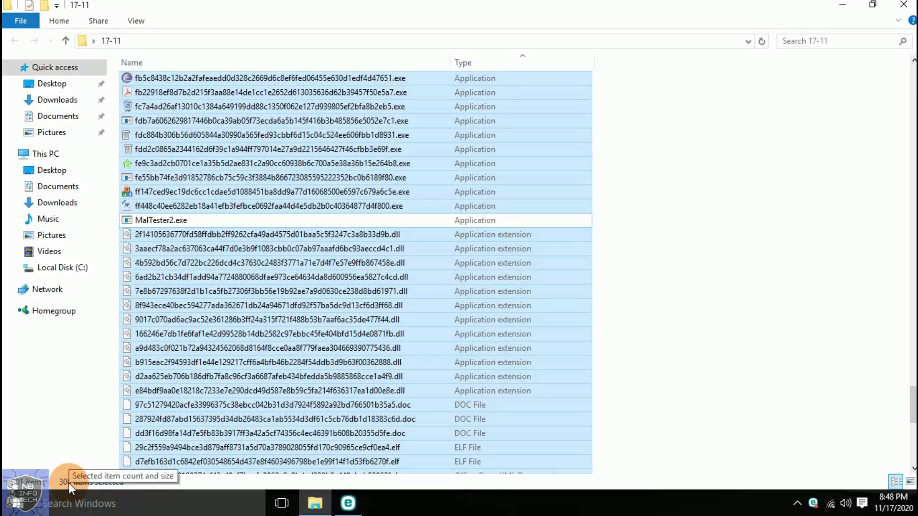
{"action": "key", "text": "Delete"}
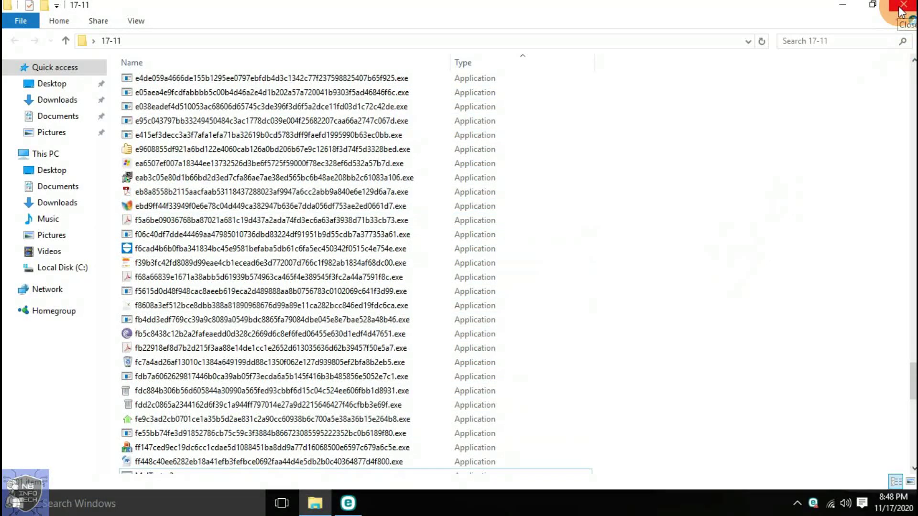
{"action": "left_click", "coordinate": [854, 15]}
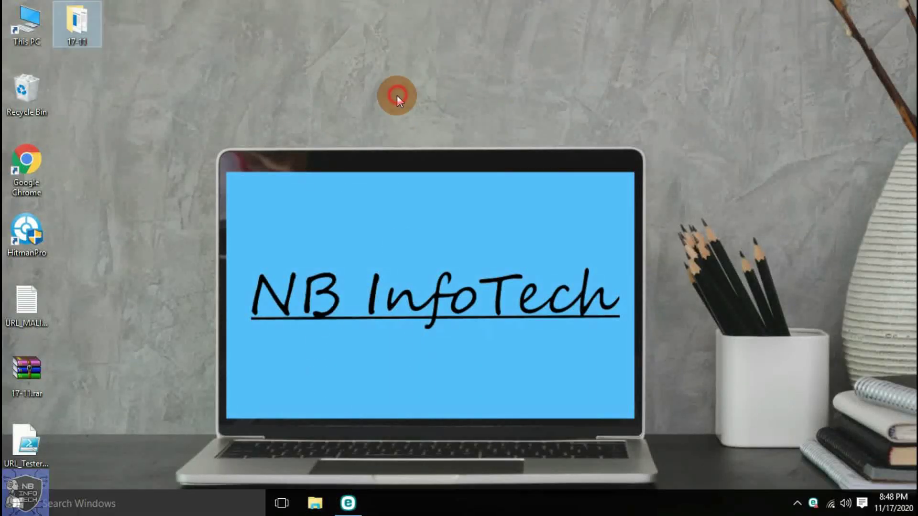
- Switch back to ESET NOD32 Antivirus and check the protection status on the Home page
{"action": "left_click", "coordinate": [348, 510]}
{"action": "left_click", "coordinate": [289, 82]}
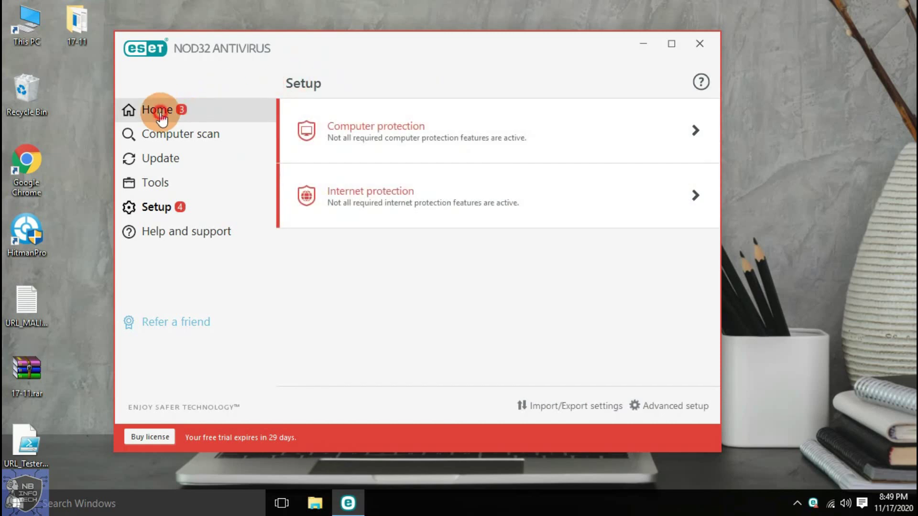
{"action": "left_click", "coordinate": [151, 110]}
- Start a scan of the 17-11 desktop folder with ESET NOD32 Antivirus
{"action": "double_click", "coordinate": [73, 27]}
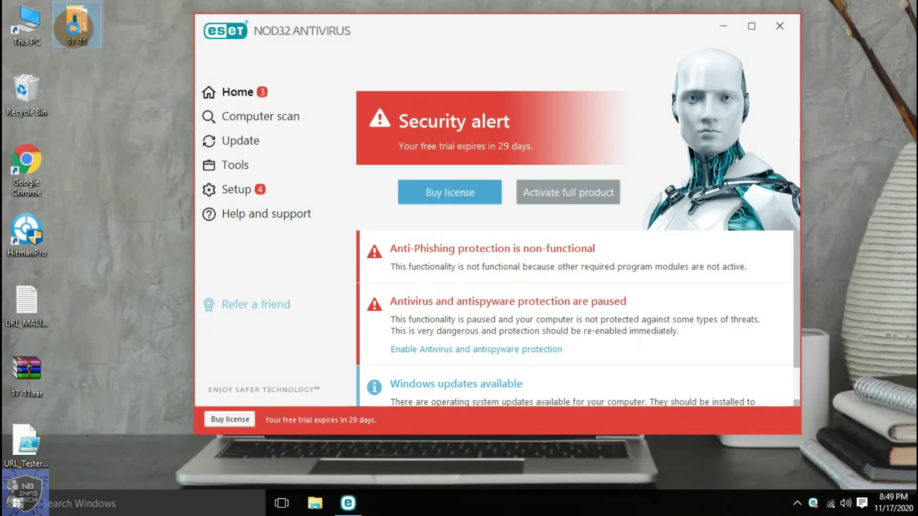
{"action": "right_click", "coordinate": [73, 28]}
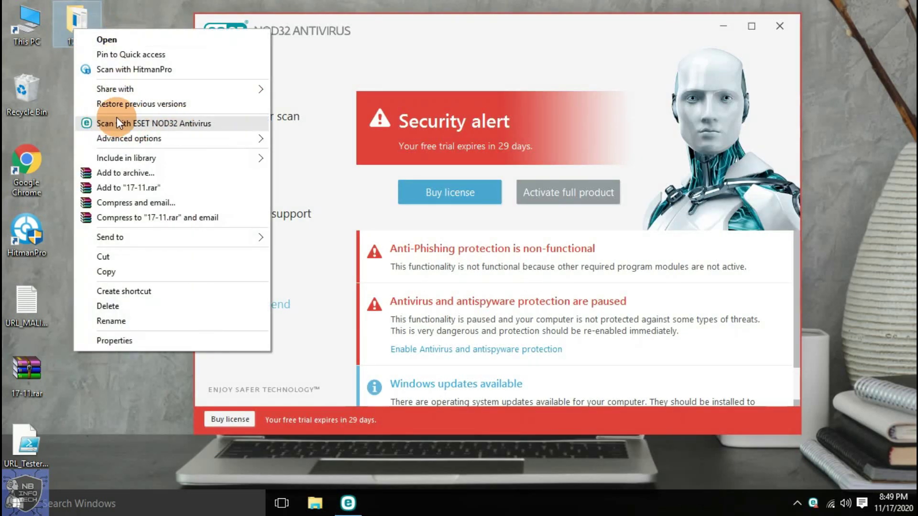
{"action": "mouse_move", "coordinate": [182, 138]}
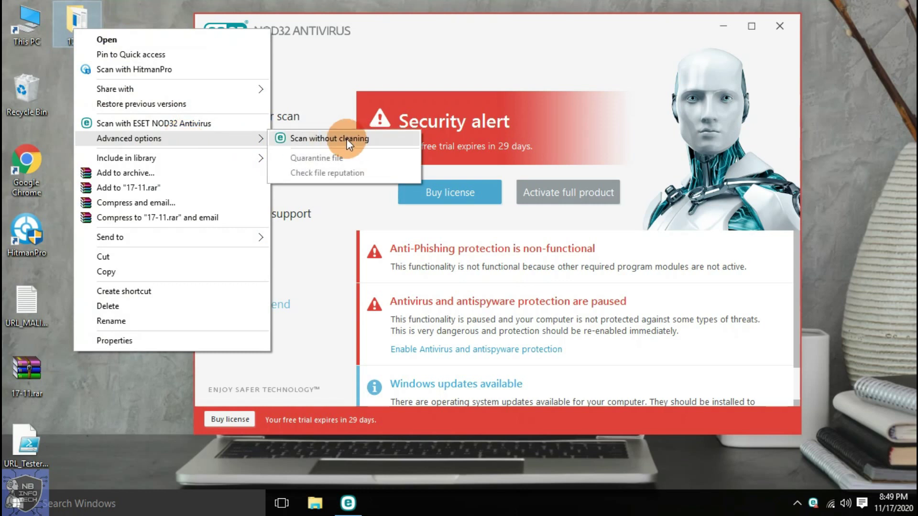
{"action": "left_click", "coordinate": [152, 123]}
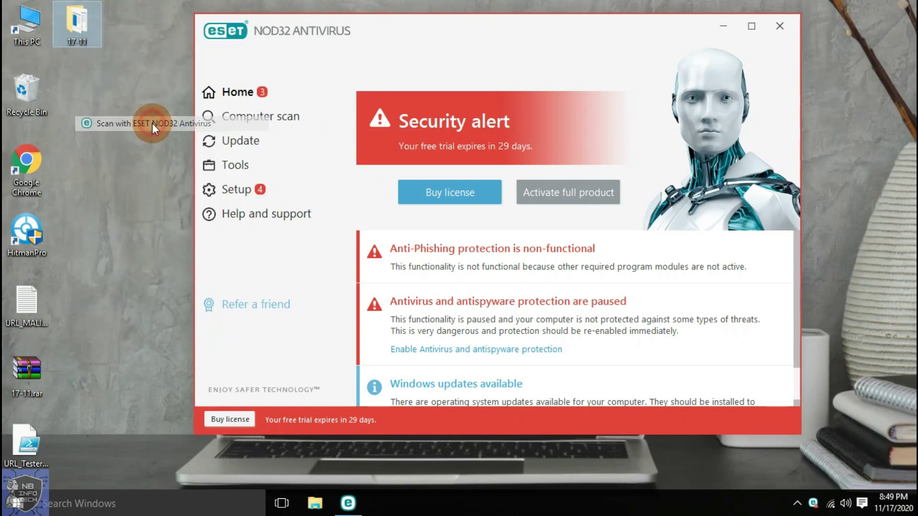
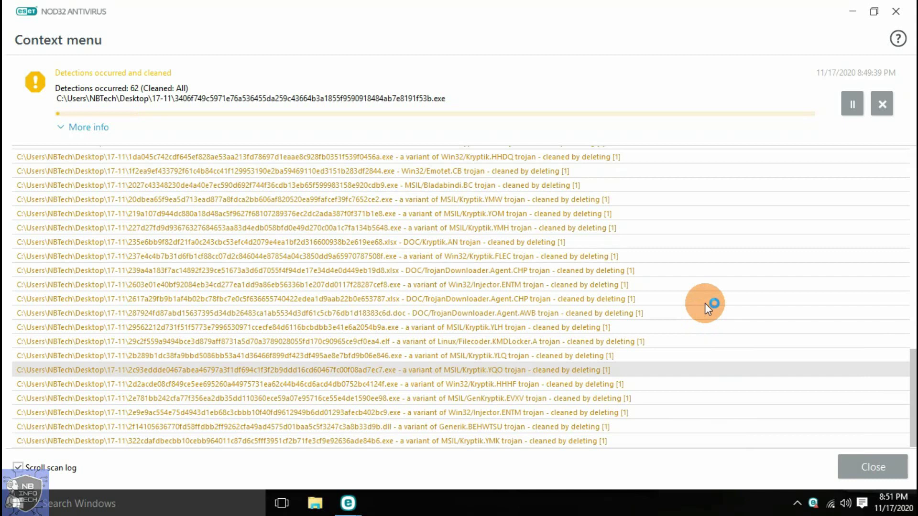
- Check ESET's CPU and memory usage in Task Manager during the scan, and close Task Manager
{"action": "key", "text": "ctrl+shift+Escape"}
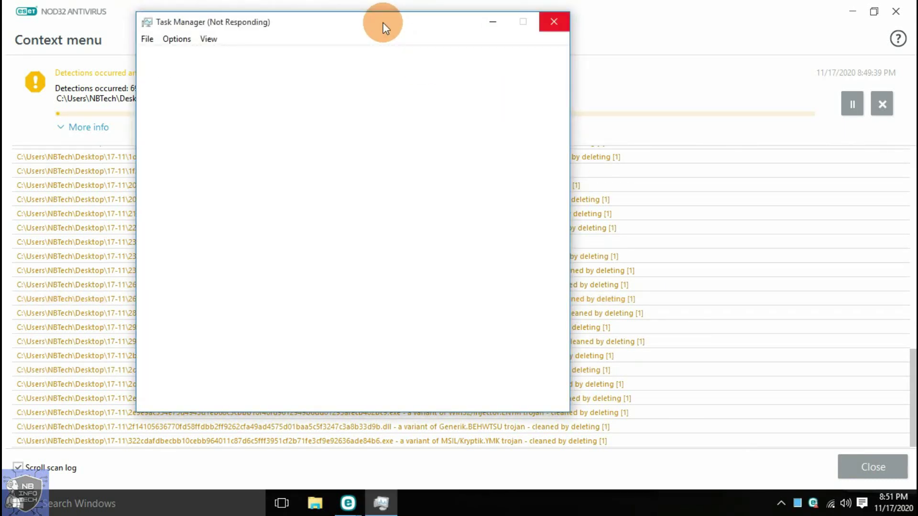
{"action": "left_click_drag", "start_coordinate": [383, 22], "coordinate": [718, 70]}
{"action": "left_click", "coordinate": [479, 184]}
{"action": "left_click", "coordinate": [717, 211]}
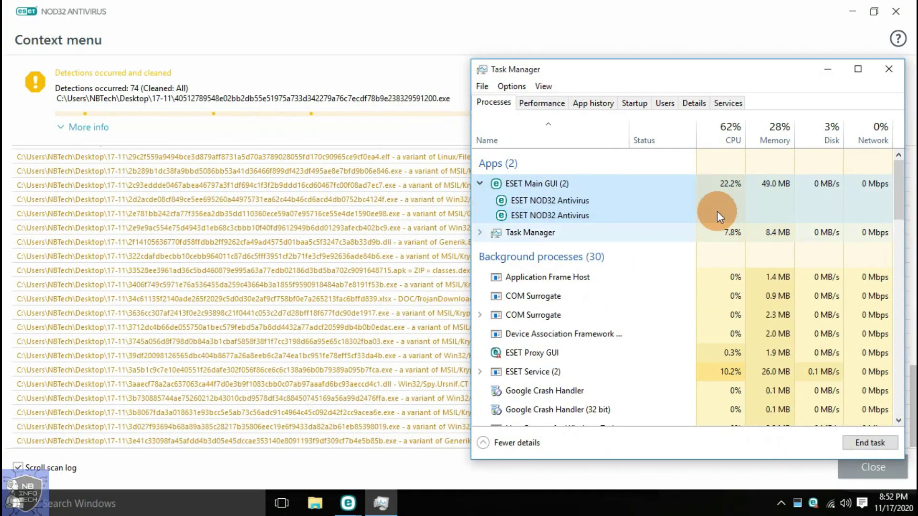
{"action": "left_click", "coordinate": [763, 183]}
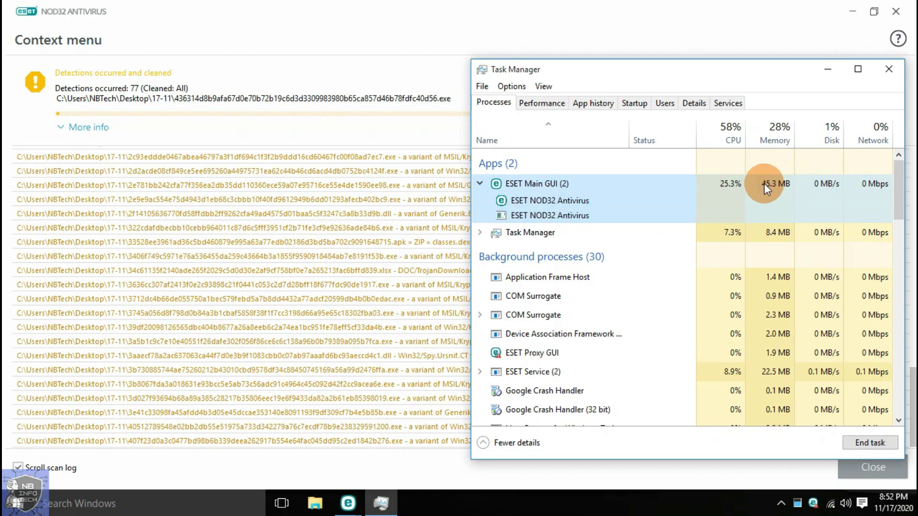
{"action": "left_click", "coordinate": [888, 71]}
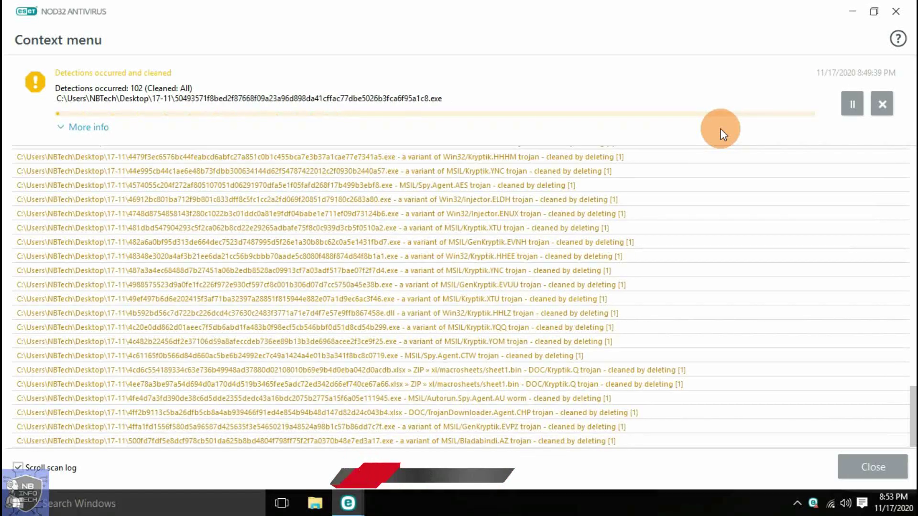
- Review the completed scan's totals and cleaned detections, close the log and dismiss the scan result
{"action": "mouse_move", "coordinate": [539, 2]}
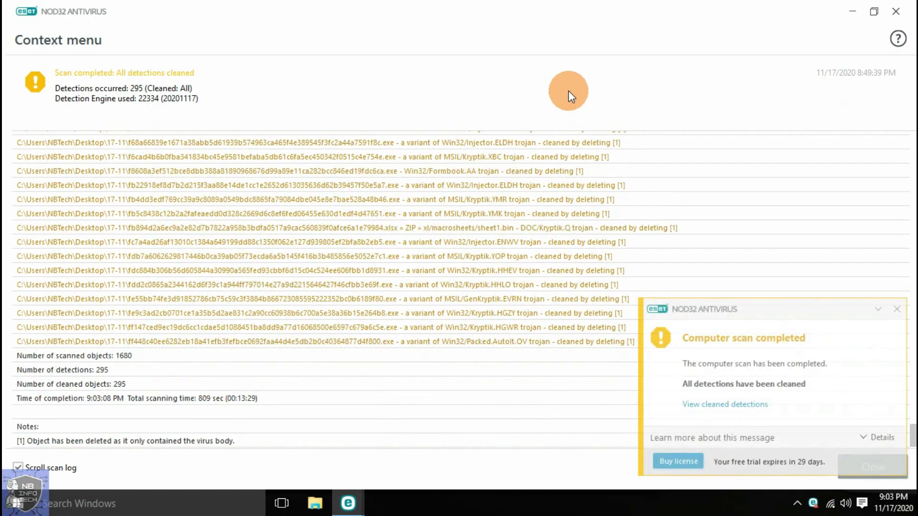
{"action": "left_click", "coordinate": [195, 354]}
{"action": "left_click", "coordinate": [897, 308]}
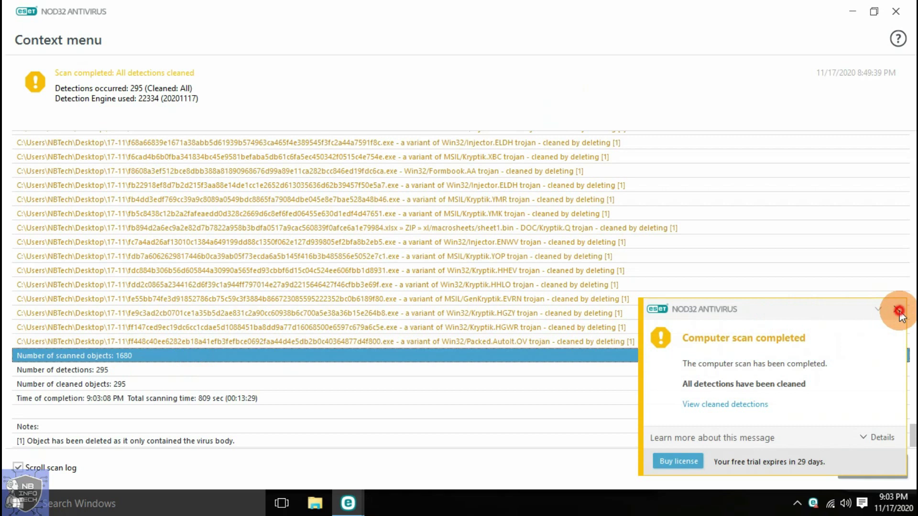
{"action": "left_click", "coordinate": [89, 371]}
{"action": "left_click", "coordinate": [90, 383]}
{"action": "left_click", "coordinate": [127, 399]}
{"action": "left_click", "coordinate": [124, 441]}
{"action": "scroll", "coordinate": [190, 168], "scroll_direction": "up", "scroll_amount": 15}
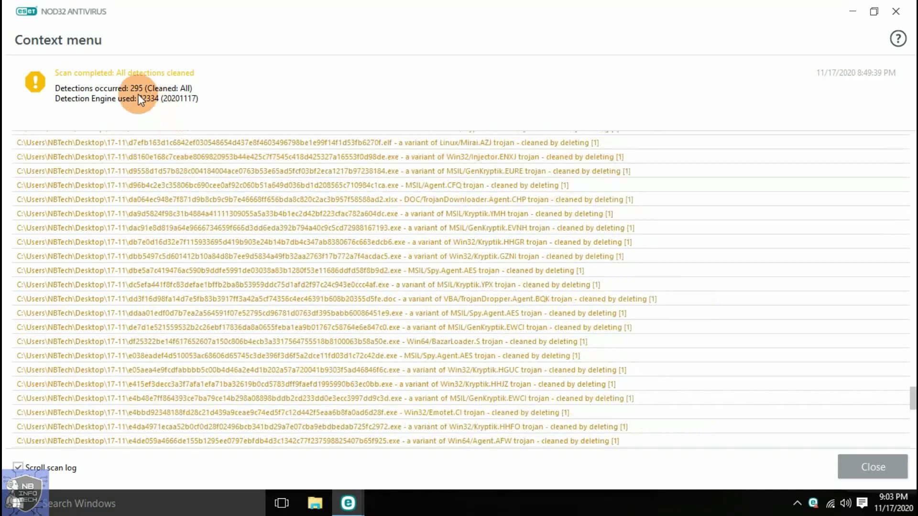
{"action": "left_click", "coordinate": [873, 468]}
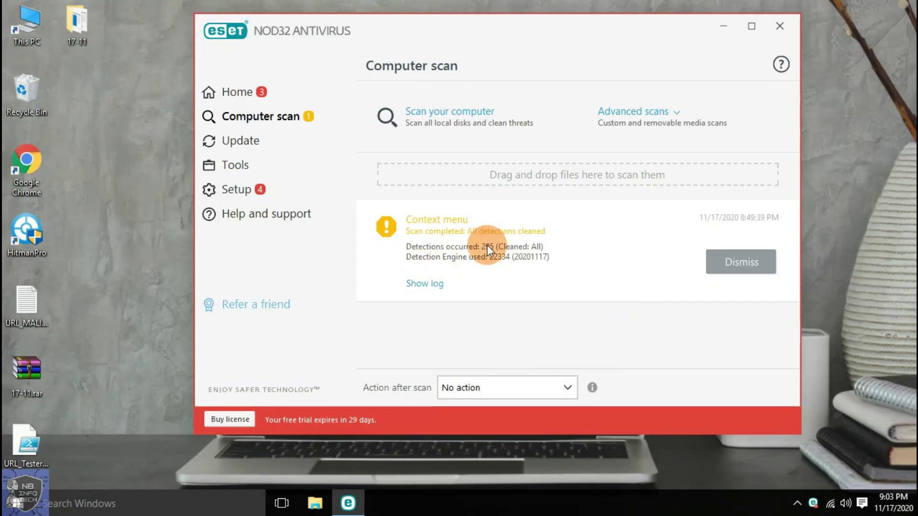
{"action": "left_click", "coordinate": [743, 261]}
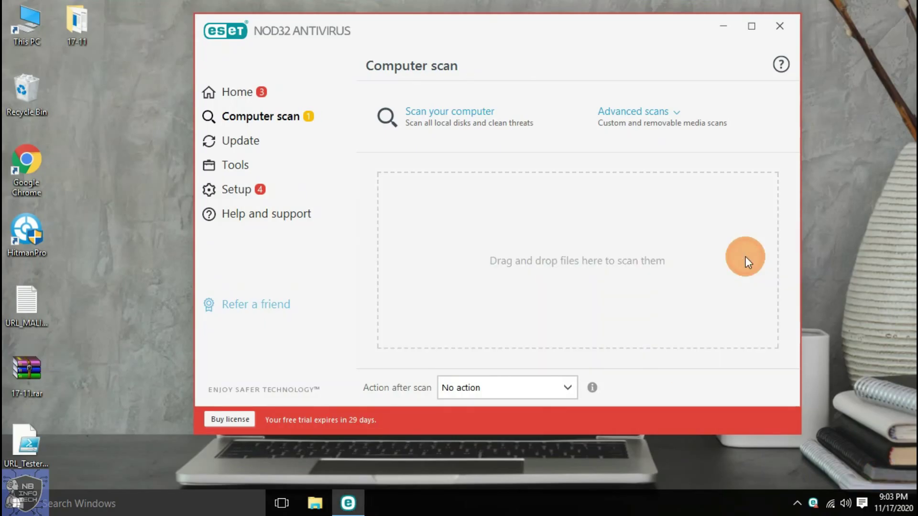
- Reopen the 17-11 folder, select all leftover files except MalTester2.exe to count them, and close the folder
{"action": "left_click", "coordinate": [85, 42]}
{"action": "double_click", "coordinate": [77, 32]}
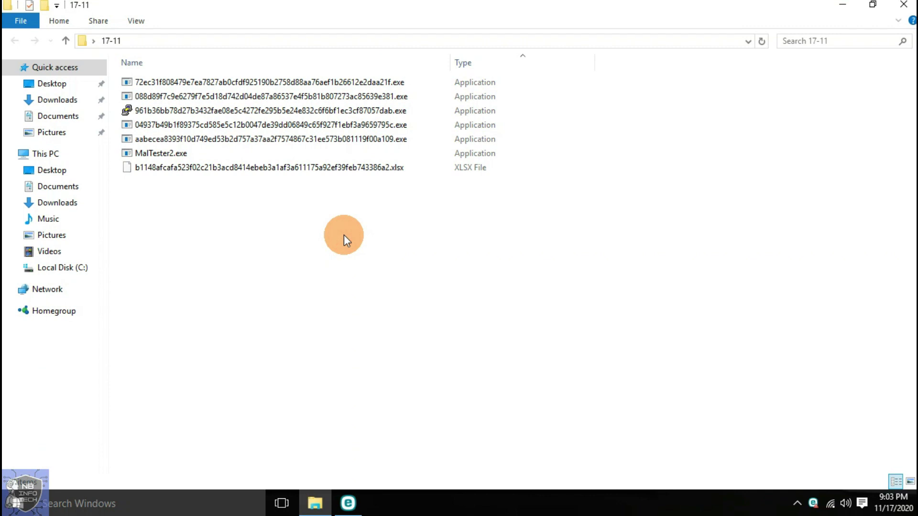
{"action": "key", "text": "ctrl+a"}
{"action": "left_click", "coordinate": [183, 154], "text": "ctrl"}
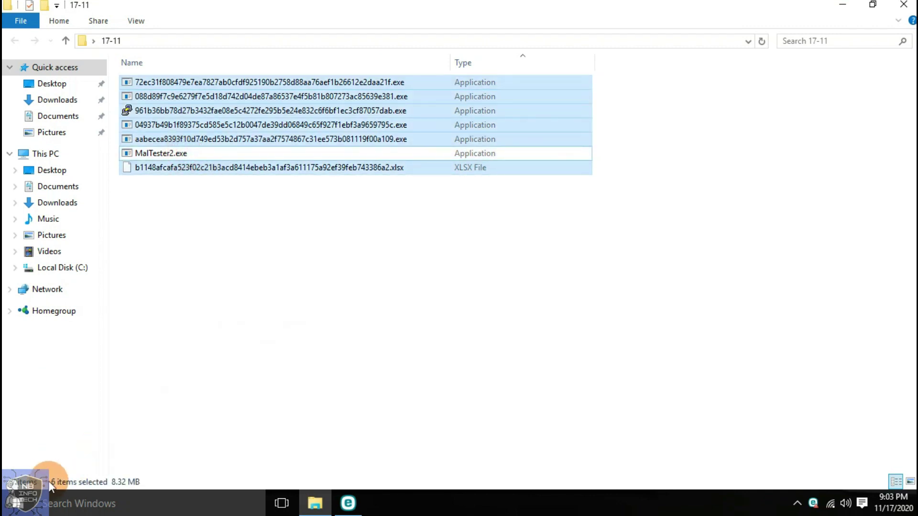
{"action": "left_click", "coordinate": [360, 246]}
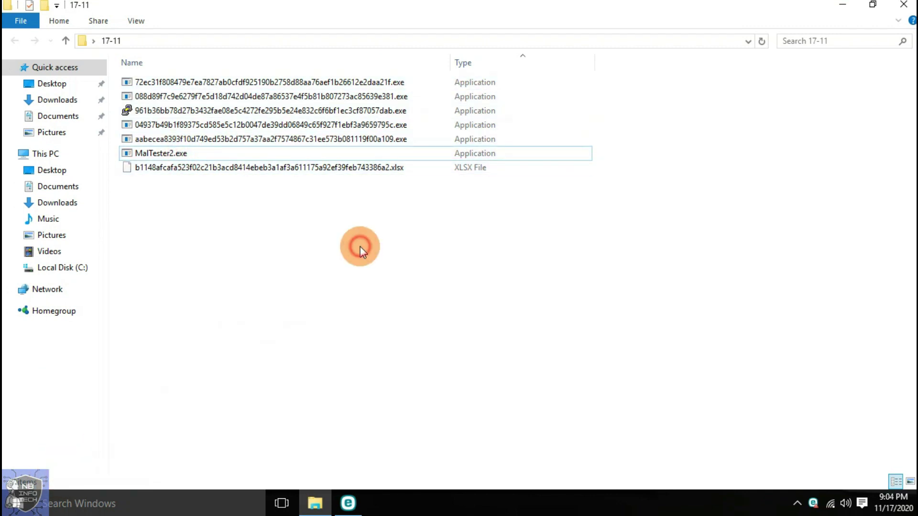
{"action": "left_click", "coordinate": [913, 5]}
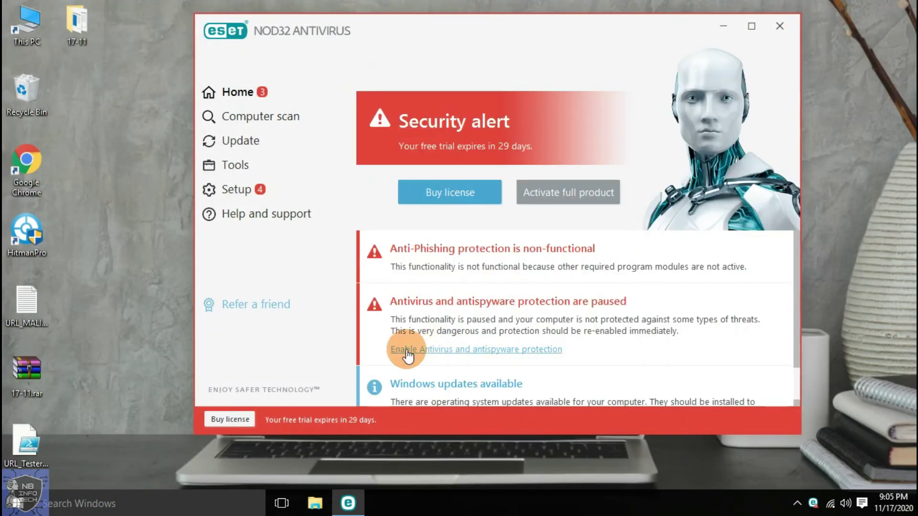
- Re-enable Antivirus and antispyware protection from the Home page
{"action": "left_click", "coordinate": [533, 340]}
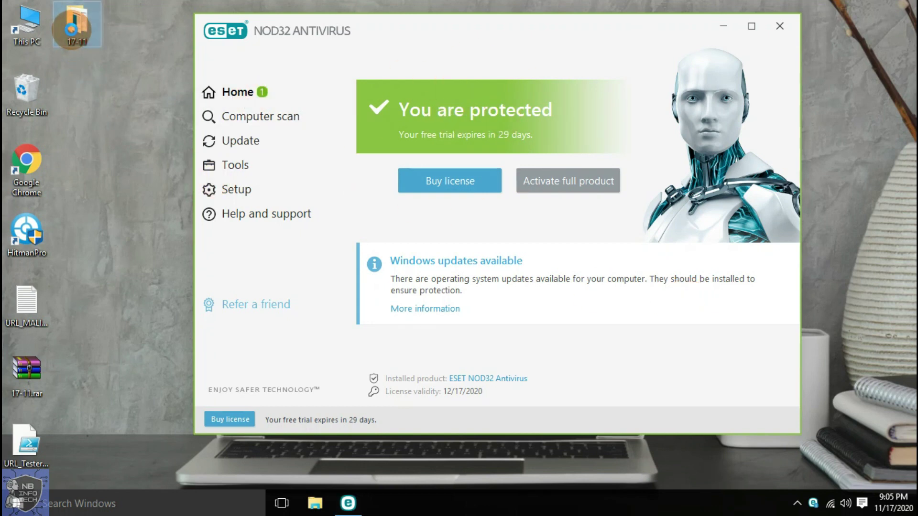
- Scan the 17-11 desktop folder with ESET NOD32 Antivirus, dismiss the scan result and notification, and return to the Home page
{"action": "right_click", "coordinate": [71, 30]}
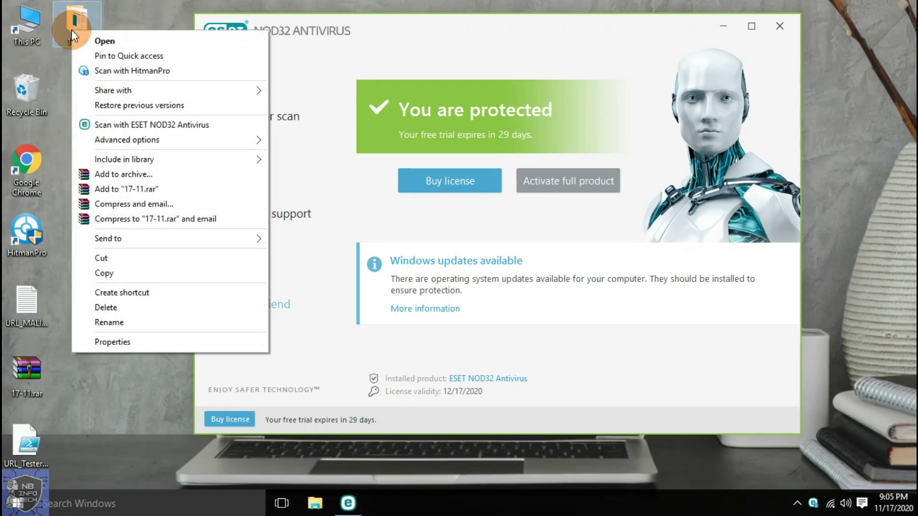
{"action": "left_click", "coordinate": [148, 126]}
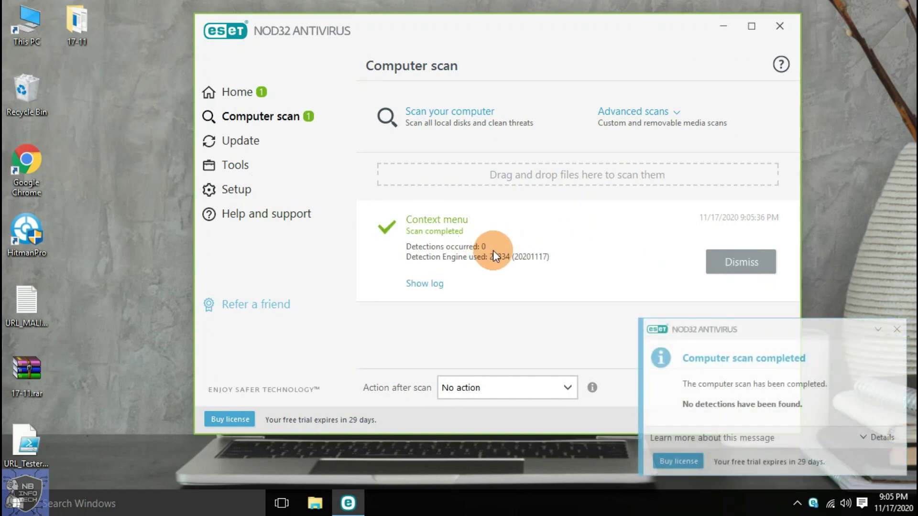
{"action": "left_click", "coordinate": [748, 262]}
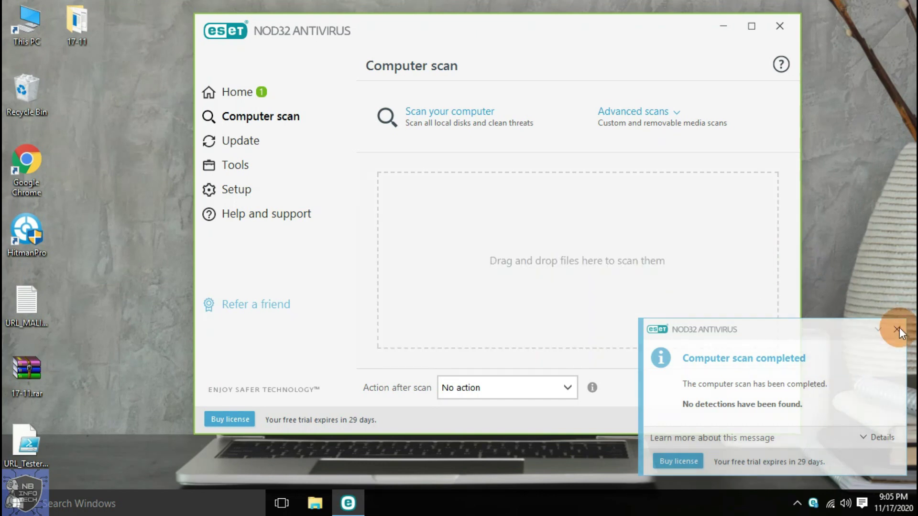
{"action": "left_click", "coordinate": [896, 329]}
{"action": "left_click", "coordinate": [234, 93]}
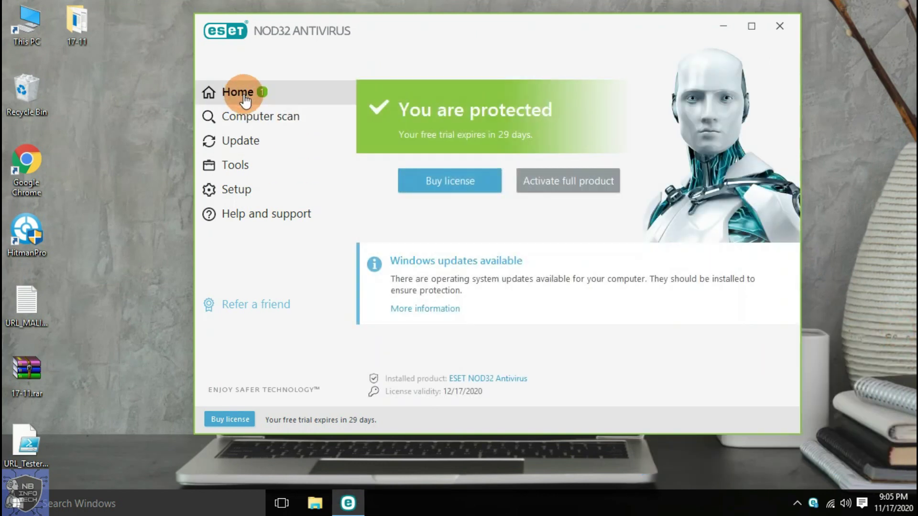
- Run MalTester2.exe from the 17-11 folder, answer y to the real-time protection question, and close the PuTTY window it launches
{"action": "left_click", "coordinate": [70, 23]}
{"action": "double_click", "coordinate": [70, 23]}
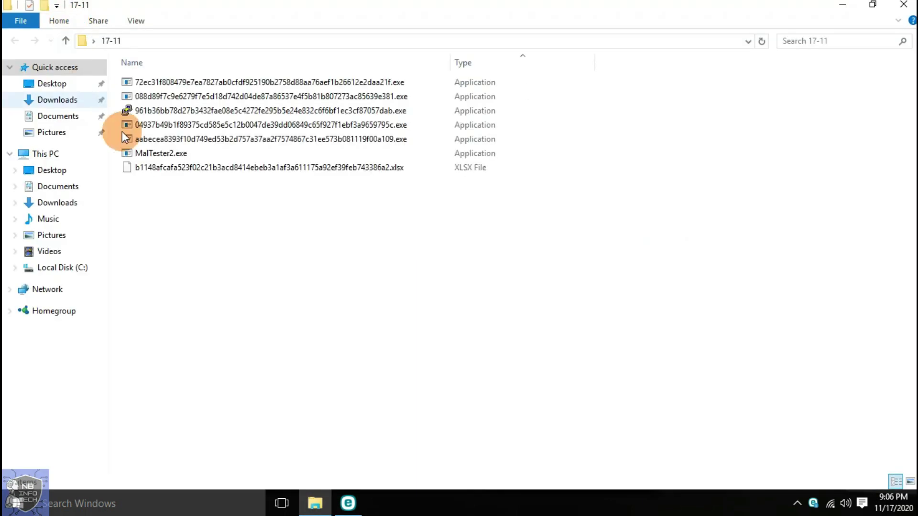
{"action": "double_click", "coordinate": [140, 152]}
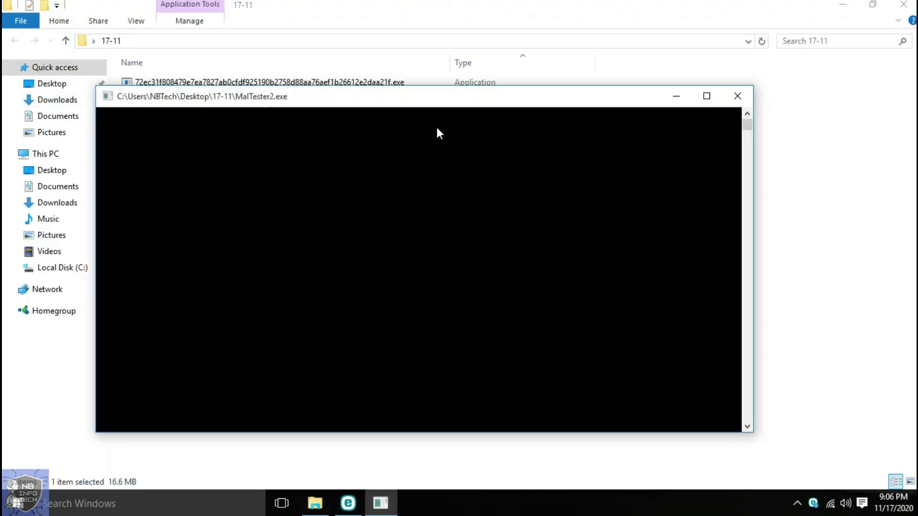
{"action": "left_click", "coordinate": [840, 7]}
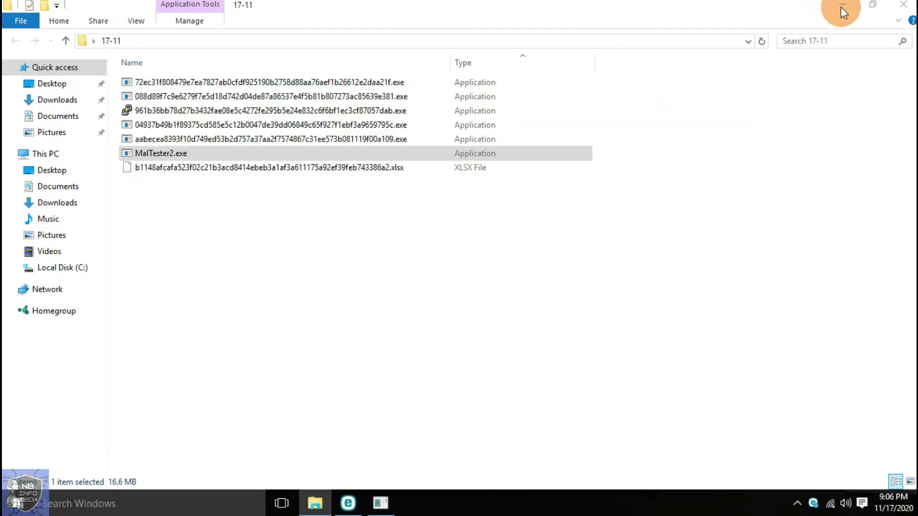
{"action": "left_click_drag", "start_coordinate": [462, 33], "coordinate": [695, 45]}
{"action": "left_click_drag", "start_coordinate": [334, 103], "coordinate": [237, 22]}
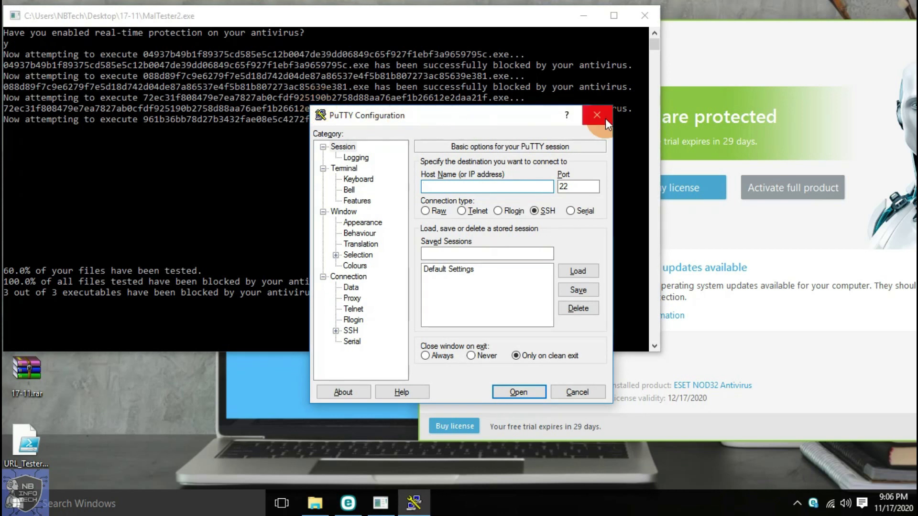
{"action": "left_click_drag", "start_coordinate": [460, 114], "coordinate": [447, 59]}
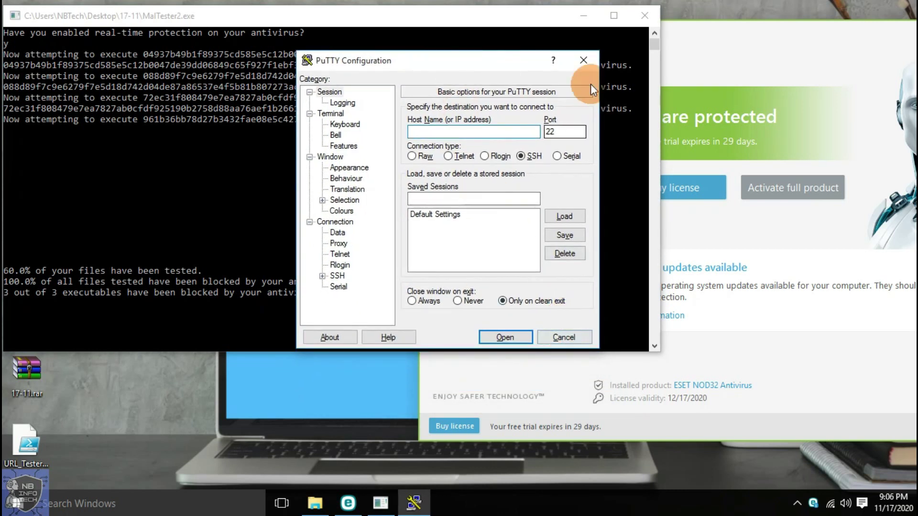
{"action": "left_click", "coordinate": [583, 60]}
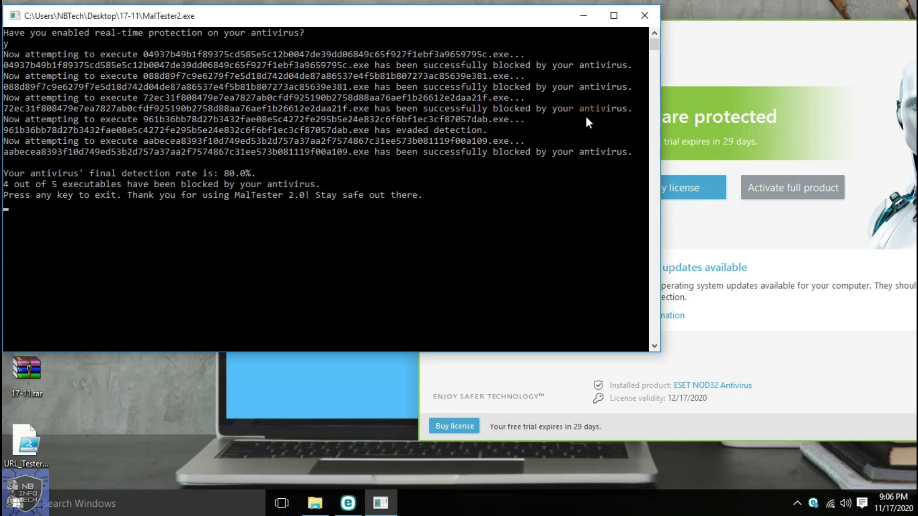
- Review MalTester's final detection rate and blocked-executables line, exit the tester, and close the ESET window
{"action": "left_click_drag", "start_coordinate": [227, 174], "coordinate": [251, 176]}
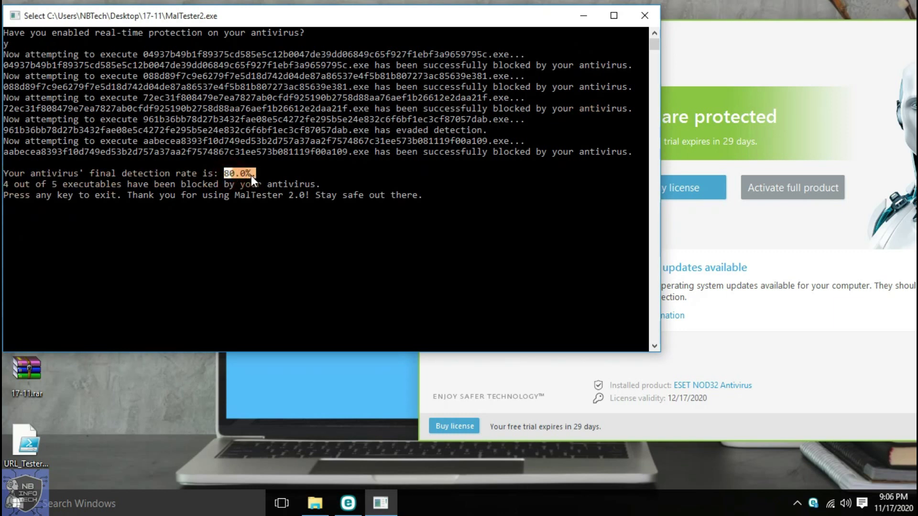
{"action": "left_click_drag", "start_coordinate": [7, 186], "coordinate": [319, 185]}
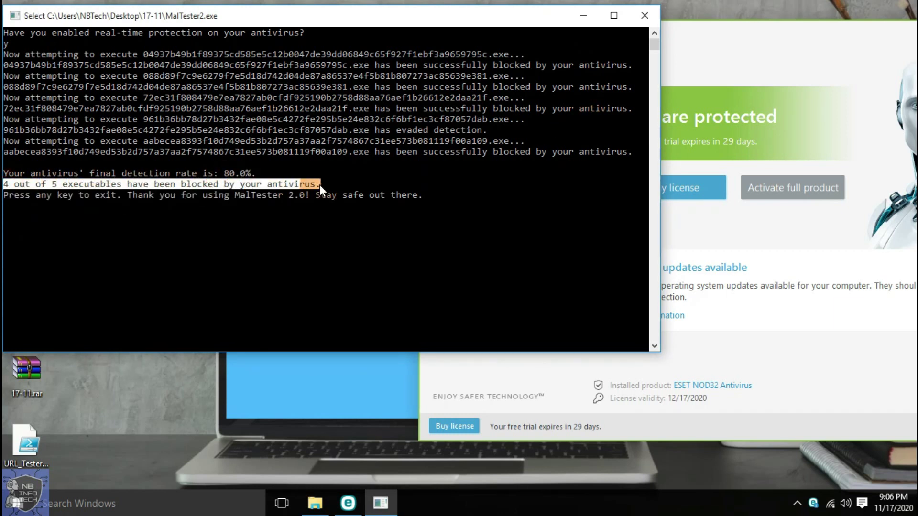
{"action": "left_click", "coordinate": [361, 17]}
{"action": "key", "text": "Return"}
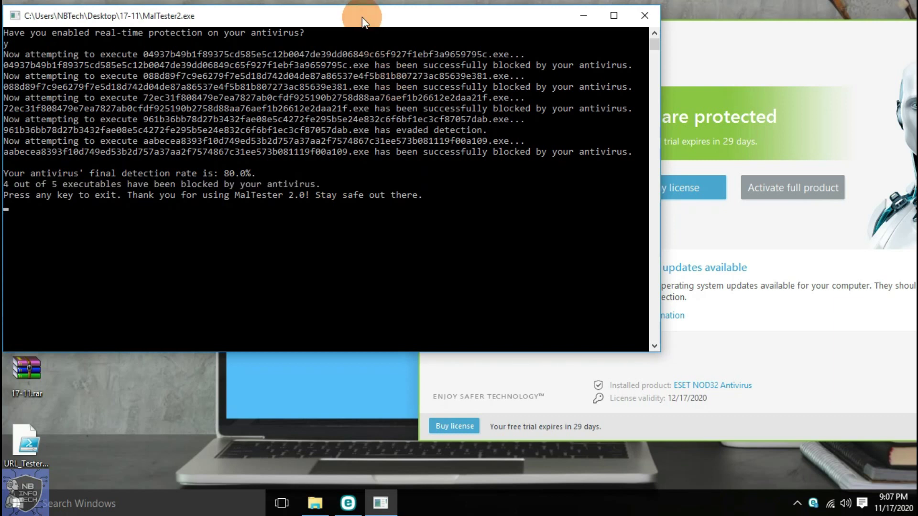
{"action": "key", "text": "Return"}
{"action": "left_click_drag", "start_coordinate": [607, 58], "coordinate": [412, 28]}
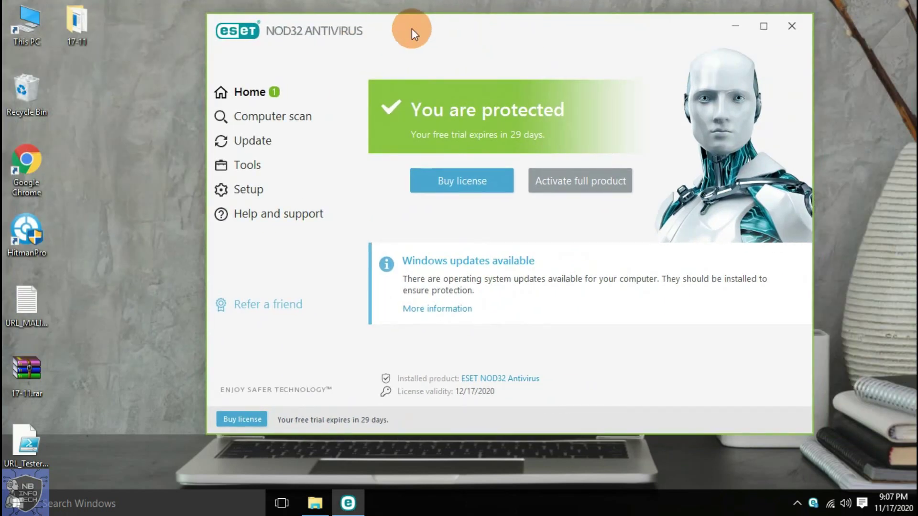
{"action": "left_click", "coordinate": [793, 28]}
- Reopen the 17-11 folder, select all files except MalTester2.exe and MalTester2-log.txt to count them, and minimize the folder
{"action": "left_click", "coordinate": [314, 502]}
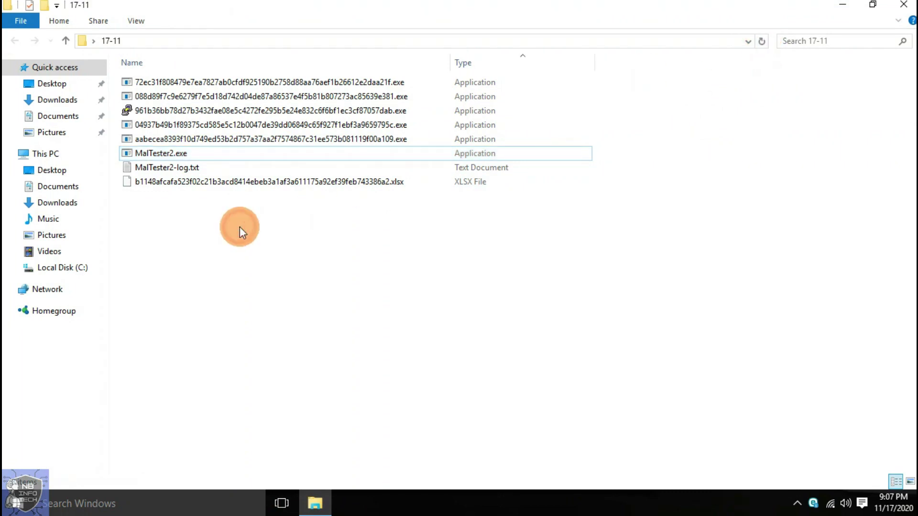
{"action": "key", "text": "ctrl+a"}
{"action": "left_click", "coordinate": [162, 167], "text": "ctrl"}
{"action": "left_click", "coordinate": [163, 153], "text": "ctrl"}
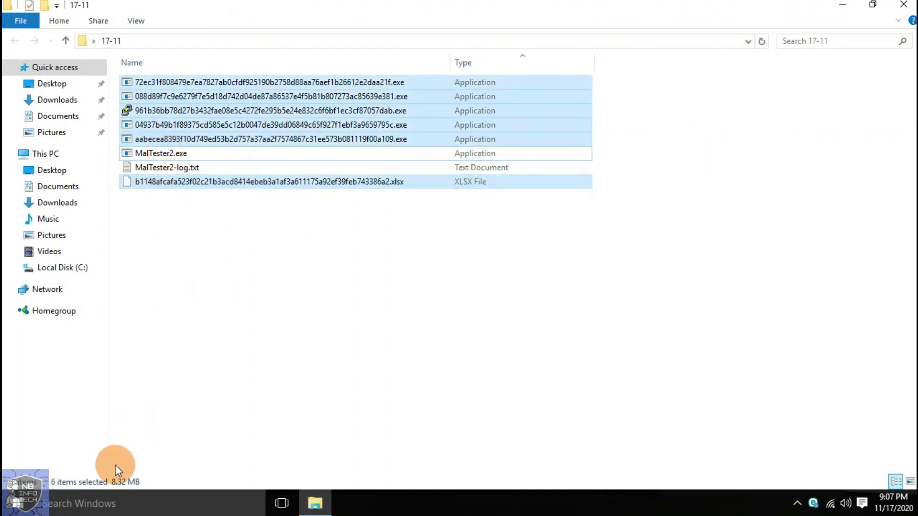
{"action": "left_click", "coordinate": [430, 297]}
{"action": "left_click", "coordinate": [163, 112]}
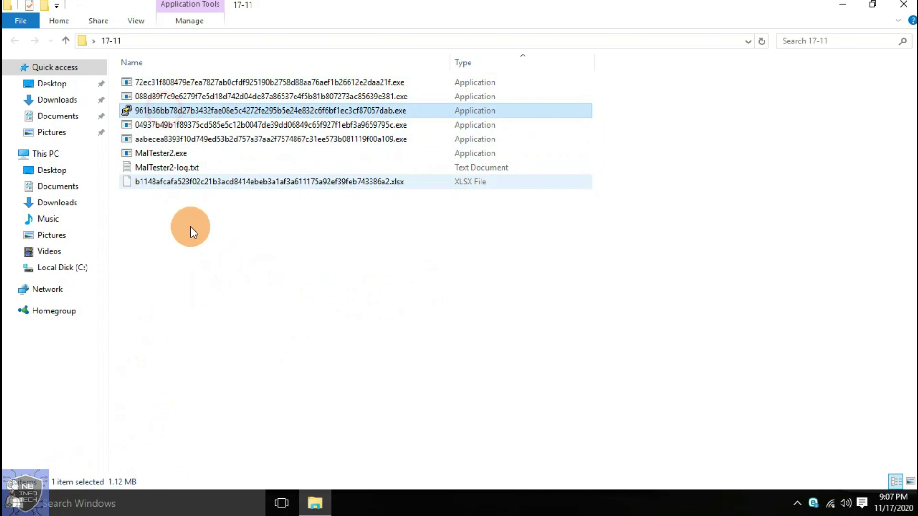
{"action": "left_click", "coordinate": [844, 5]}
- Scan the 17-11 folder with HitmanPro, set the MalTester2.exe detection to Ignore, and finish and close the scan
{"action": "left_click", "coordinate": [73, 27]}
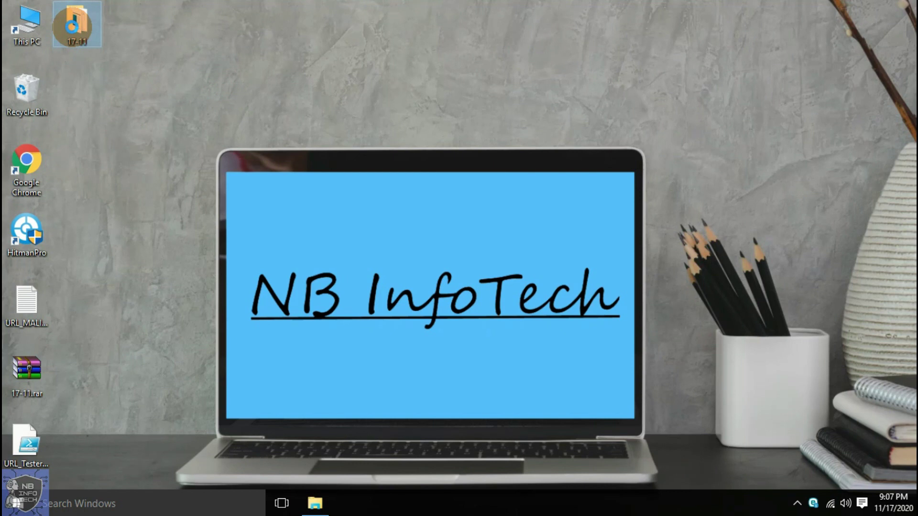
{"action": "right_click", "coordinate": [74, 27]}
{"action": "left_click", "coordinate": [136, 69]}
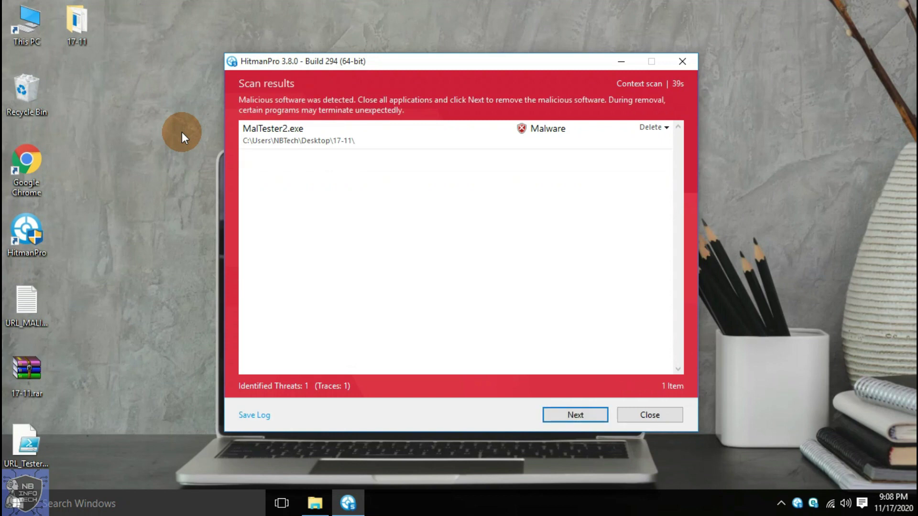
{"action": "left_click", "coordinate": [665, 128]}
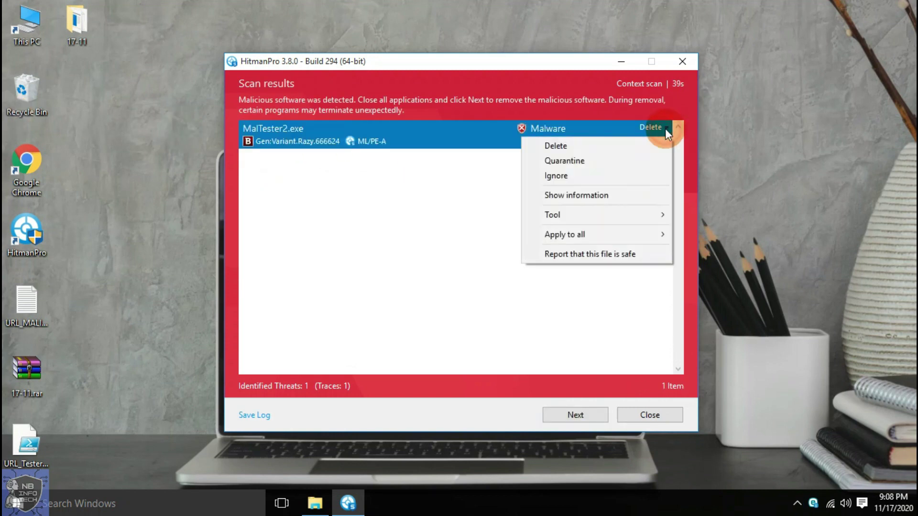
{"action": "left_click", "coordinate": [623, 174]}
{"action": "left_click", "coordinate": [592, 414]}
{"action": "left_click", "coordinate": [638, 409]}
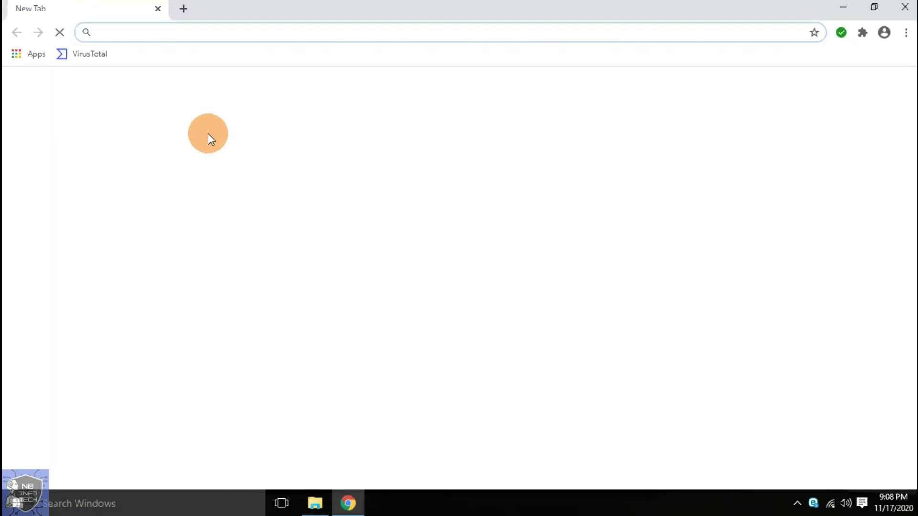
- Open VirusTotal in Chrome and submit the executable starting with 72ec31f8 from the desktop's 17-11 folder
{"action": "left_click", "coordinate": [86, 56]}
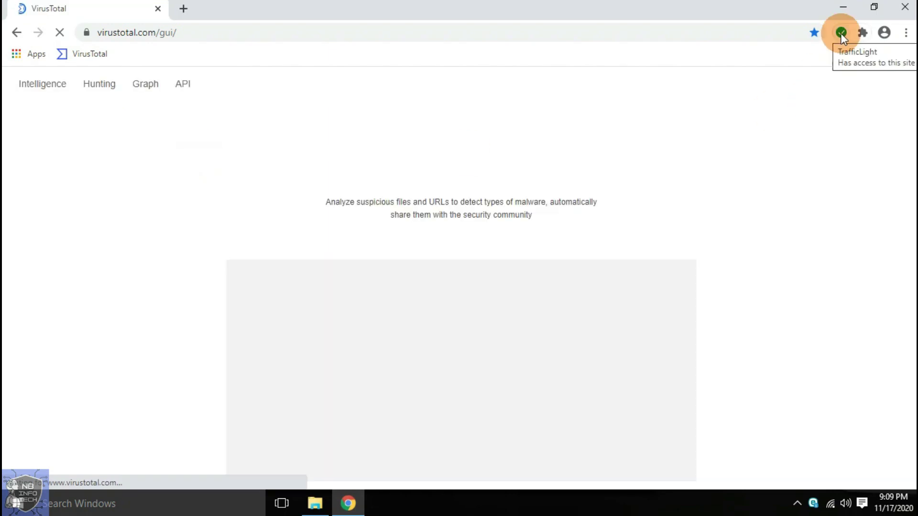
{"action": "left_click", "coordinate": [426, 449]}
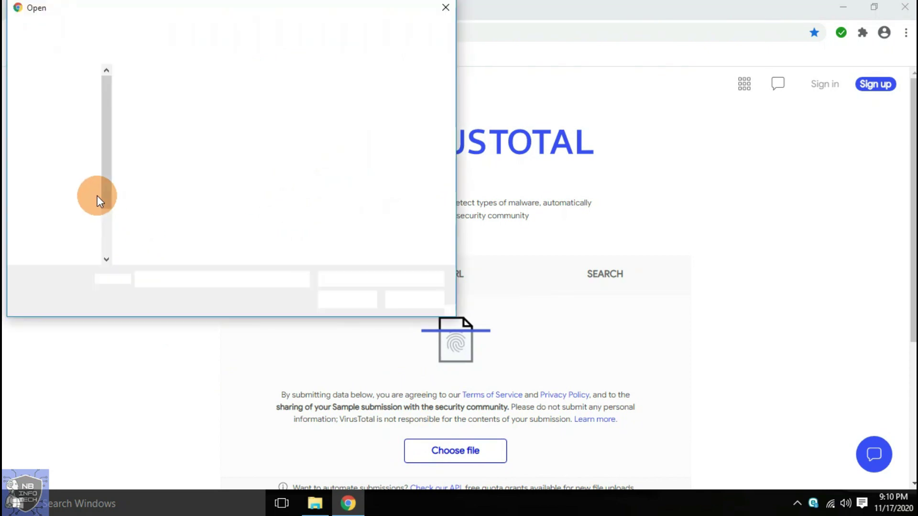
{"action": "double_click", "coordinate": [159, 91]}
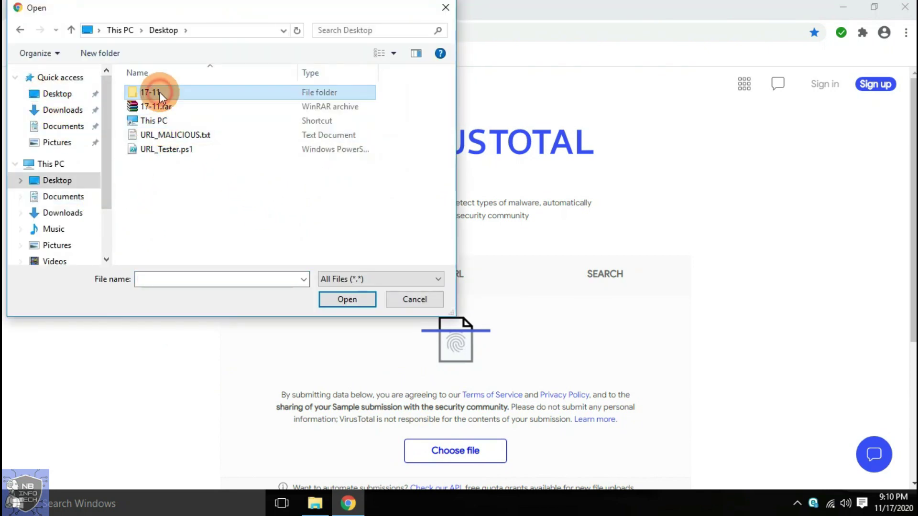
{"action": "left_click", "coordinate": [230, 231]}
{"action": "left_click", "coordinate": [176, 95]}
{"action": "left_click", "coordinate": [347, 299]}
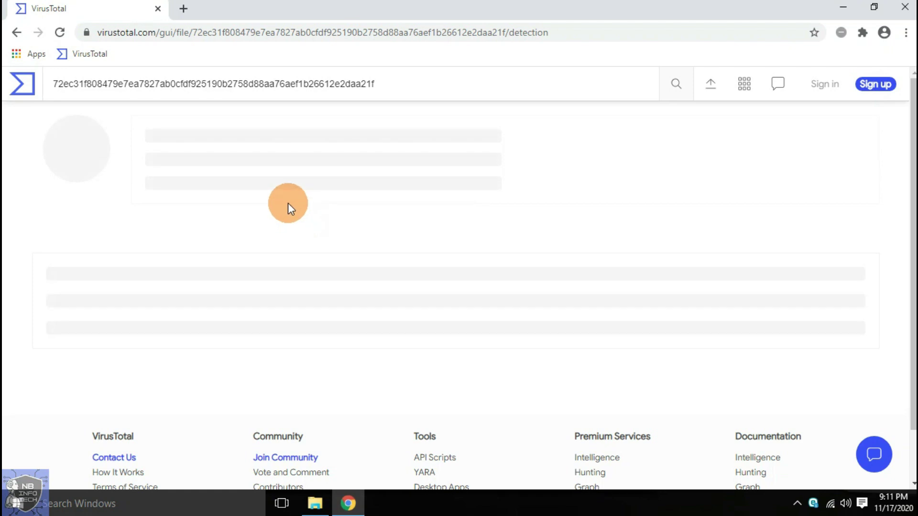
- Review how many engines detect the 72ec31f8 executable and examine the individual engine verdicts in the detection list
{"action": "triple_click", "coordinate": [283, 139]}
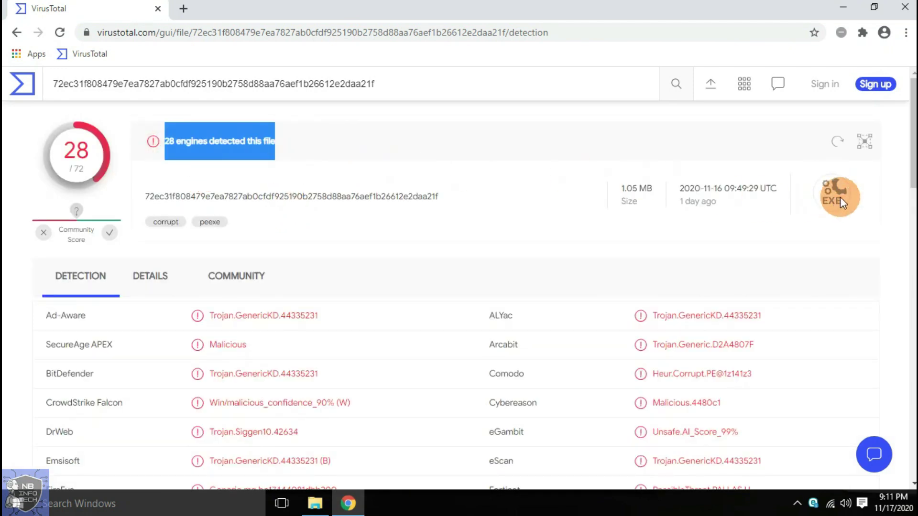
{"action": "scroll", "coordinate": [464, 238], "scroll_direction": "down", "scroll_amount": 10}
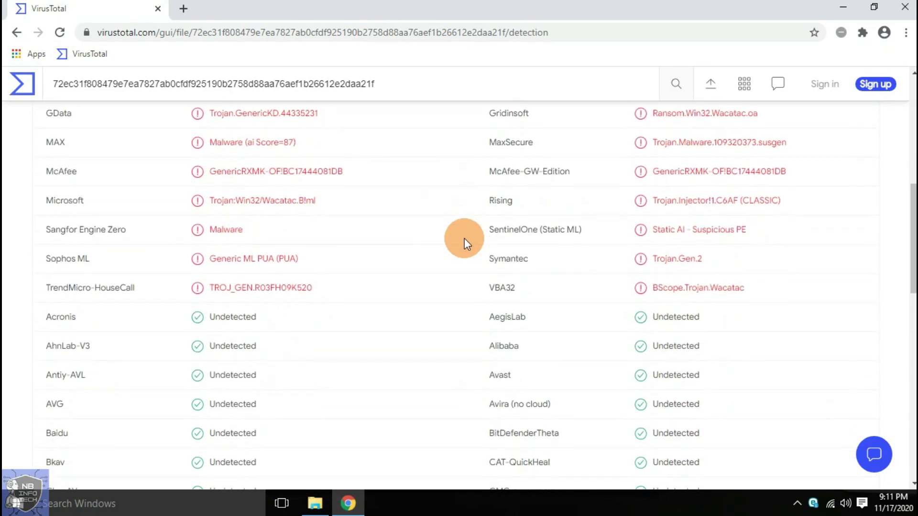
{"action": "scroll", "coordinate": [464, 238], "scroll_direction": "down", "scroll_amount": 3}
{"action": "left_click_drag", "start_coordinate": [48, 377], "coordinate": [262, 375]}
{"action": "left_click", "coordinate": [288, 377]}
{"action": "scroll", "coordinate": [320, 323], "scroll_direction": "up", "scroll_amount": 13}
- Return to VirusTotal's upload page, submit the executable starting with 961b36bb, and review its detection summary and first verdicts
{"action": "left_click", "coordinate": [10, 38]}
{"action": "left_click", "coordinate": [456, 451]}
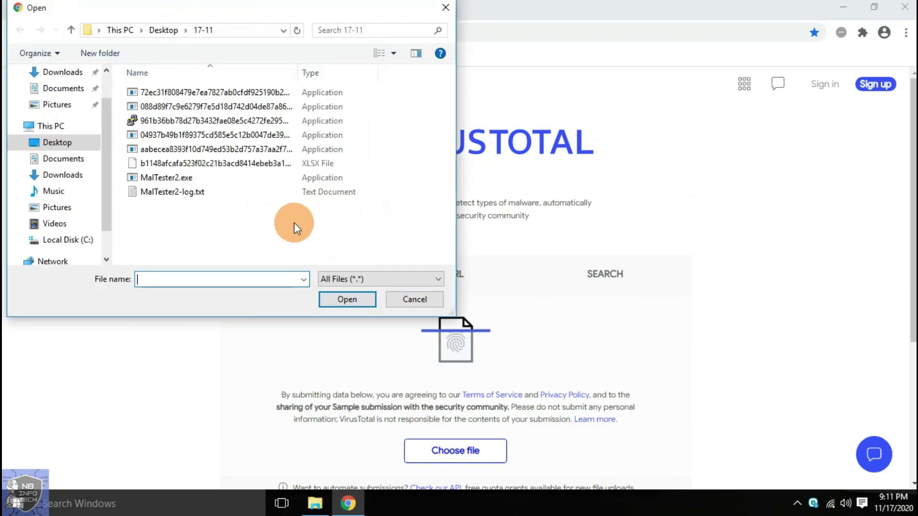
{"action": "left_click", "coordinate": [210, 120]}
{"action": "key", "text": "Return"}
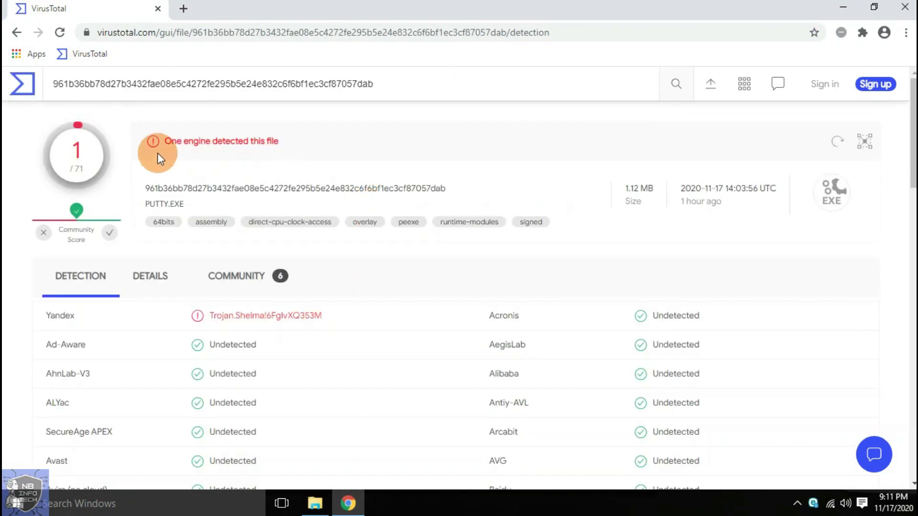
{"action": "left_click_drag", "start_coordinate": [154, 136], "coordinate": [303, 139]}
{"action": "left_click_drag", "start_coordinate": [39, 319], "coordinate": [711, 317]}
{"action": "left_click", "coordinate": [377, 302]}
- Submit the XLSX file starting with b1148afc from the 17-11 folder to VirusTotal and examine its engine detections
{"action": "left_click", "coordinate": [16, 32]}
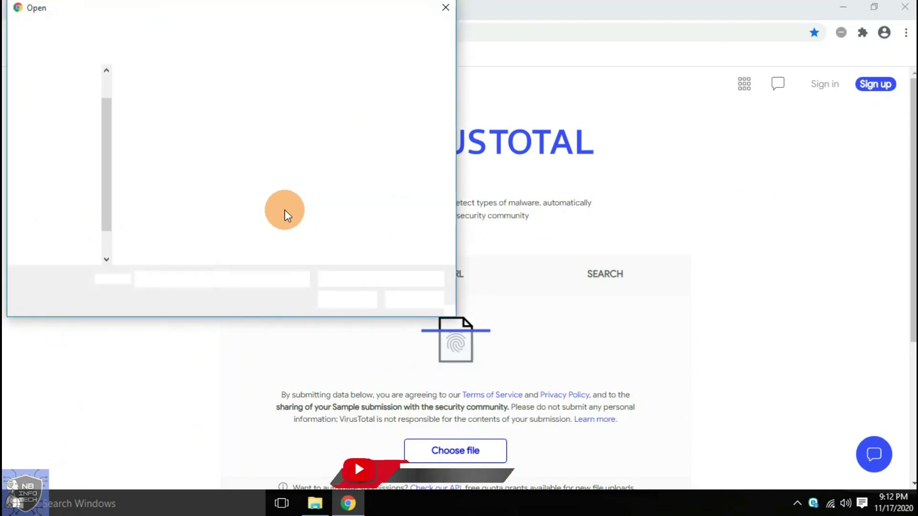
{"action": "left_click", "coordinate": [233, 160]}
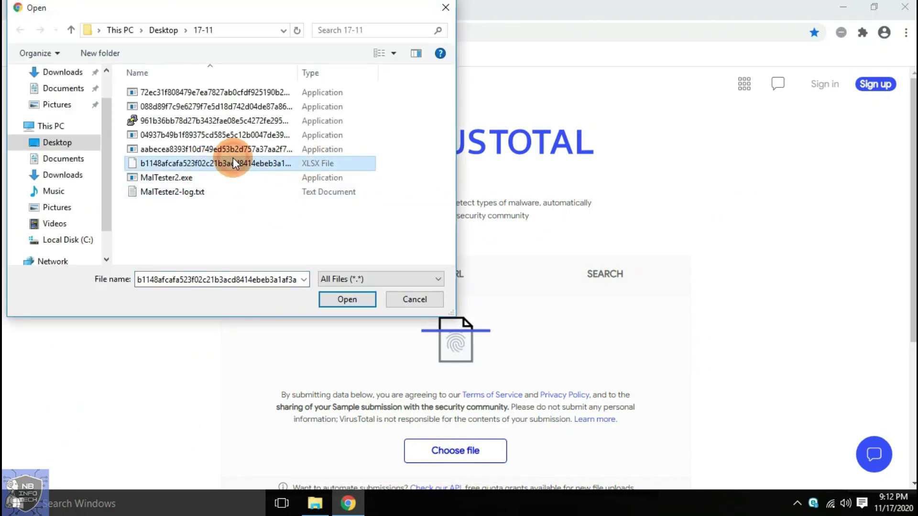
{"action": "left_click", "coordinate": [348, 300]}
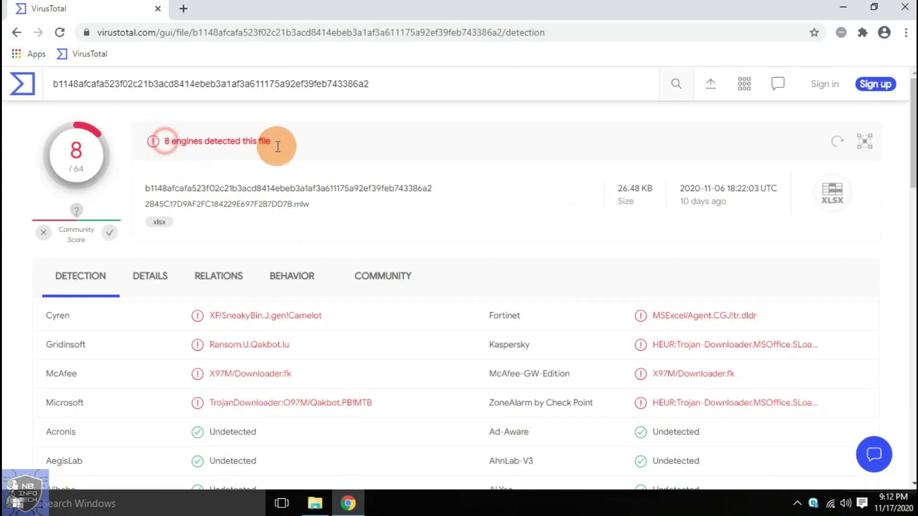
{"action": "triple_click", "coordinate": [319, 145]}
{"action": "left_click", "coordinate": [319, 144]}
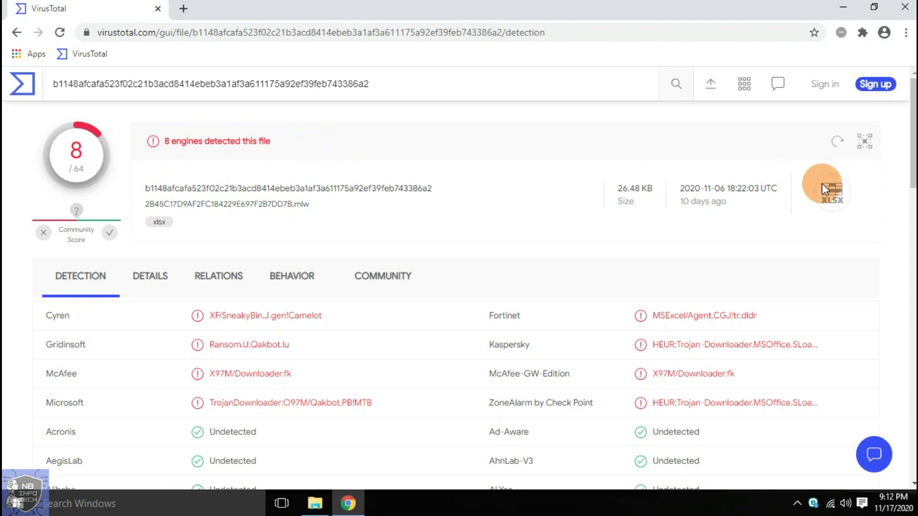
{"action": "scroll", "coordinate": [430, 235], "scroll_direction": "down", "scroll_amount": 3}
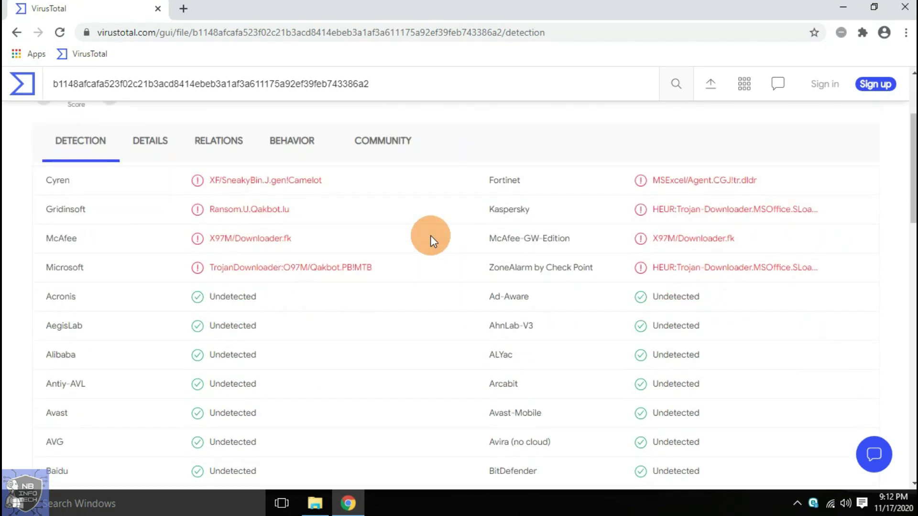
{"action": "scroll", "coordinate": [430, 235], "scroll_direction": "up", "scroll_amount": 2}
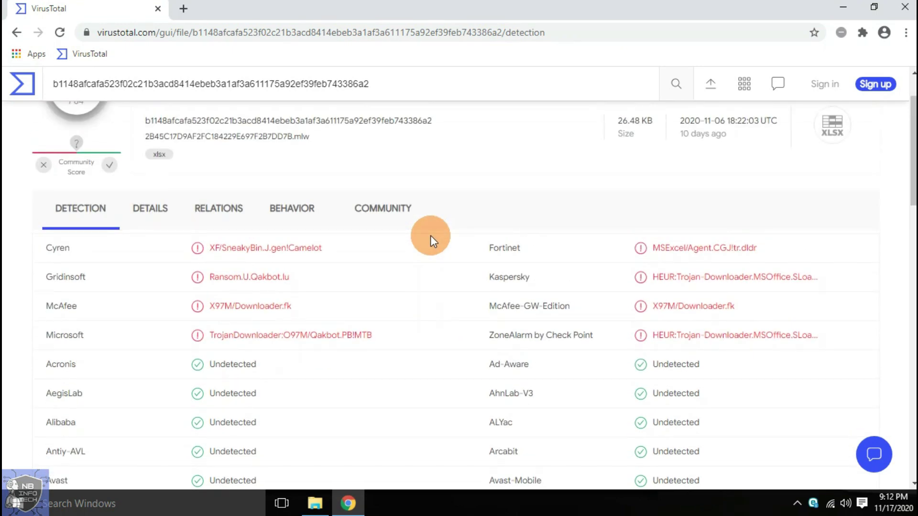
- Check Gridinsoft's verdict on the XLSX file, and submit the executable starting with aabecea8 from the 17-11 folder to VirusTotal
{"action": "double_click", "coordinate": [210, 276]}
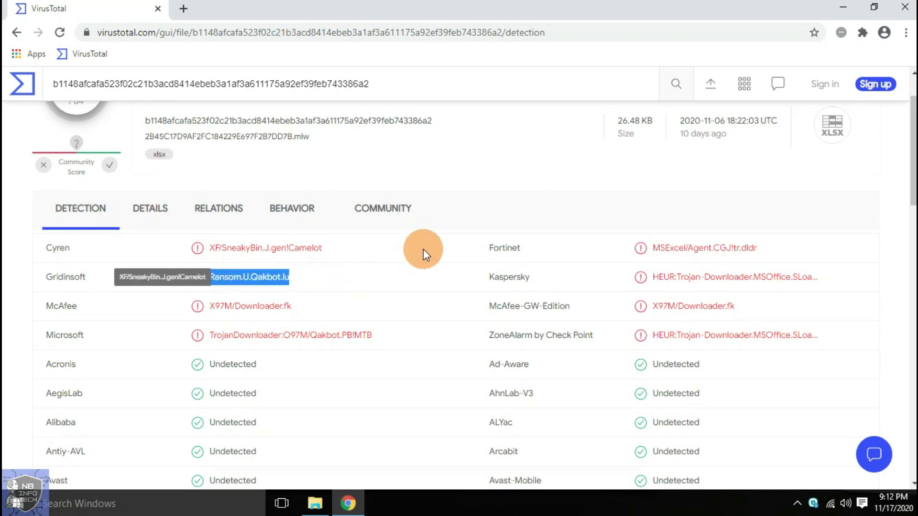
{"action": "scroll", "coordinate": [420, 250], "scroll_direction": "up", "scroll_amount": 2}
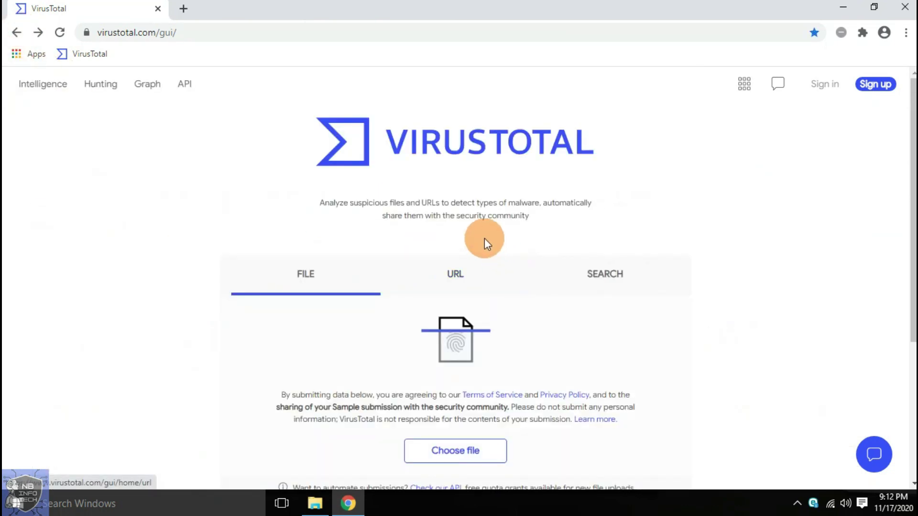
{"action": "left_click", "coordinate": [469, 299]}
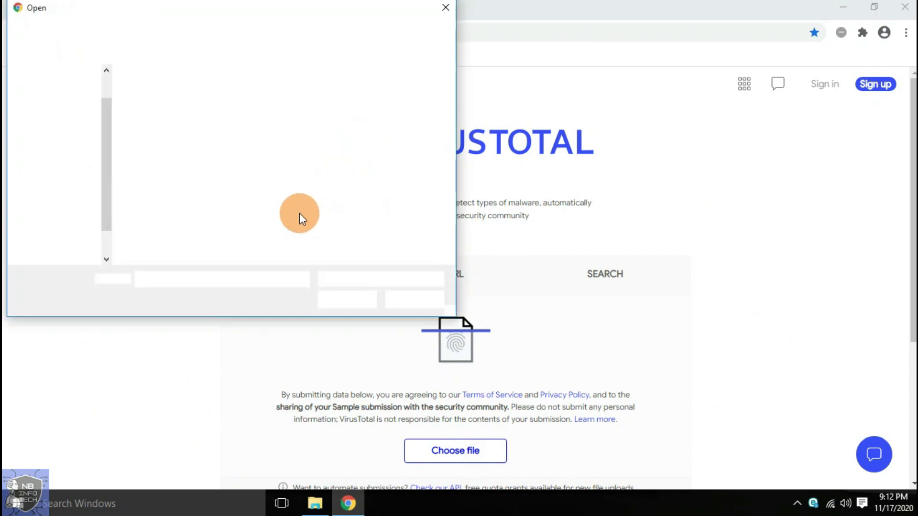
{"action": "left_click", "coordinate": [225, 149]}
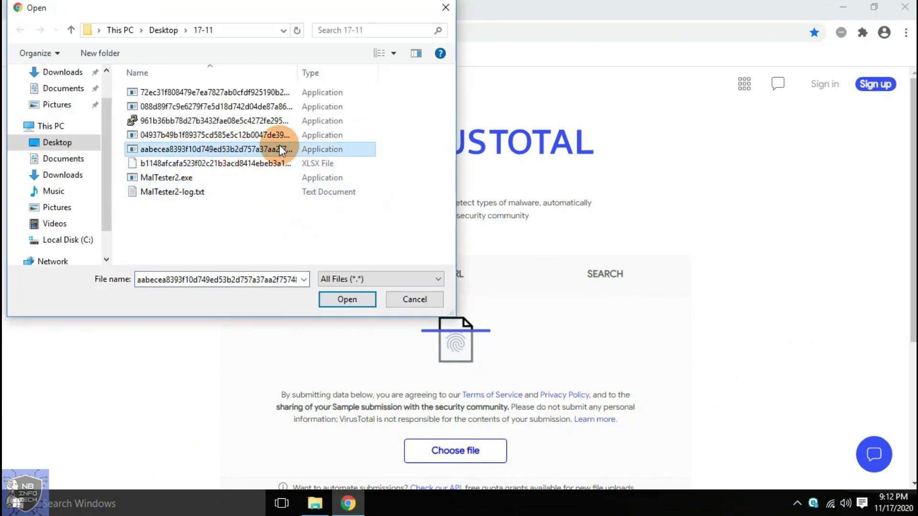
{"action": "left_click", "coordinate": [346, 299]}
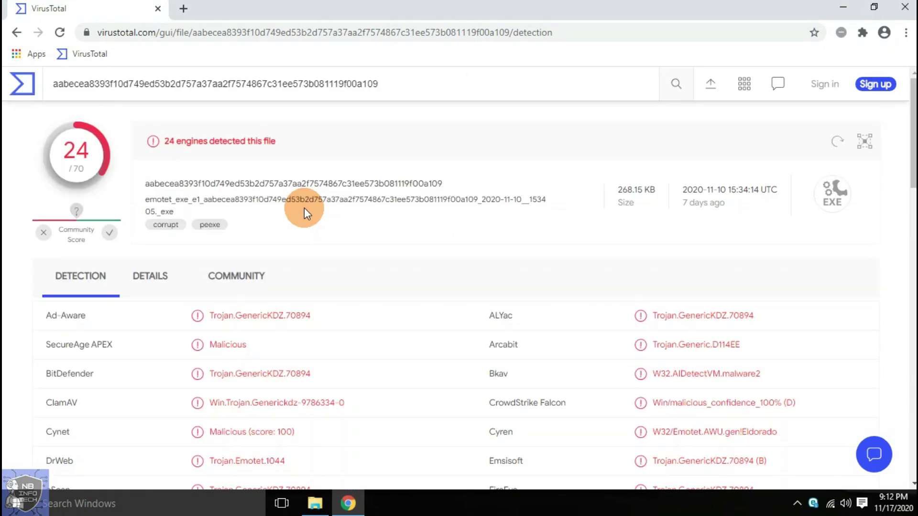
- Review the detection summary and individual engine verdicts for the aabecea8 executable, and close the browser
{"action": "left_click_drag", "start_coordinate": [165, 141], "coordinate": [283, 146]}
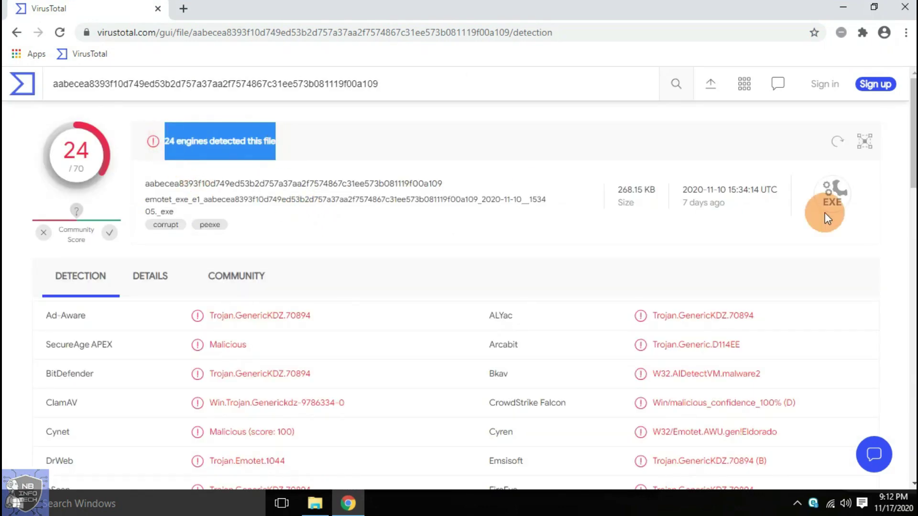
{"action": "scroll", "coordinate": [489, 243], "scroll_direction": "down", "scroll_amount": 10}
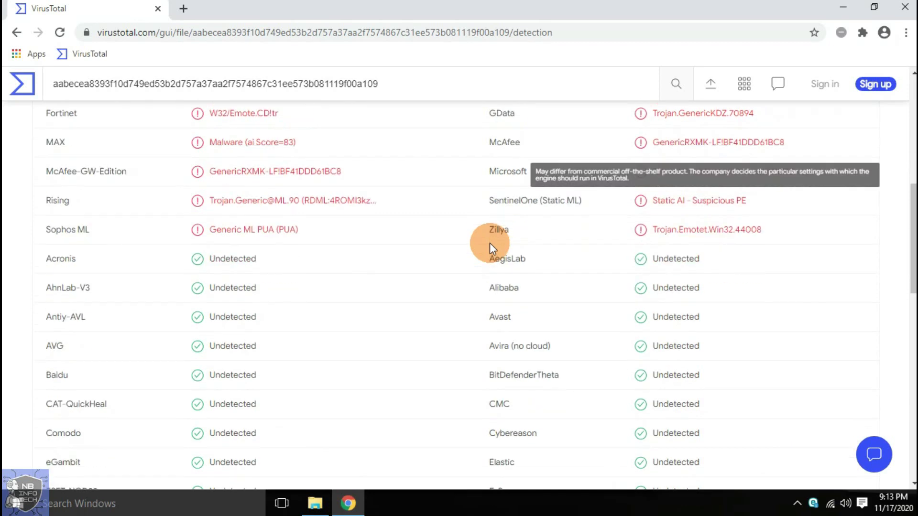
{"action": "left_click_drag", "start_coordinate": [48, 423], "coordinate": [329, 403]}
{"action": "left_click", "coordinate": [329, 403]}
{"action": "scroll", "coordinate": [305, 322], "scroll_direction": "up", "scroll_amount": 10}
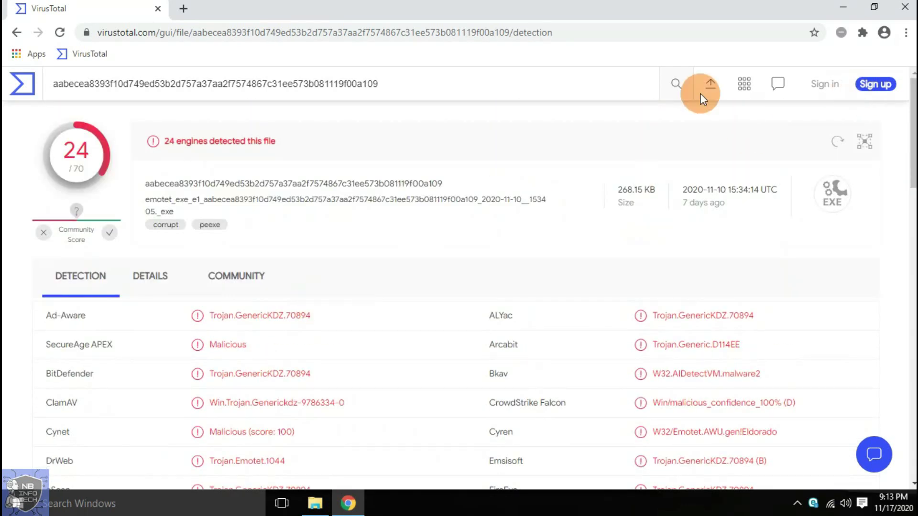
{"action": "left_click", "coordinate": [908, 6]}
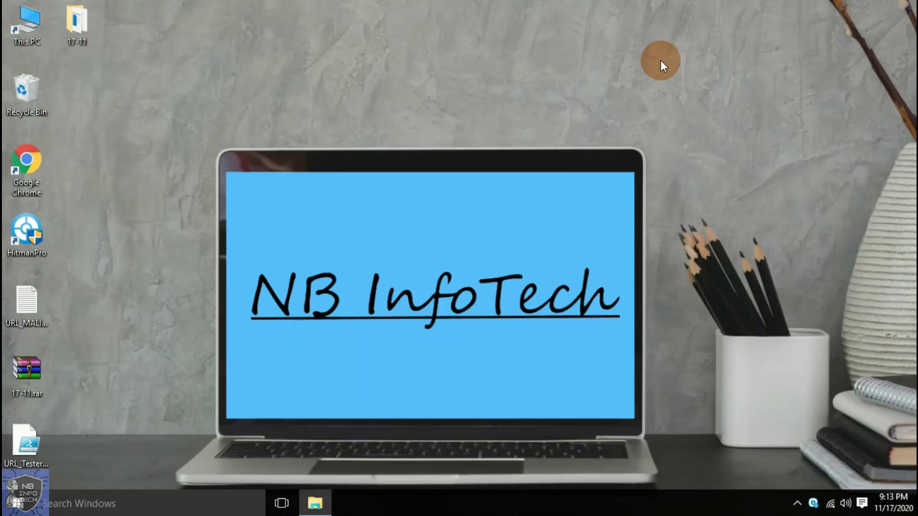
- Bring up the 17-11 folder, select every remaining sample except MalTester2.exe and MalTester2-log.txt to count them, and close the folder
{"action": "left_click", "coordinate": [315, 503]}
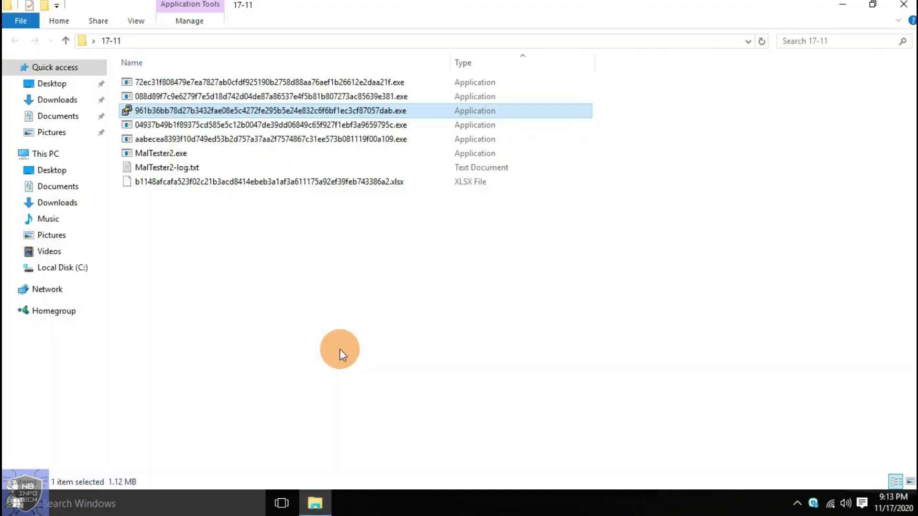
{"action": "left_click", "coordinate": [309, 256]}
{"action": "key", "text": "ctrl+a"}
{"action": "left_click", "coordinate": [184, 168], "text": "ctrl"}
{"action": "left_click", "coordinate": [183, 153], "text": "ctrl"}
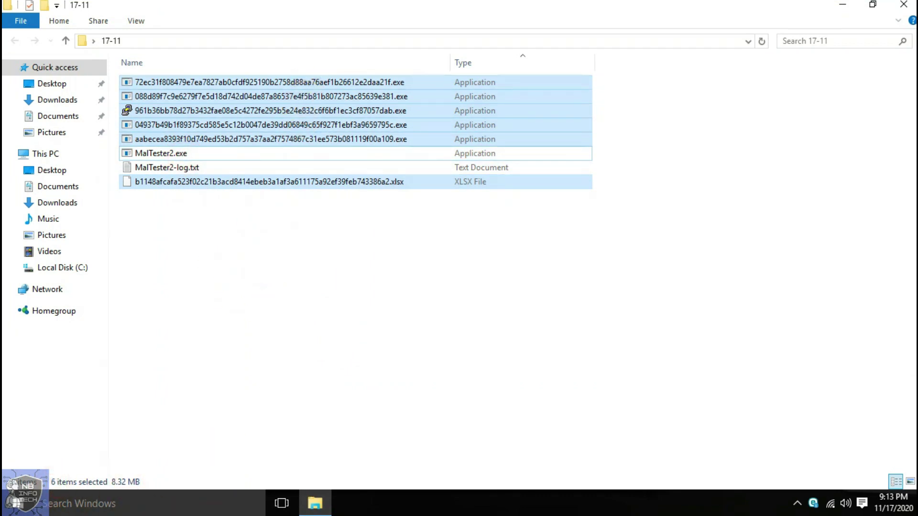
{"action": "left_click", "coordinate": [904, 6]}
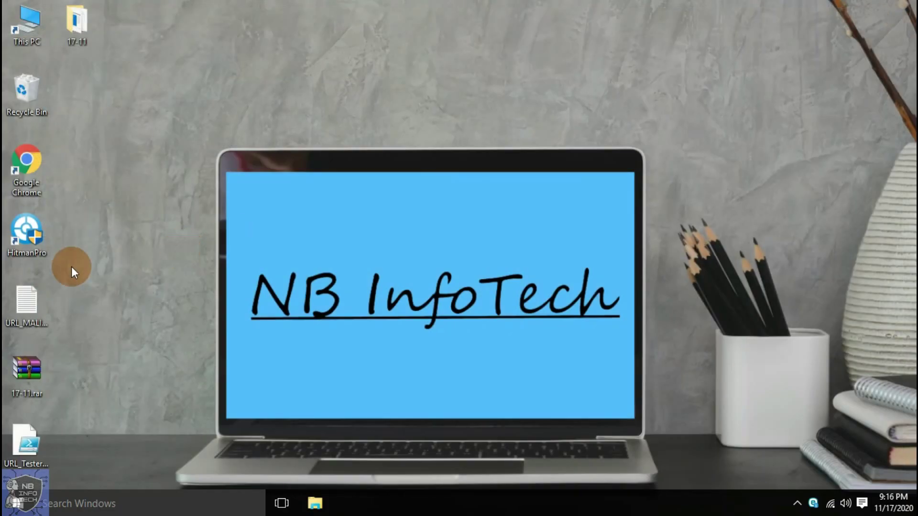
- Open URL_MALICIOUS.txt from the desktop, look through its list of malicious IP addresses and domains, close it and refresh the desktop
{"action": "double_click", "coordinate": [39, 303]}
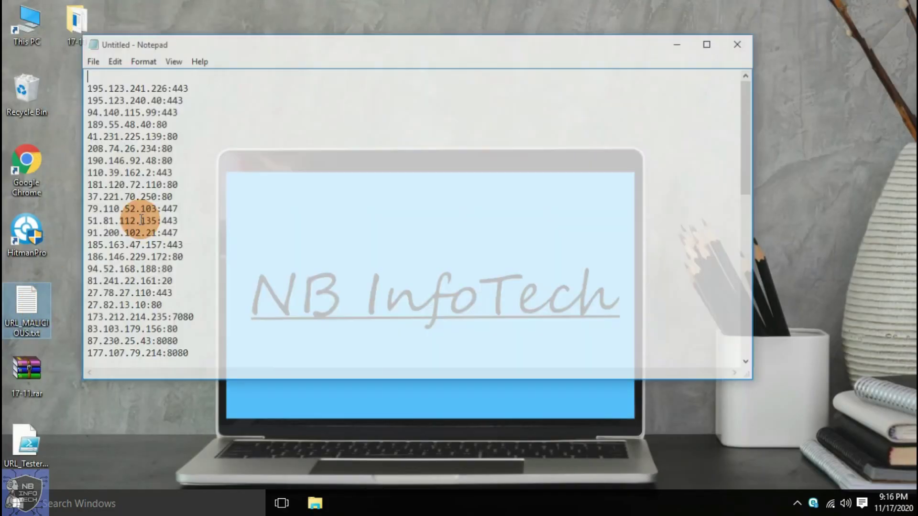
{"action": "left_click", "coordinate": [86, 92]}
{"action": "left_click_drag", "start_coordinate": [86, 92], "coordinate": [301, 202]}
{"action": "scroll", "coordinate": [301, 202], "scroll_direction": "down", "scroll_amount": 8}
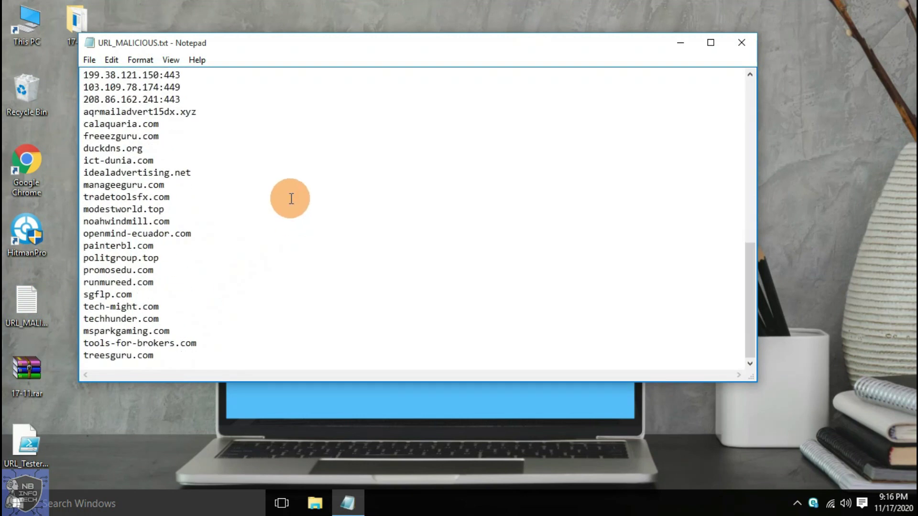
{"action": "left_click_drag", "start_coordinate": [86, 125], "coordinate": [164, 209]}
{"action": "left_click", "coordinate": [177, 278]}
{"action": "scroll", "coordinate": [242, 280], "scroll_direction": "up", "scroll_amount": 15}
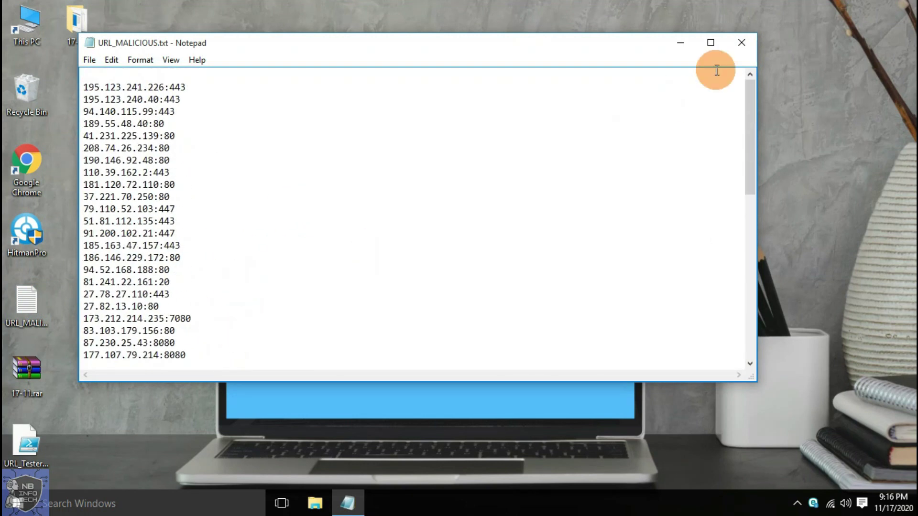
{"action": "left_click", "coordinate": [740, 44]}
{"action": "right_click", "coordinate": [394, 90]}
{"action": "left_click", "coordinate": [400, 131]}
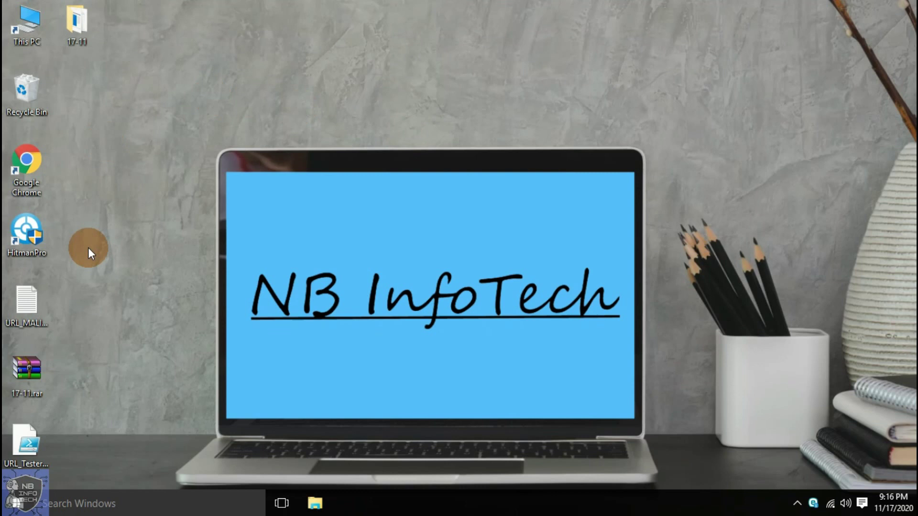
- Run the desktop's URL_Tester script with PowerShell and minimize its console window
{"action": "right_click", "coordinate": [30, 437]}
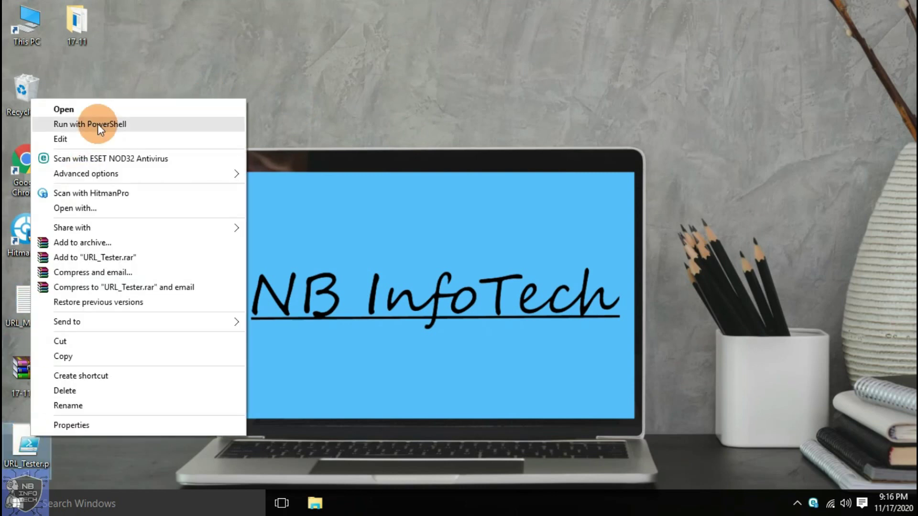
{"action": "left_click", "coordinate": [102, 125]}
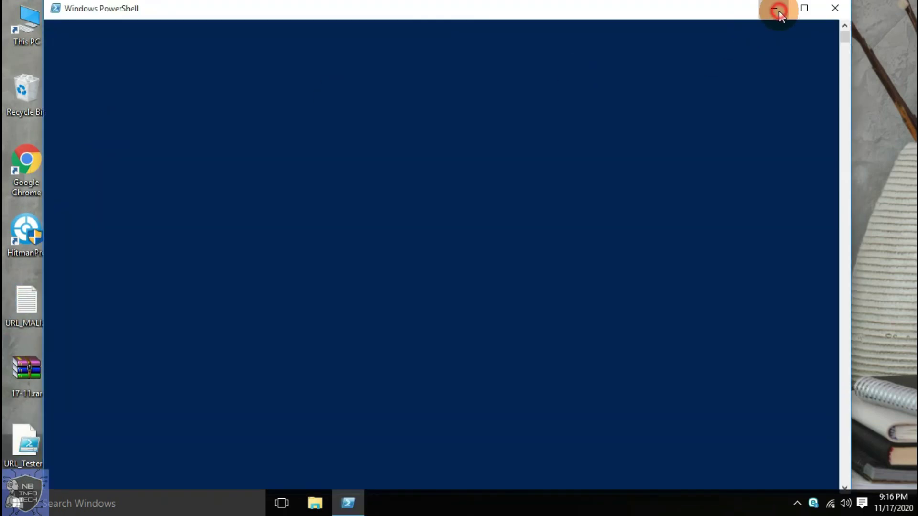
{"action": "left_click", "coordinate": [777, 9]}
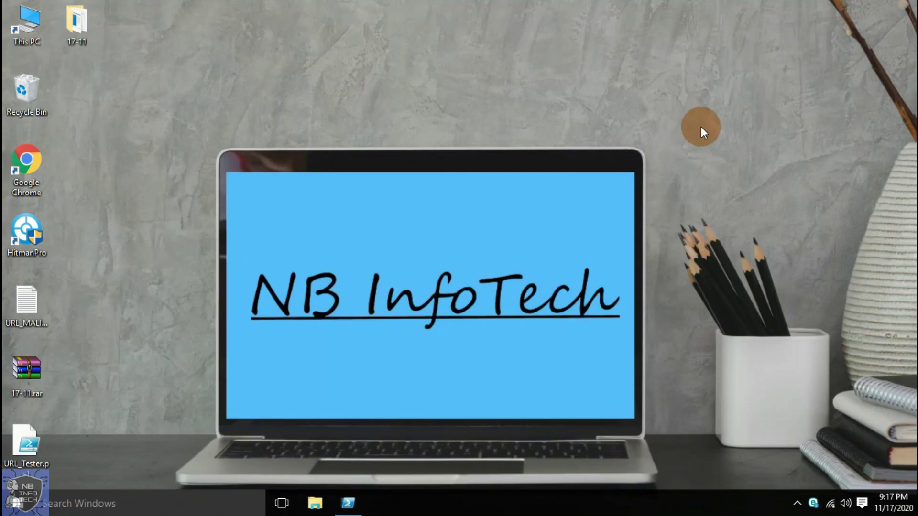
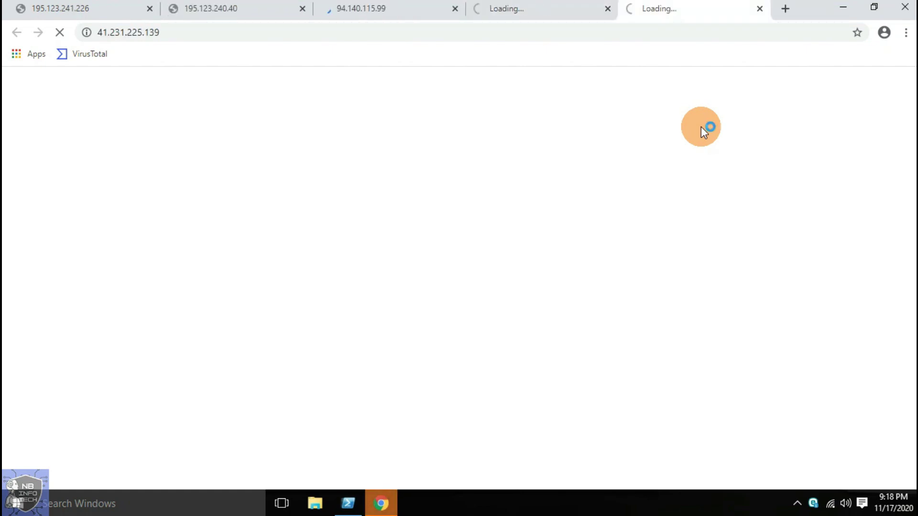
- Reduce the Chrome window from full screen, and check and close the tested tabs from 195.123.241.226 through 208.74.26.234
{"action": "left_click", "coordinate": [869, 7]}
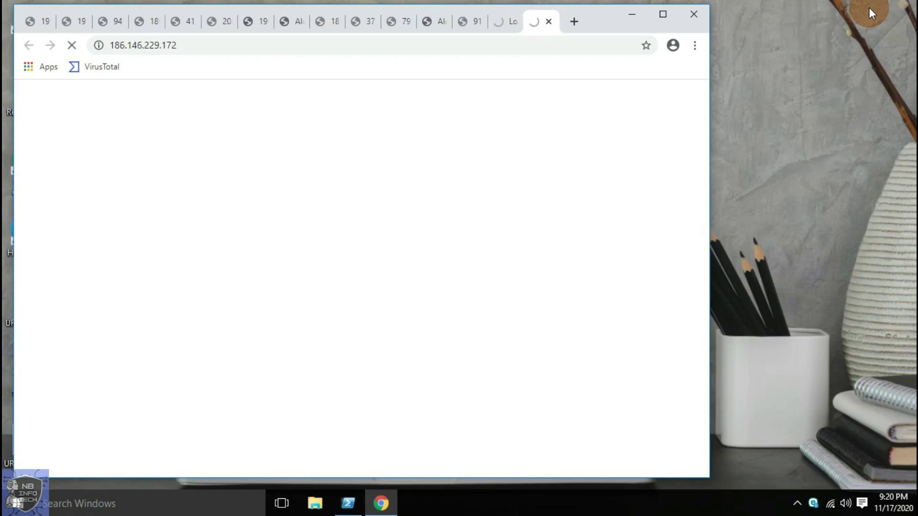
{"action": "left_click", "coordinate": [39, 23]}
{"action": "left_click", "coordinate": [43, 20]}
{"action": "left_click", "coordinate": [42, 21]}
{"action": "left_click", "coordinate": [45, 22]}
{"action": "left_click", "coordinate": [45, 22]}
{"action": "left_click", "coordinate": [46, 21]}
{"action": "left_click", "coordinate": [47, 22]}
{"action": "left_click", "coordinate": [47, 21]}
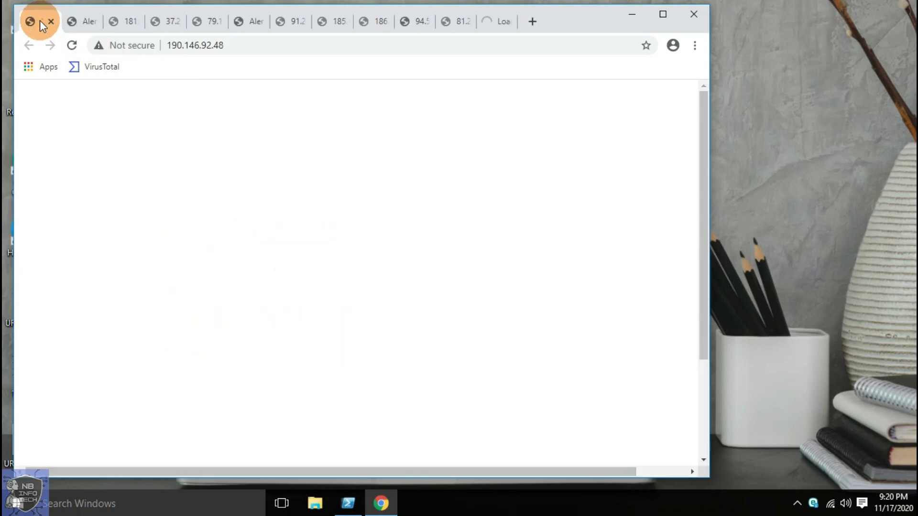
- Check and close the tested tabs from 190.146.92.48 through 94.52.168.188, including the ESET alert pages
{"action": "left_click", "coordinate": [50, 21]}
{"action": "left_click", "coordinate": [51, 21]}
{"action": "left_click", "coordinate": [50, 22]}
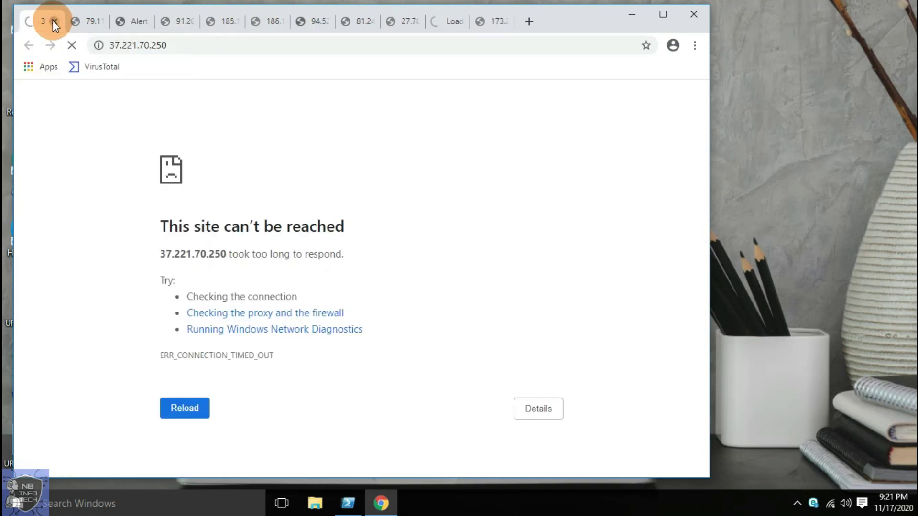
{"action": "left_click", "coordinate": [52, 21]}
{"action": "left_click", "coordinate": [56, 21]}
{"action": "left_click", "coordinate": [56, 20]}
{"action": "left_click", "coordinate": [56, 21]}
{"action": "left_click", "coordinate": [66, 21]}
{"action": "left_click", "coordinate": [66, 21]}
{"action": "left_click", "coordinate": [66, 21]}
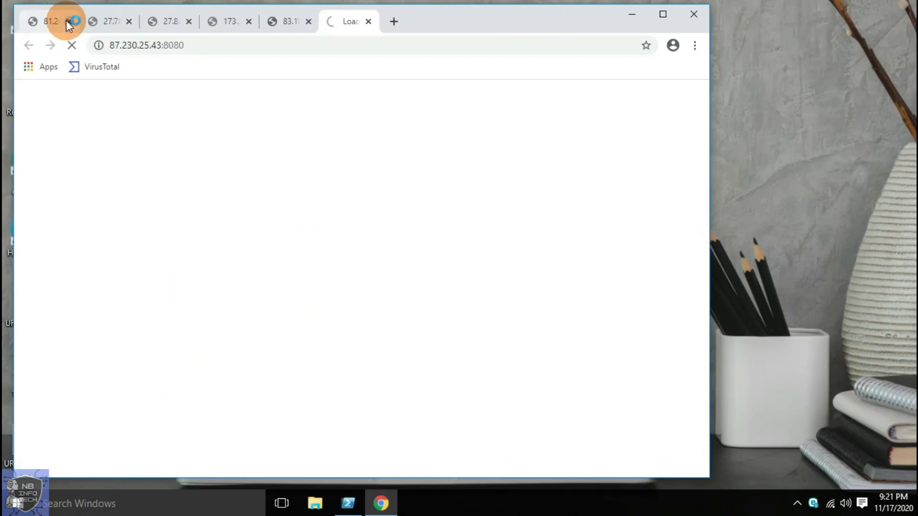
- Check and close the tested tabs from 81.241.22.161 through 83.103.179.156
{"action": "left_click", "coordinate": [67, 21]}
{"action": "left_click", "coordinate": [64, 20]}
{"action": "left_click", "coordinate": [81, 21]}
{"action": "left_click", "coordinate": [81, 21]}
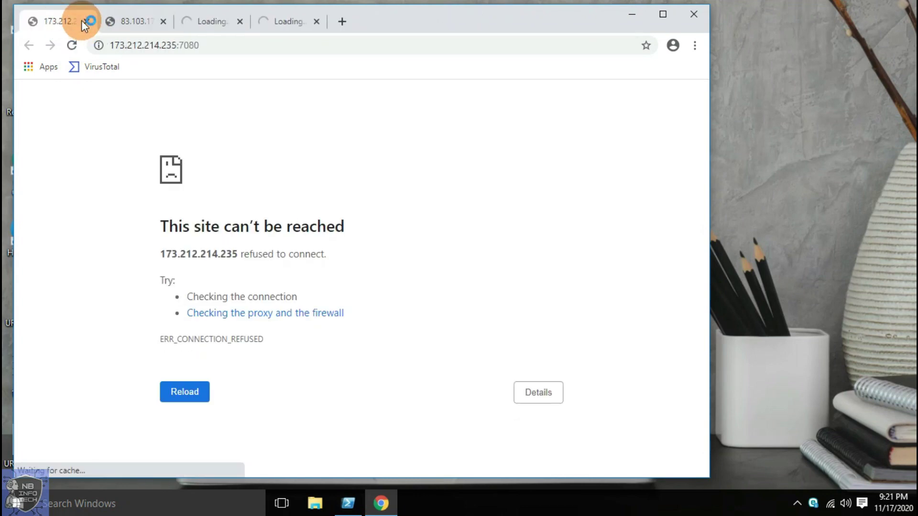
{"action": "left_click", "coordinate": [81, 21]}
{"action": "left_click", "coordinate": [117, 21]}
- Check and close the tested tabs that precede 5.181.156.226, beginning with 87.230.25.43
{"action": "left_click", "coordinate": [70, 26]}
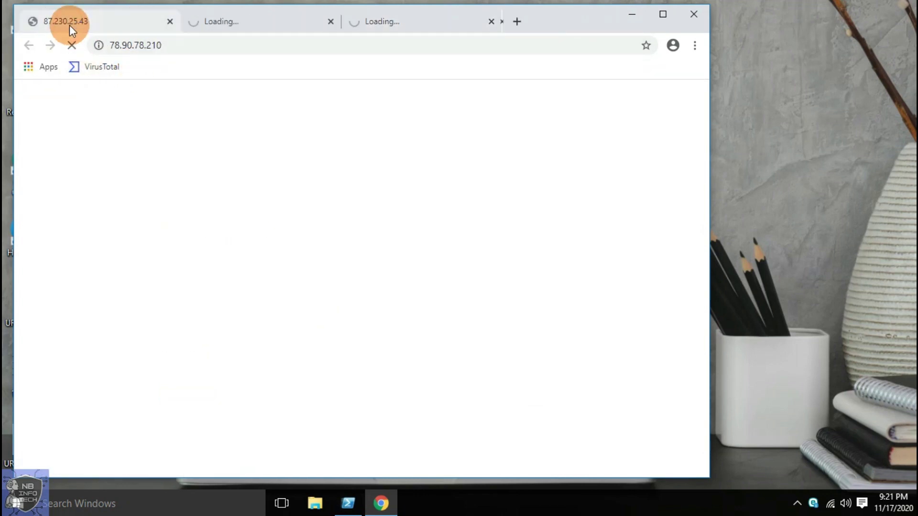
{"action": "left_click", "coordinate": [145, 19]}
{"action": "left_click", "coordinate": [144, 25]}
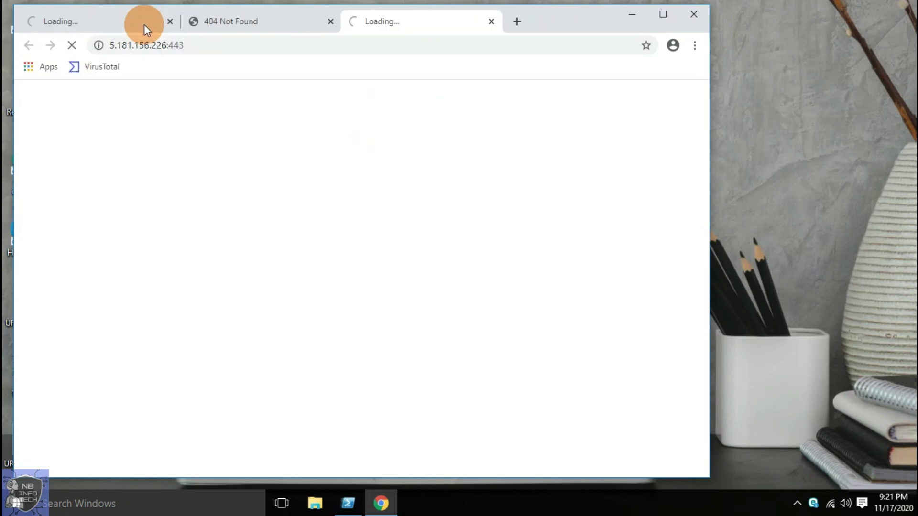
{"action": "left_click", "coordinate": [144, 25]}
{"action": "left_click", "coordinate": [170, 23]}
{"action": "left_click", "coordinate": [170, 25]}
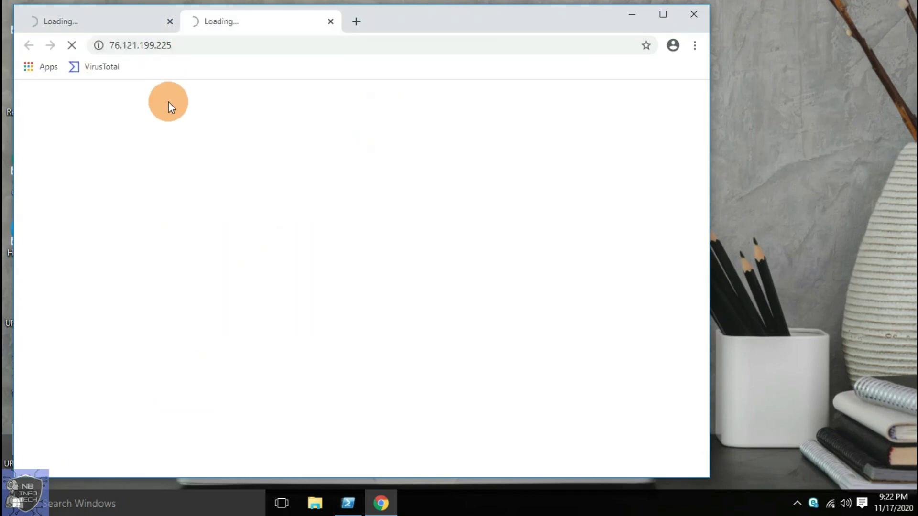
- Check and close the tabs for 5.181.156.226, 76.121.199.225, the ESET alert, 155.186.9.160 and 194.166.147.143
{"action": "left_click", "coordinate": [91, 20]}
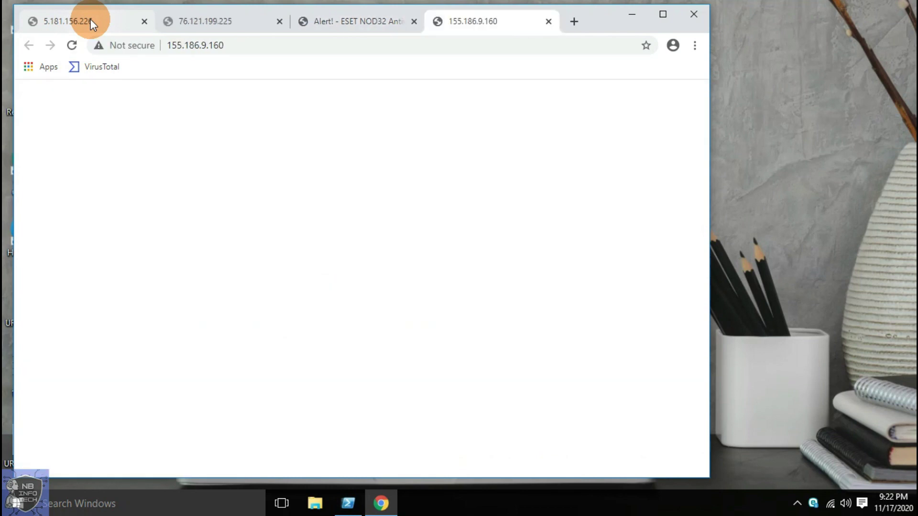
{"action": "left_click", "coordinate": [116, 21]}
{"action": "left_click", "coordinate": [116, 21]}
{"action": "left_click", "coordinate": [84, 20]}
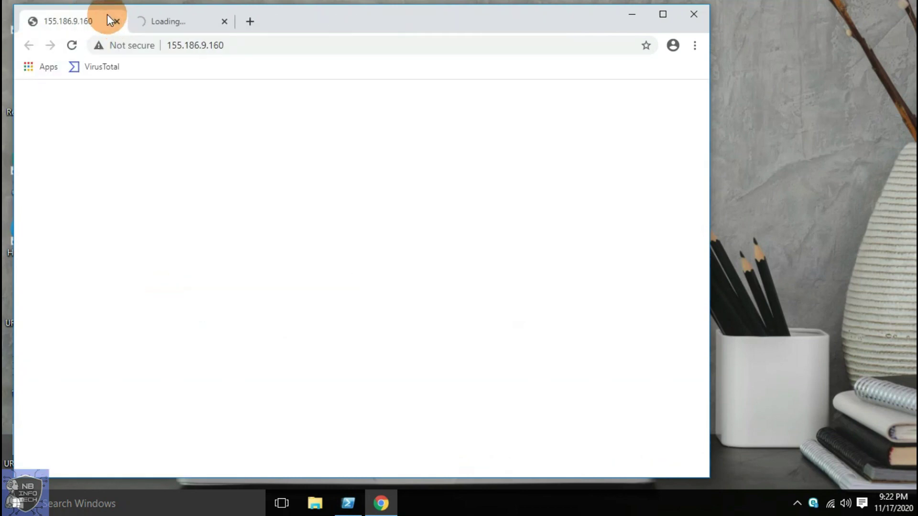
{"action": "left_click", "coordinate": [167, 21]}
{"action": "left_click", "coordinate": [167, 21]}
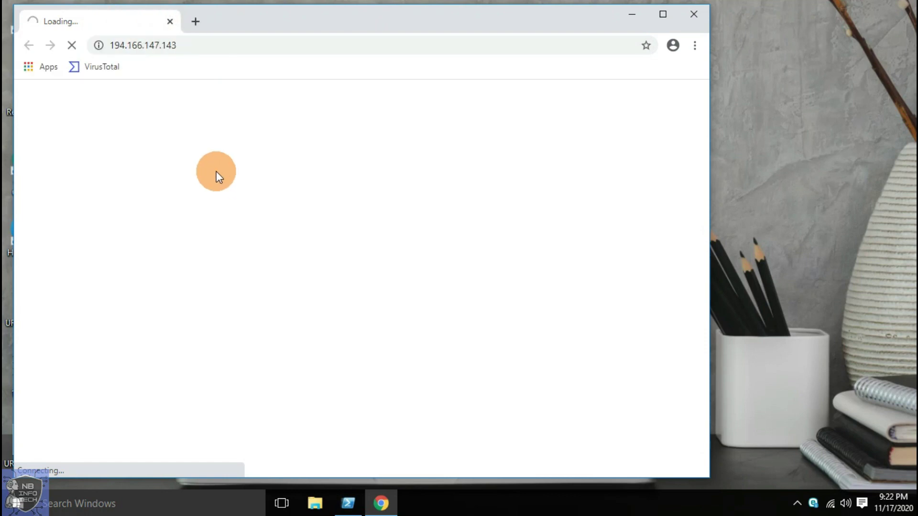
{"action": "left_click", "coordinate": [169, 21]}
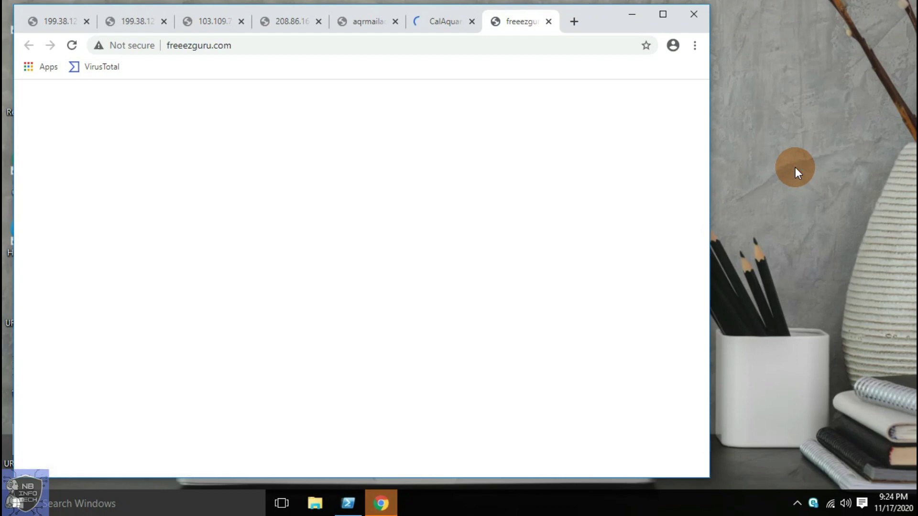
- Check and close the last IP address tabs, from the two 199.38 addresses through 208.86.162.241
{"action": "left_click", "coordinate": [55, 19]}
{"action": "left_click", "coordinate": [76, 21]}
{"action": "left_click", "coordinate": [69, 22]}
{"action": "left_click", "coordinate": [70, 21]}
{"action": "left_click", "coordinate": [70, 22]}
- Check and close the domain tabs for aqrmailadvert15dx.xyz, CalAquaria, freeezguru.com, Duck DNS and ict-dunia.com
{"action": "left_click", "coordinate": [99, 22]}
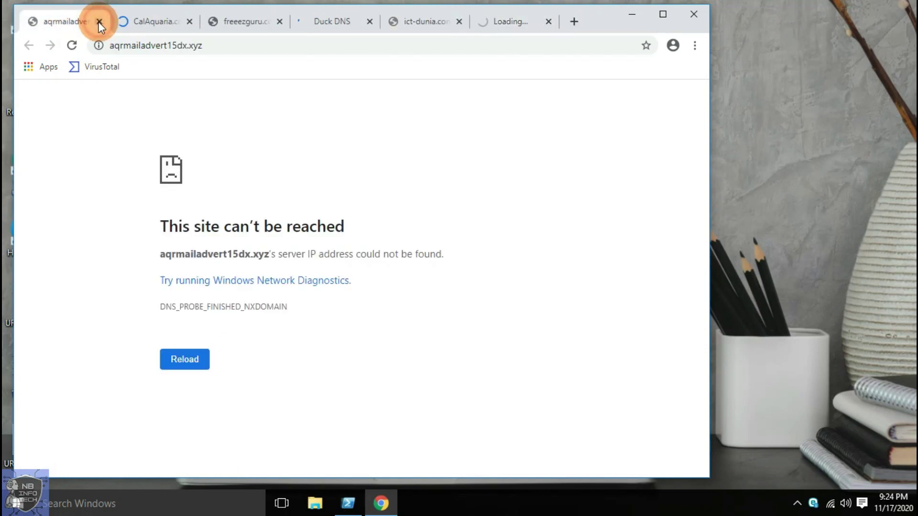
{"action": "left_click", "coordinate": [99, 21]}
{"action": "left_click", "coordinate": [99, 22]}
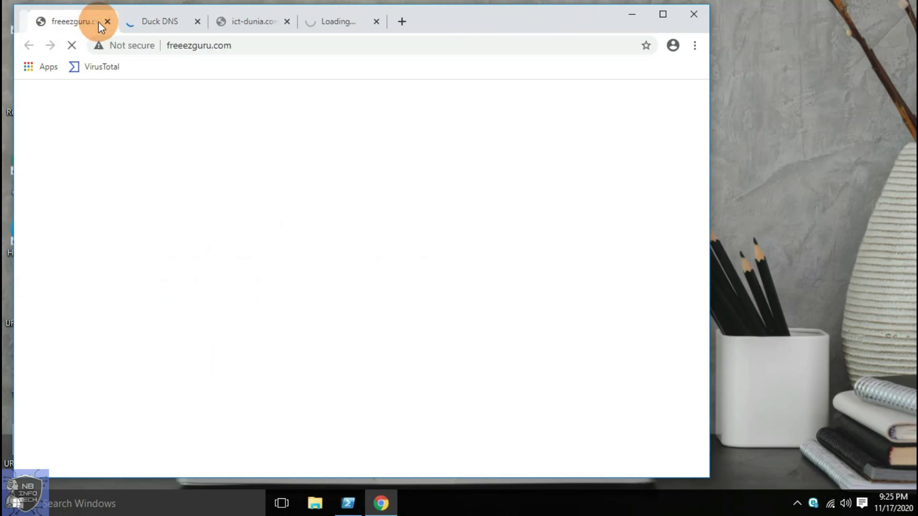
{"action": "left_click", "coordinate": [114, 22]}
{"action": "left_click", "coordinate": [116, 21]}
{"action": "left_click", "coordinate": [170, 21]}
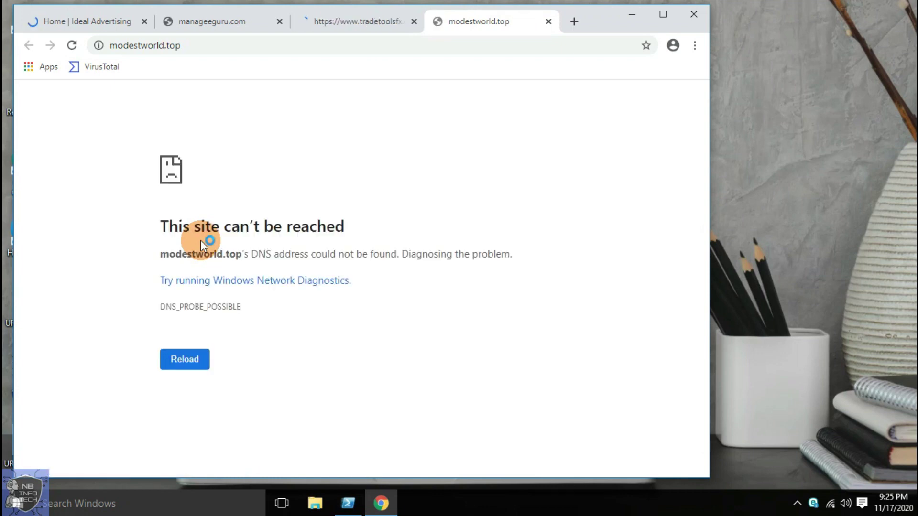
- Check and close the tabs for Ideal Advertising, manageeguru.com, the tradetoolsfx forex software site and modestworld.top
{"action": "left_click", "coordinate": [100, 21]}
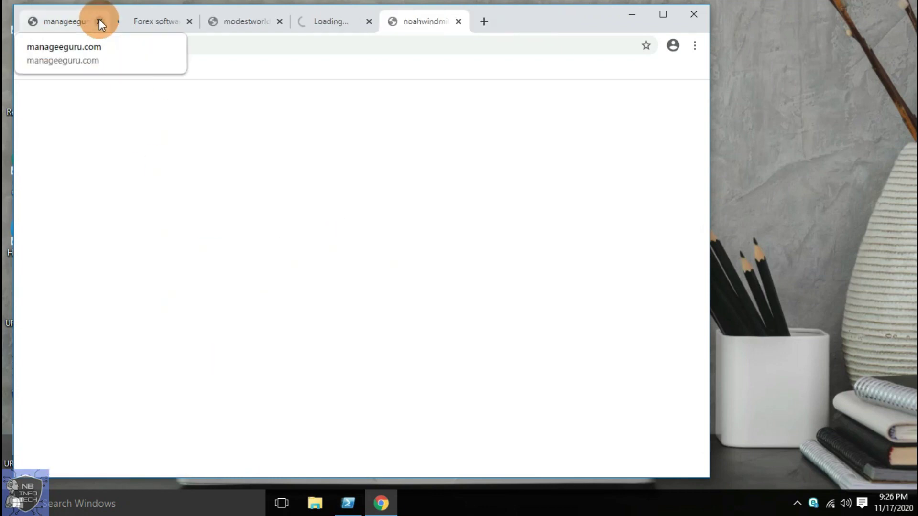
{"action": "left_click", "coordinate": [100, 21]}
{"action": "left_click", "coordinate": [99, 19]}
{"action": "left_click", "coordinate": [99, 20]}
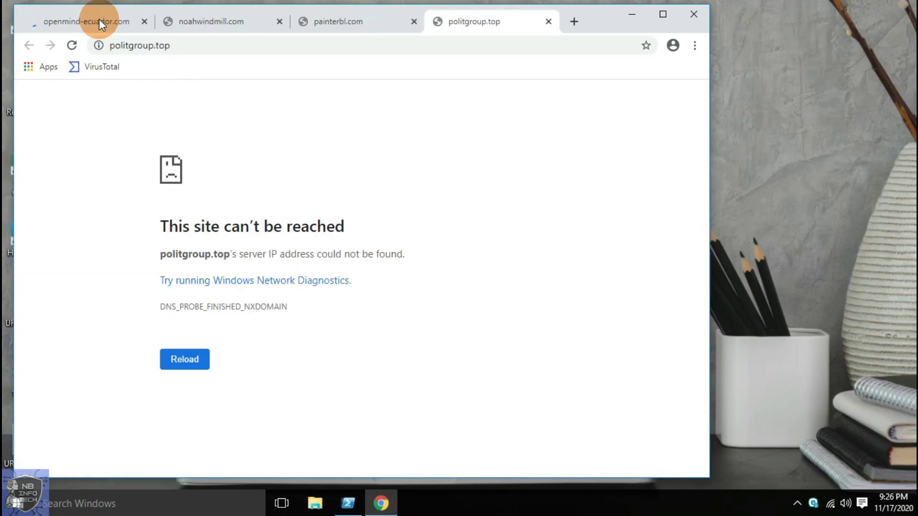
- Check and close the tabs from openmind-ecuador.com and noahwindmill.com through painterbl.com, politgroup.top and Promosedu.com
{"action": "left_click", "coordinate": [114, 20]}
{"action": "left_click", "coordinate": [115, 20]}
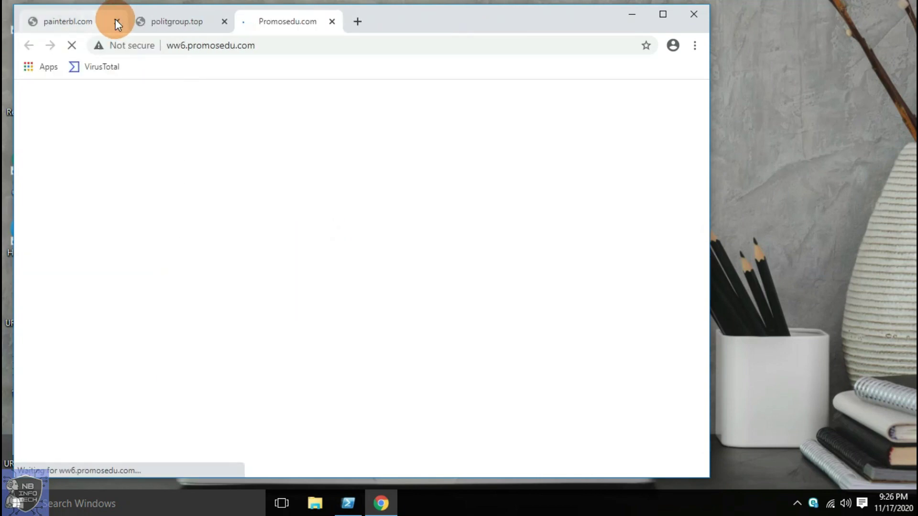
{"action": "left_click", "coordinate": [117, 21]}
{"action": "left_click", "coordinate": [121, 23]}
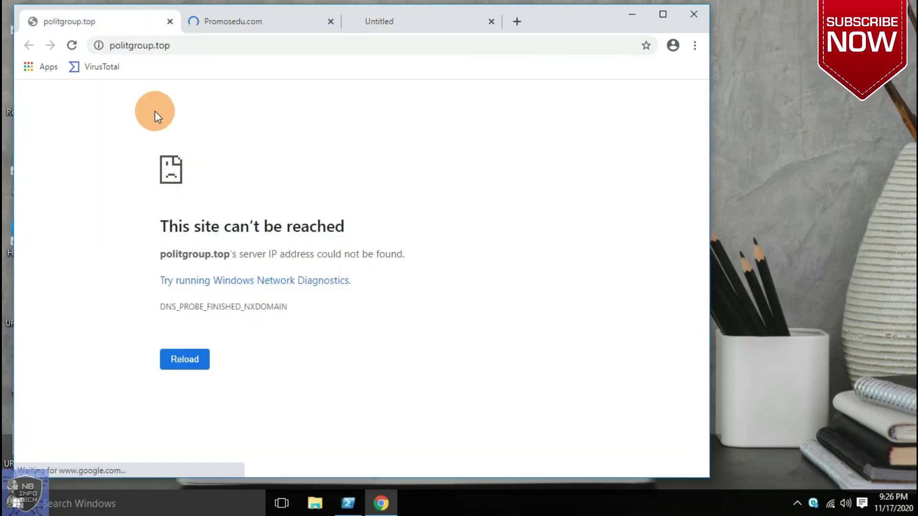
{"action": "left_click", "coordinate": [171, 20]}
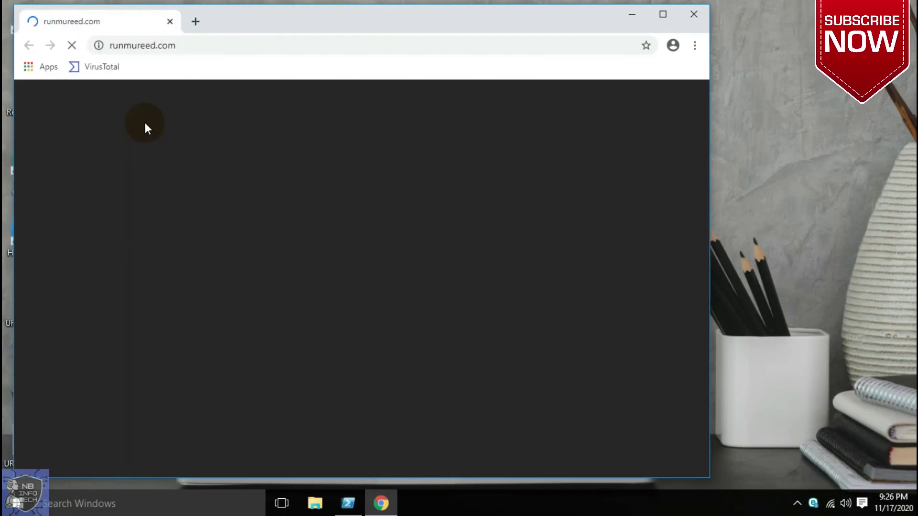
- Let the remaining script URLs load, and close every tab from runmureed.com through the forex software site, keeping Treesguru.com open
{"action": "left_click", "coordinate": [145, 123]}
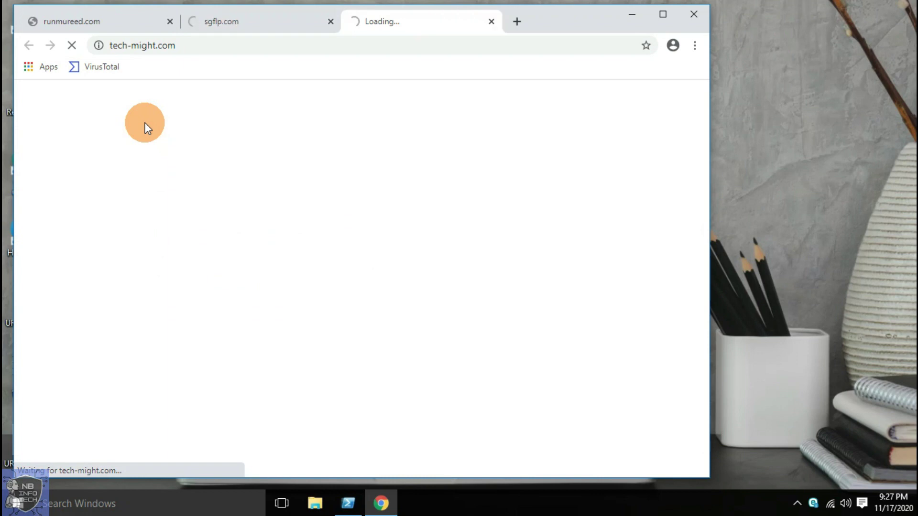
{"action": "left_click", "coordinate": [145, 123]}
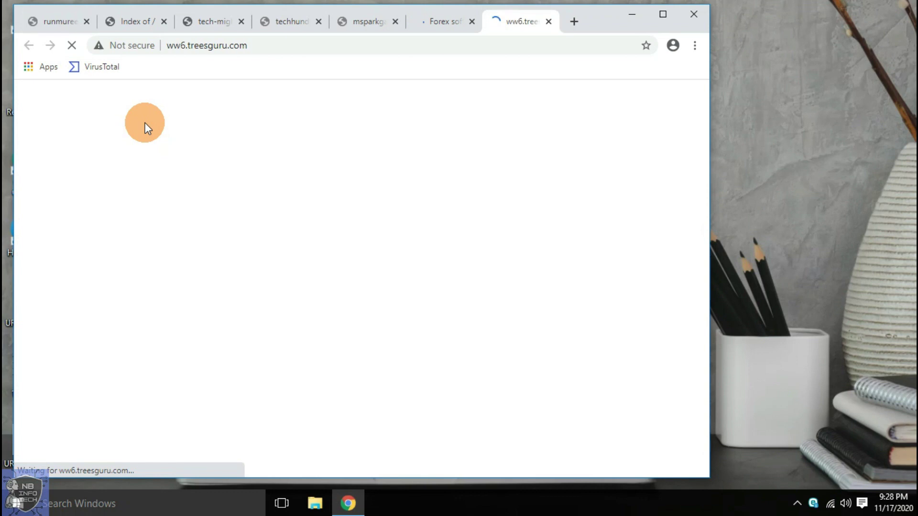
{"action": "left_click", "coordinate": [86, 21]}
{"action": "left_click", "coordinate": [86, 21]}
{"action": "left_click", "coordinate": [86, 21]}
{"action": "left_click", "coordinate": [86, 21]}
{"action": "left_click", "coordinate": [87, 21]}
{"action": "left_click", "coordinate": [86, 21]}
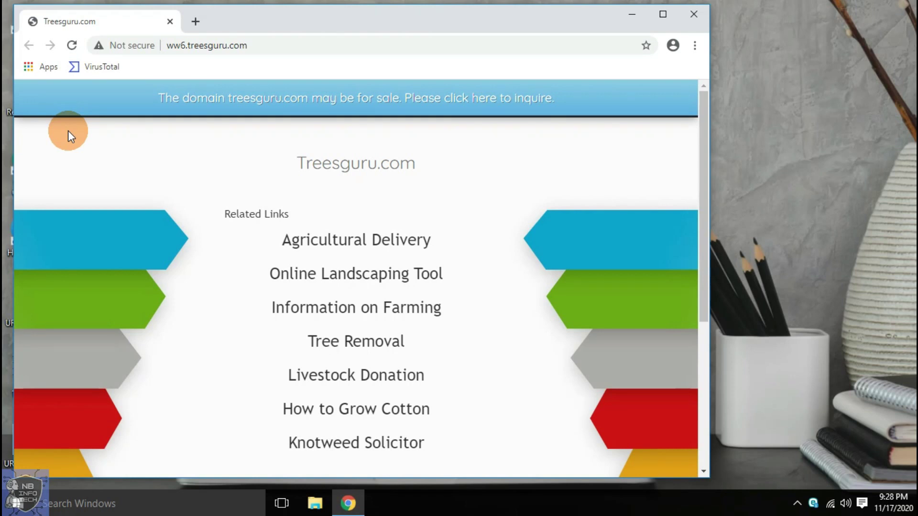
- Minimize the browser and look through the URL item on the desktop
{"action": "left_click", "coordinate": [631, 14]}
{"action": "double_click", "coordinate": [27, 306]}
{"action": "scroll", "coordinate": [234, 336], "scroll_direction": "down", "scroll_amount": 10}
{"action": "left_click", "coordinate": [741, 43]}
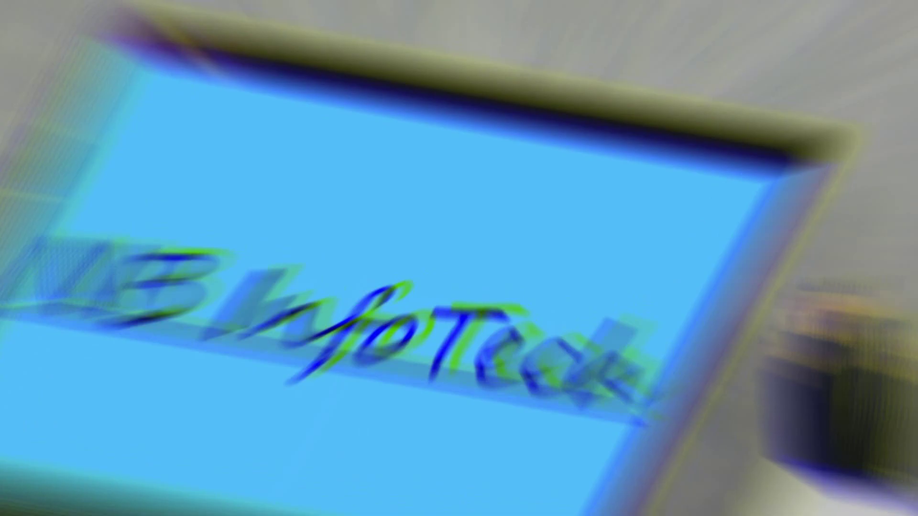